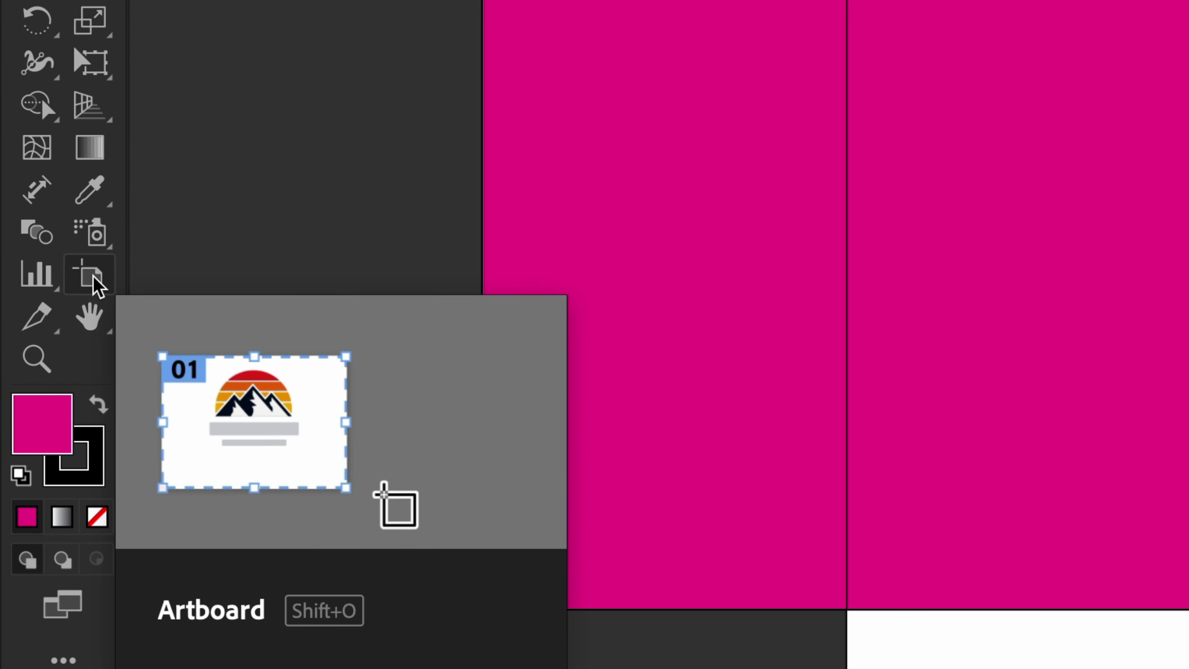
Step: Resize Artboard 1 to a smaller landscape format and draw a second artboard of about 484 × 404 pt beside it
{"action": "left_click", "coordinate": [94, 281]}
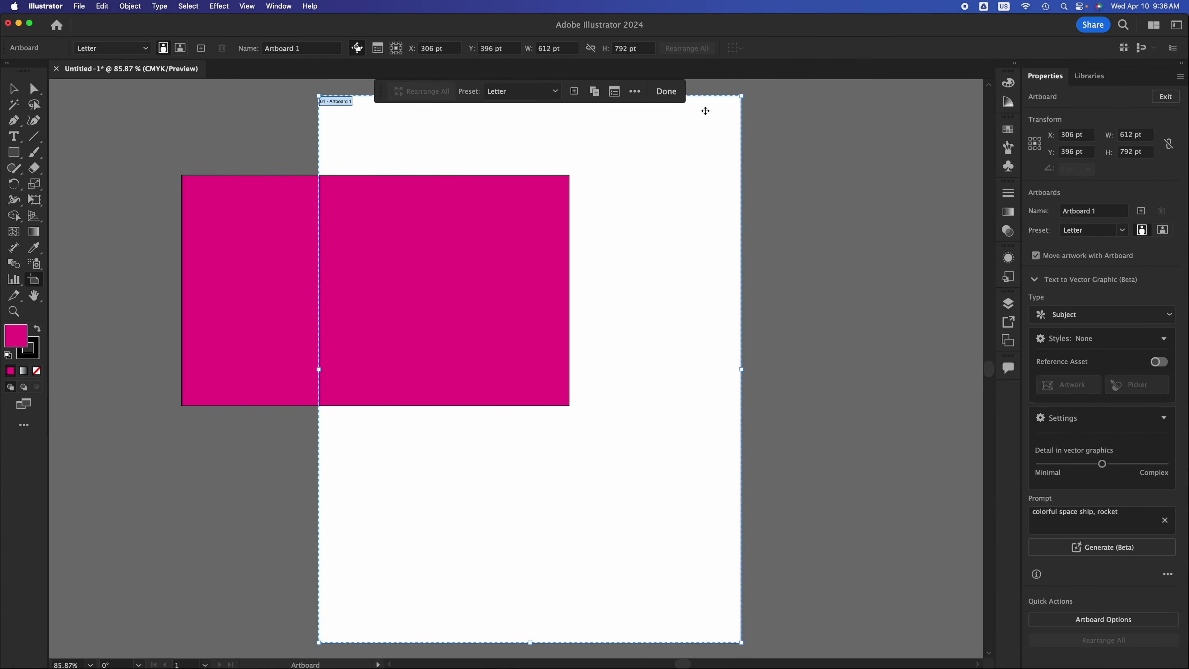
{"action": "left_click_drag", "start_coordinate": [743, 98], "coordinate": [865, 323]}
{"action": "left_click_drag", "start_coordinate": [653, 433], "coordinate": [579, 328]}
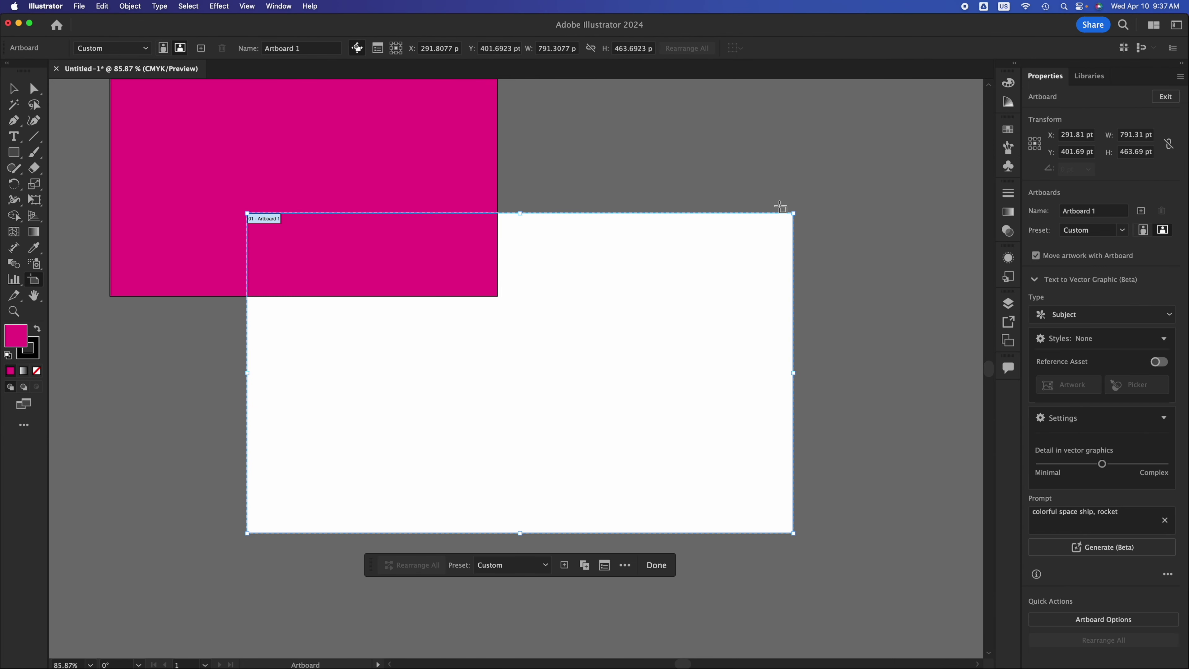
{"action": "left_click_drag", "start_coordinate": [795, 215], "coordinate": [710, 256]}
{"action": "left_click_drag", "start_coordinate": [600, 335], "coordinate": [496, 322]}
{"action": "left_click_drag", "start_coordinate": [620, 242], "coordinate": [955, 519]}
Step: Draw two small artboards above the large ones, about 136 × 112 pt and 142 × 134 pt
{"action": "left_click_drag", "start_coordinate": [530, 125], "coordinate": [623, 203]}
{"action": "left_click_drag", "start_coordinate": [675, 122], "coordinate": [774, 215]}
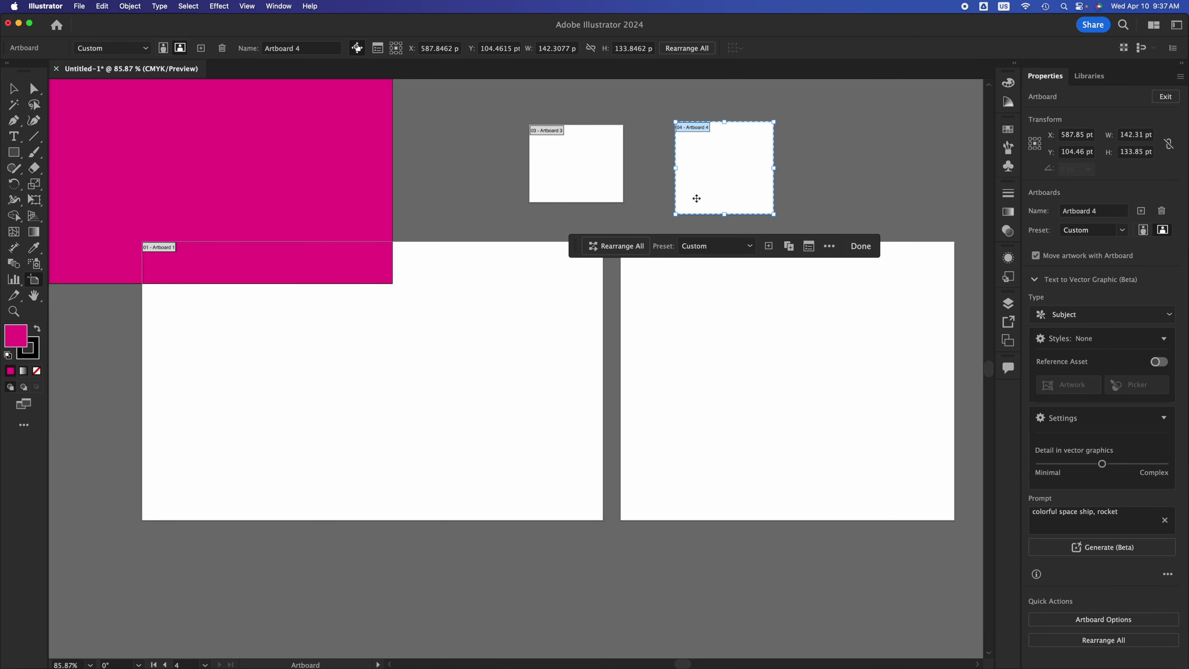
{"action": "left_click", "coordinate": [16, 86]}
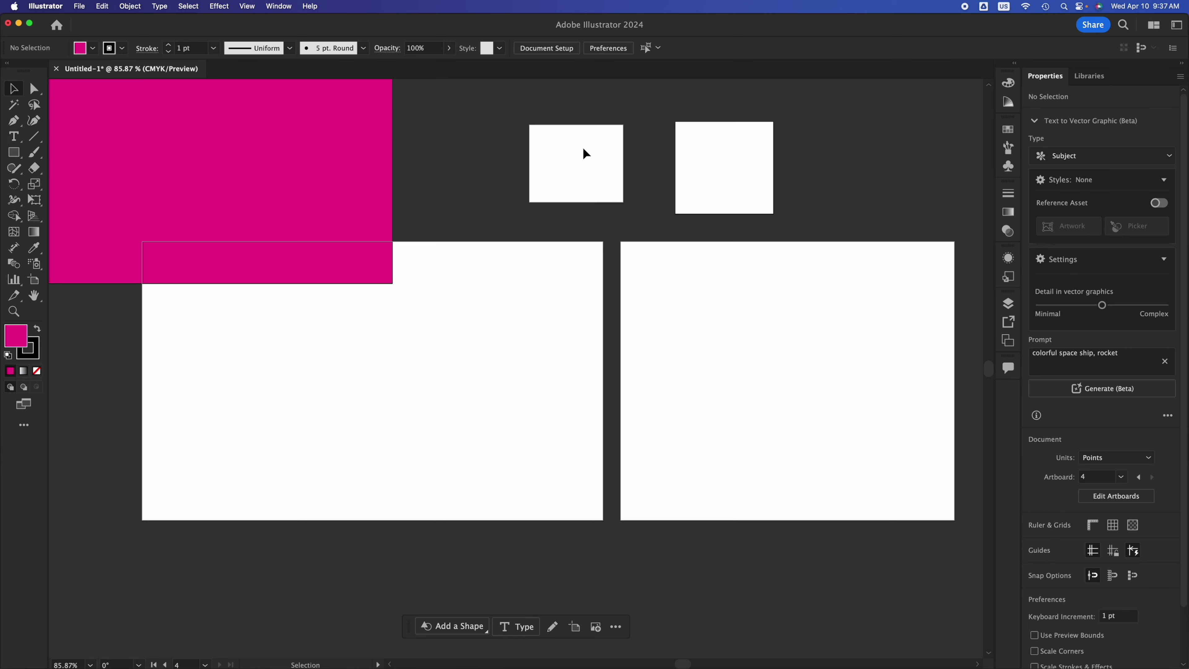
Step: Delete the two small artboards, Artboard 3 and Artboard 4, above the large ones
{"action": "left_click", "coordinate": [246, 208]}
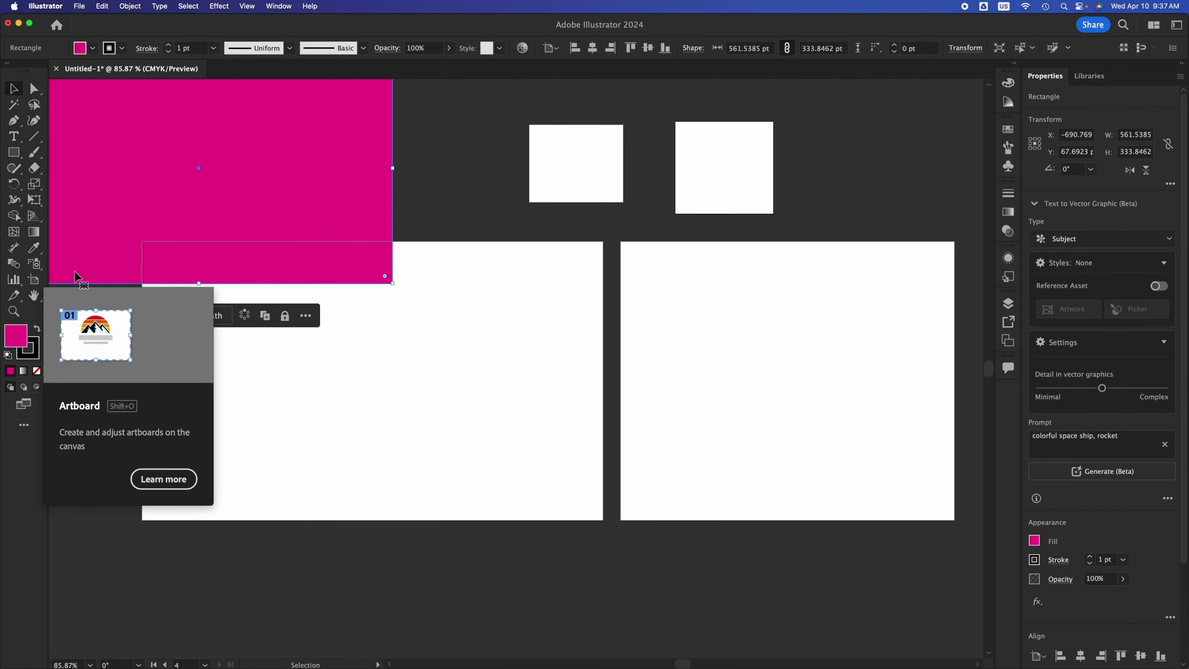
{"action": "left_click", "coordinate": [34, 280]}
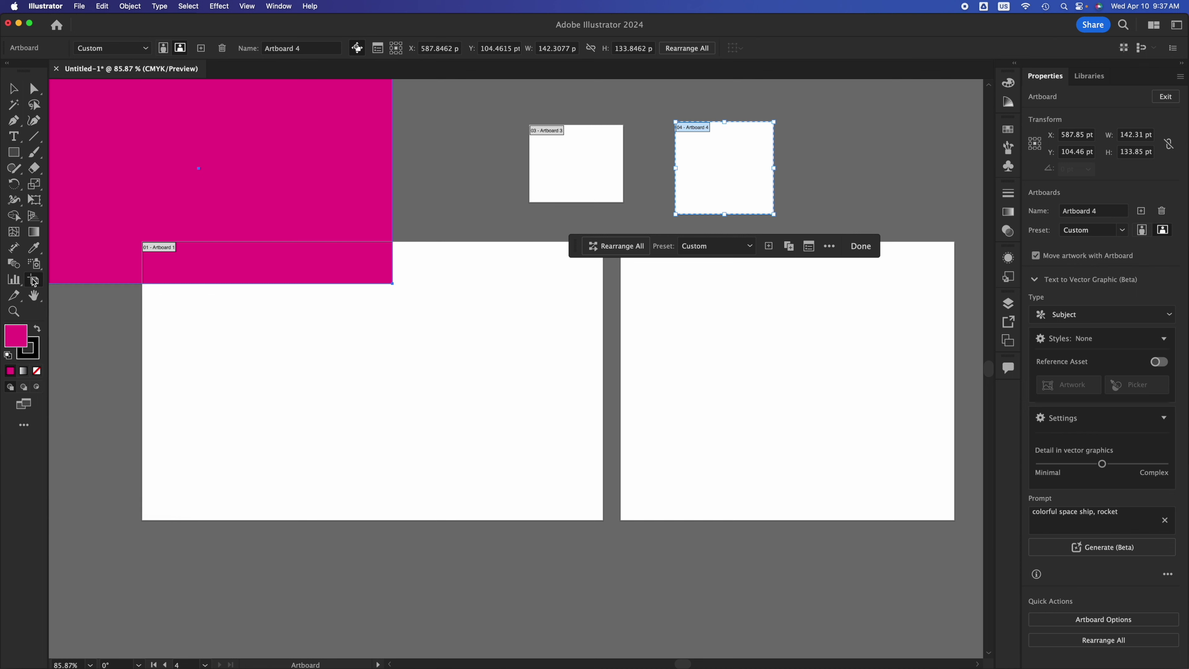
{"action": "left_click", "coordinate": [566, 165]}
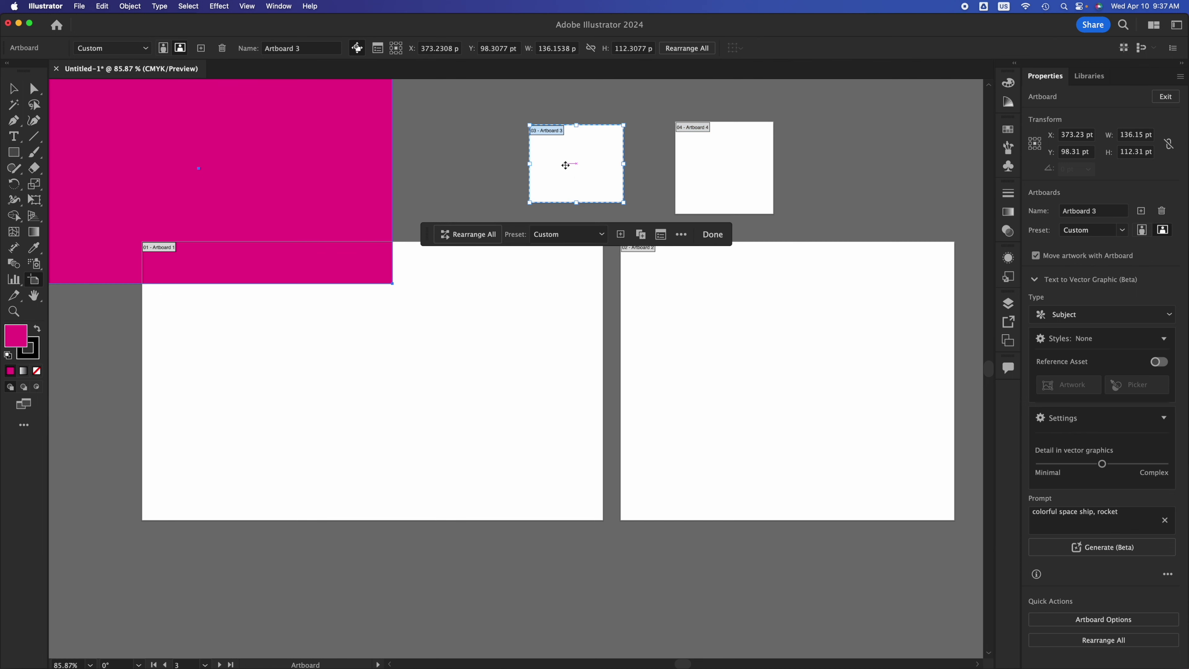
{"action": "key", "text": "Delete"}
{"action": "left_click", "coordinate": [710, 159]}
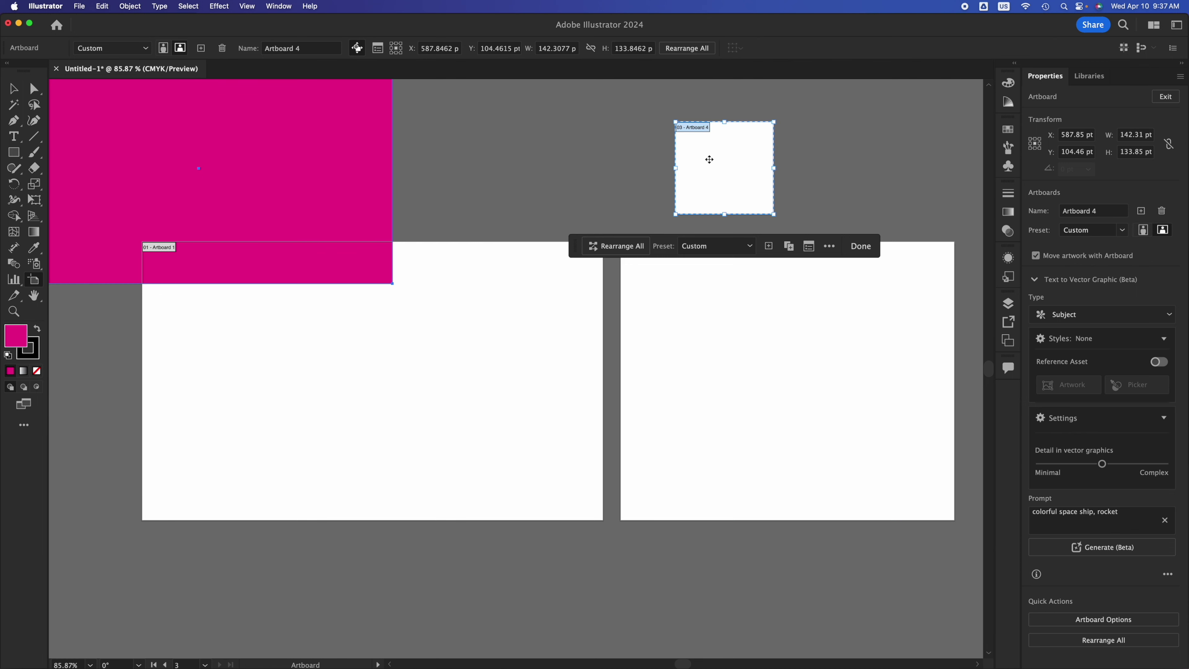
{"action": "key", "text": "Delete"}
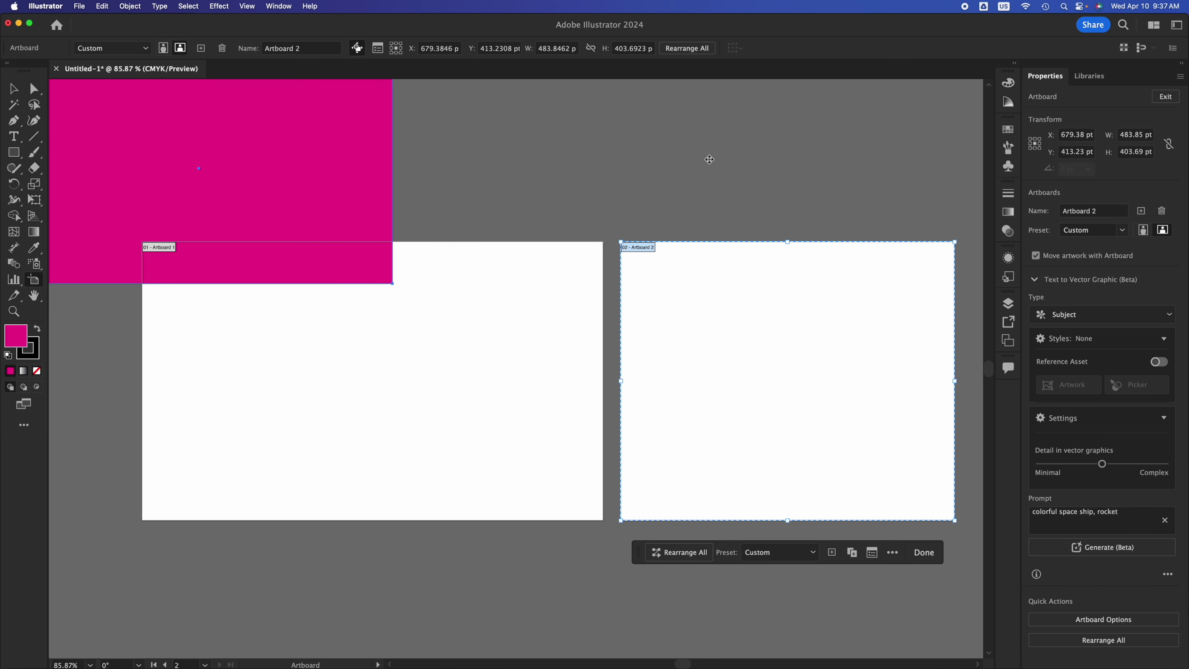
Step: Move the magenta rectangle fully inside Artboard 1, at about X 353 pt, Y 197 pt
{"action": "left_click", "coordinate": [14, 89]}
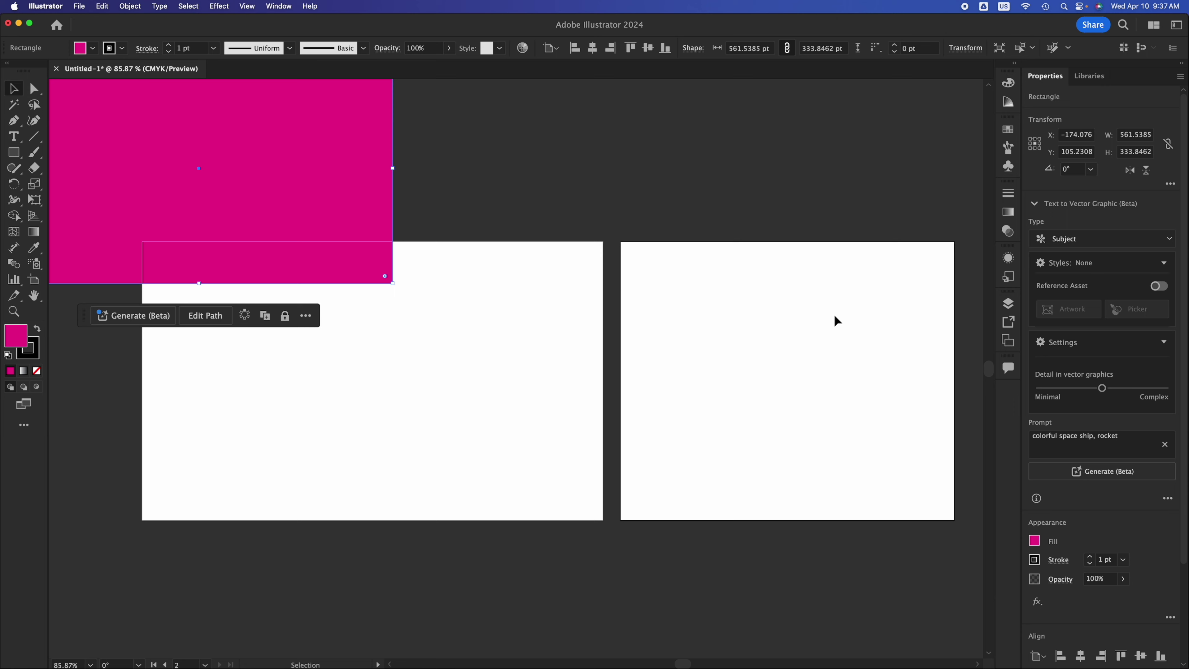
{"action": "scroll", "coordinate": [834, 316], "scroll_direction": "right", "scroll_amount": 2}
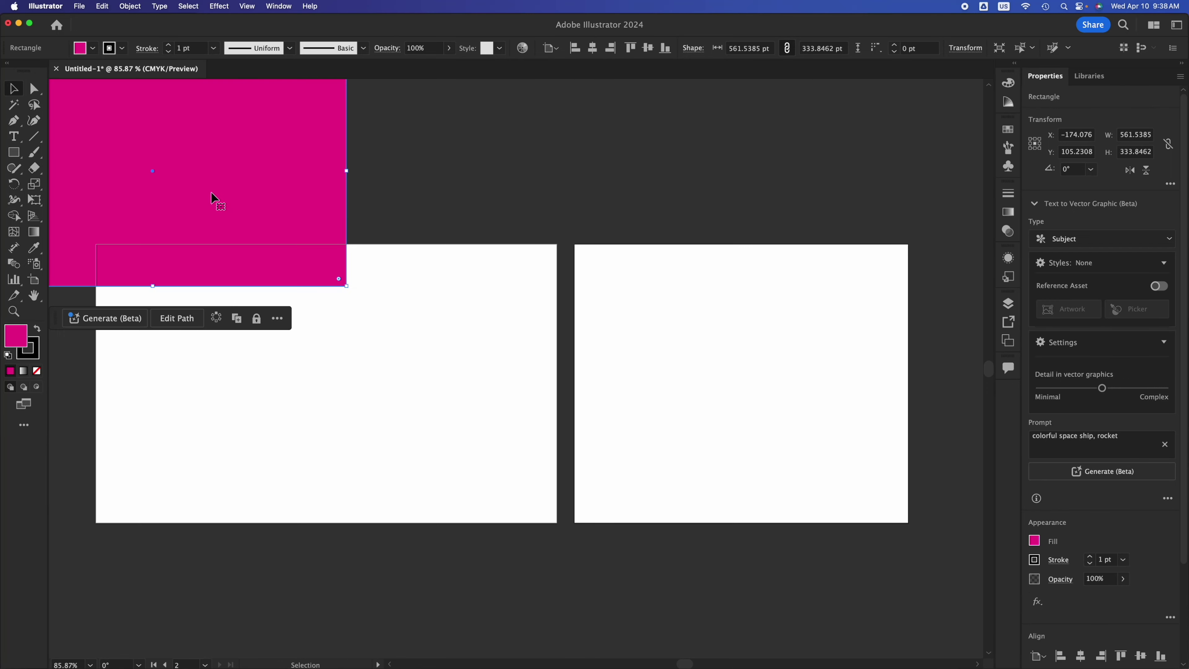
{"action": "left_click_drag", "start_coordinate": [204, 185], "coordinate": [381, 391]}
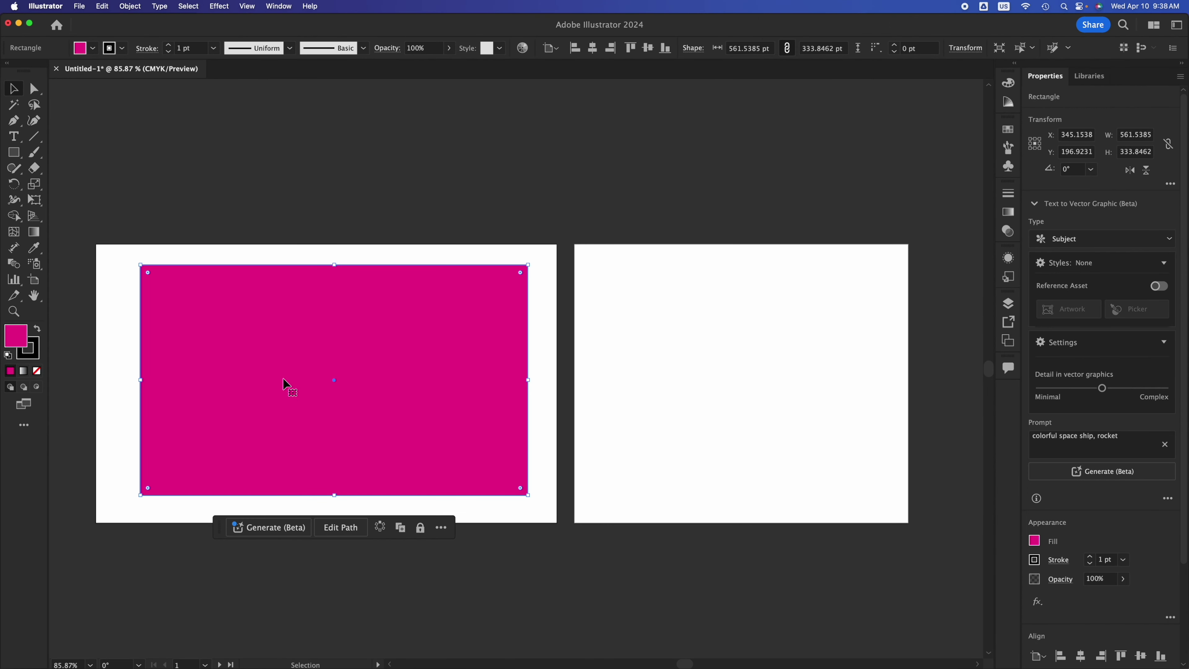
{"action": "mouse_move", "coordinate": [309, 394]}
{"action": "left_mouse_down"}
{"action": "mouse_move", "coordinate": [323, 381]}
{"action": "mouse_move", "coordinate": [314, 397]}
{"action": "left_mouse_up"}
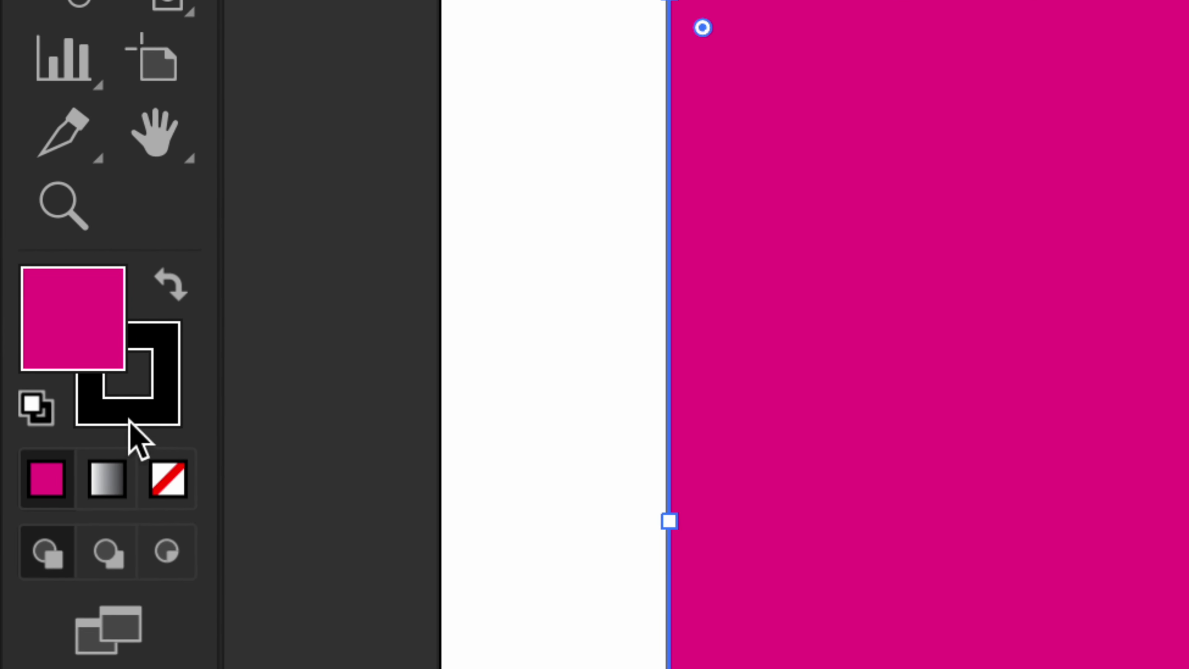
Step: Remove the magenta rectangle's black stroke by setting it to None, bring the fill to the front and deselect the rectangle
{"action": "double_click", "coordinate": [136, 418]}
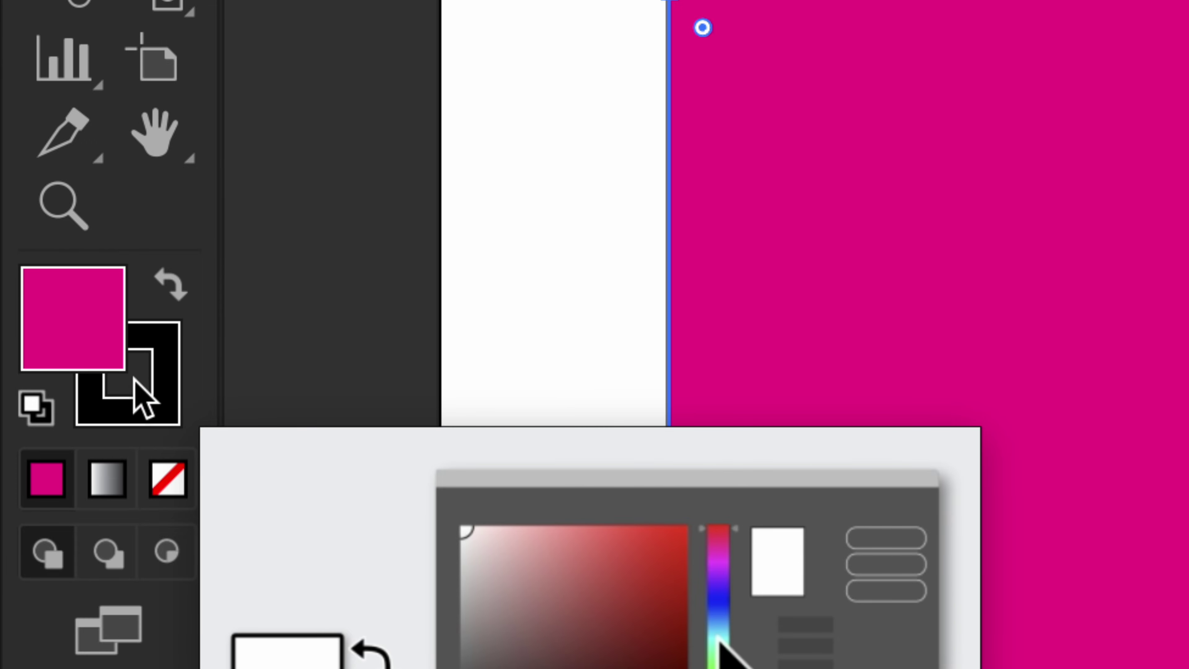
{"action": "left_click", "coordinate": [148, 402]}
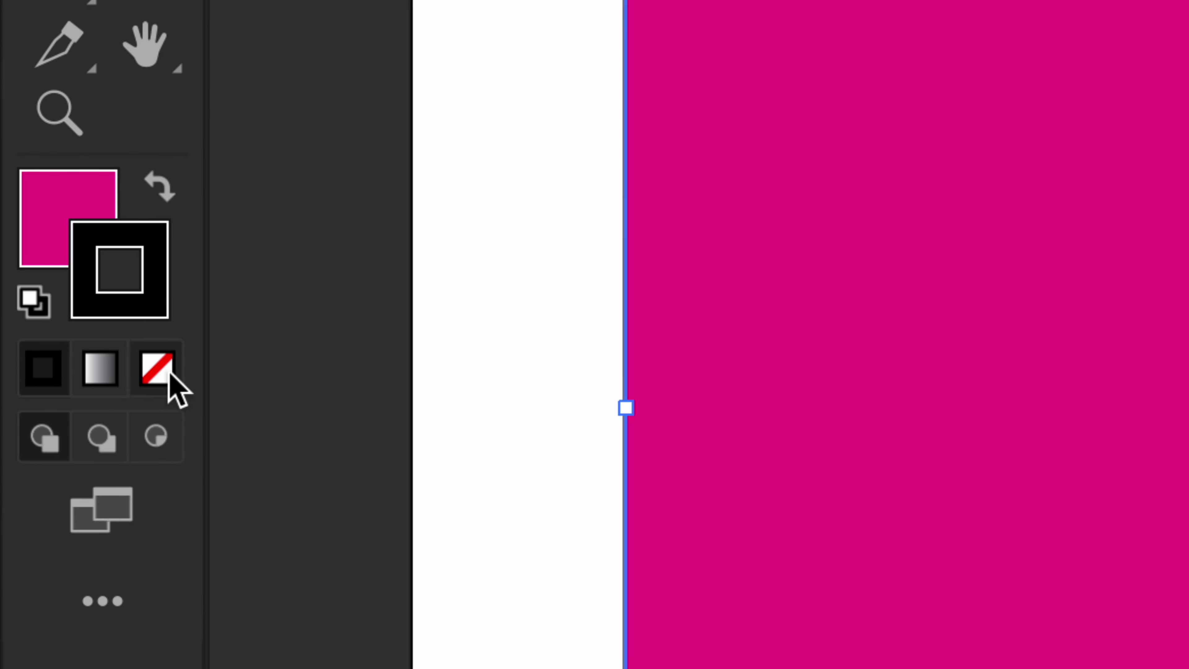
{"action": "left_click", "coordinate": [156, 376]}
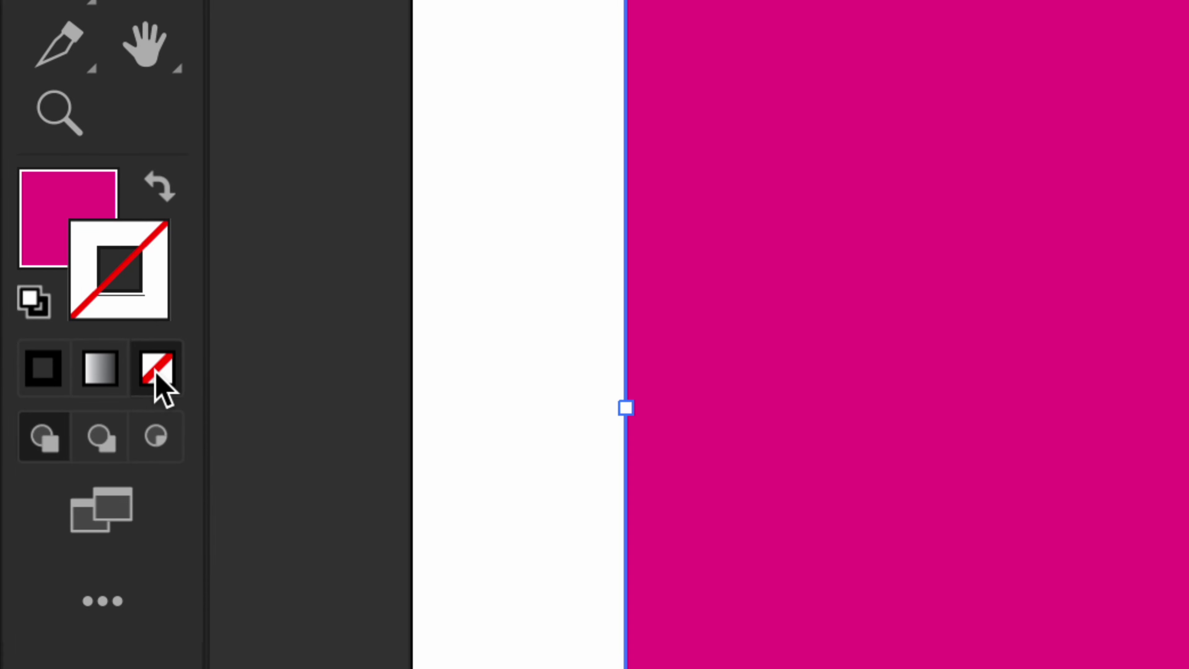
{"action": "left_click", "coordinate": [94, 206]}
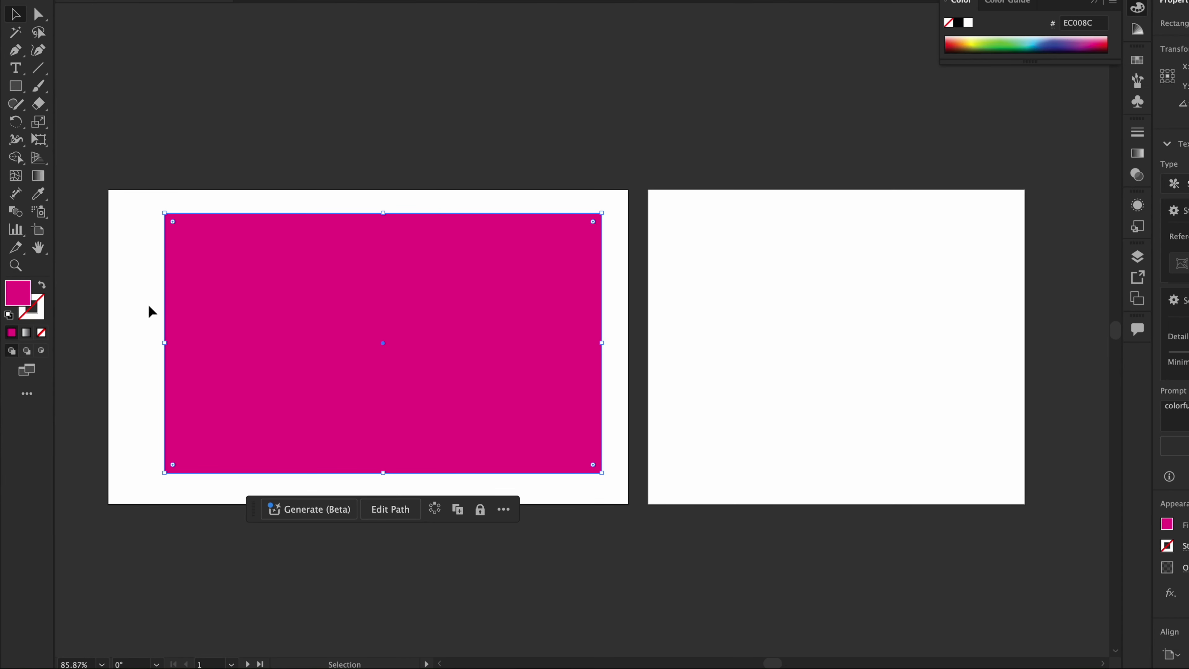
{"action": "left_click", "coordinate": [148, 313]}
{"action": "left_click", "coordinate": [236, 298]}
{"action": "left_click", "coordinate": [154, 274]}
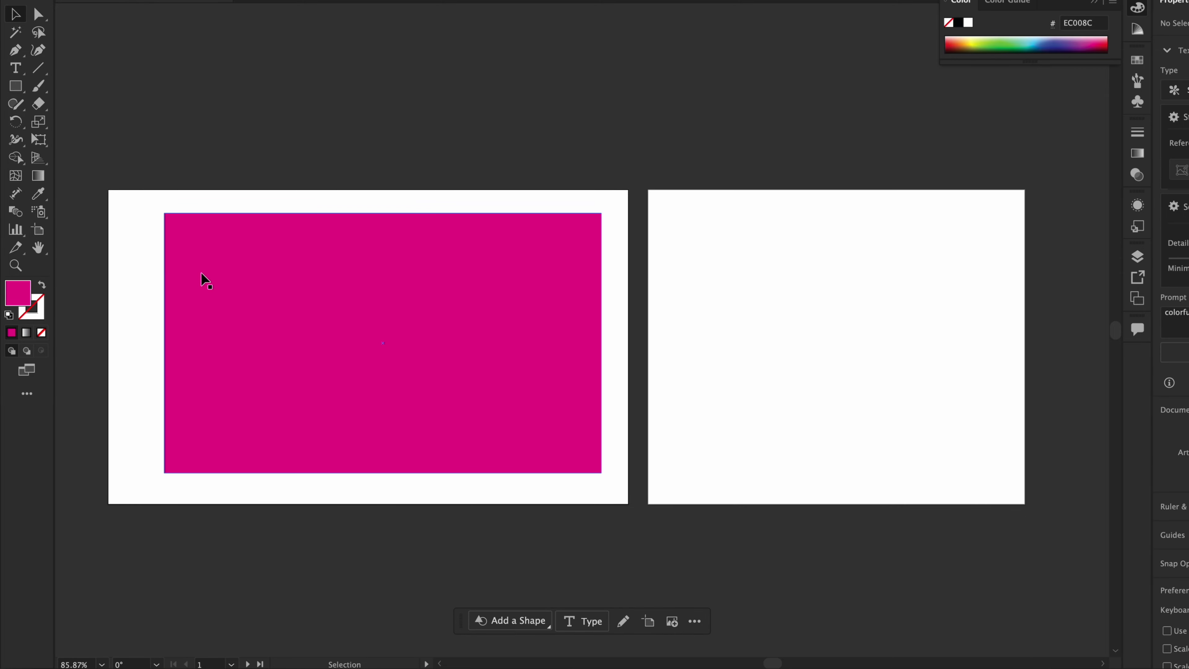
Step: Give the magenta rectangle a red stroke with colour F90606
{"action": "left_click", "coordinate": [206, 282]}
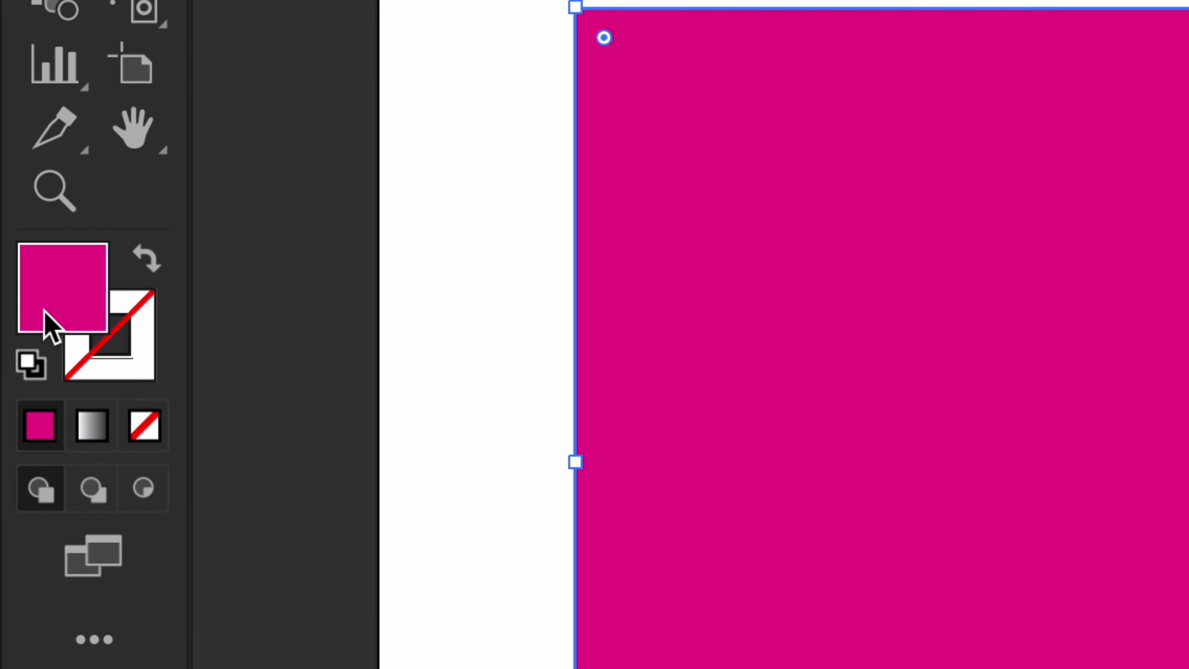
{"action": "double_click", "coordinate": [32, 310]}
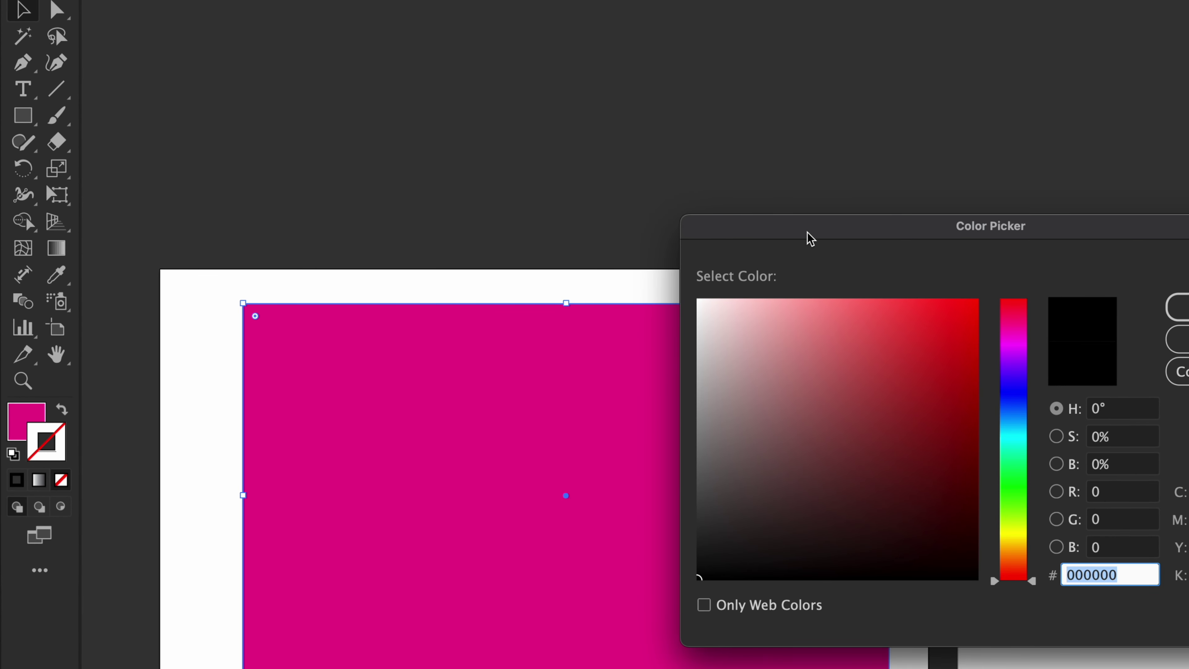
{"action": "left_click_drag", "start_coordinate": [811, 239], "coordinate": [345, 112]}
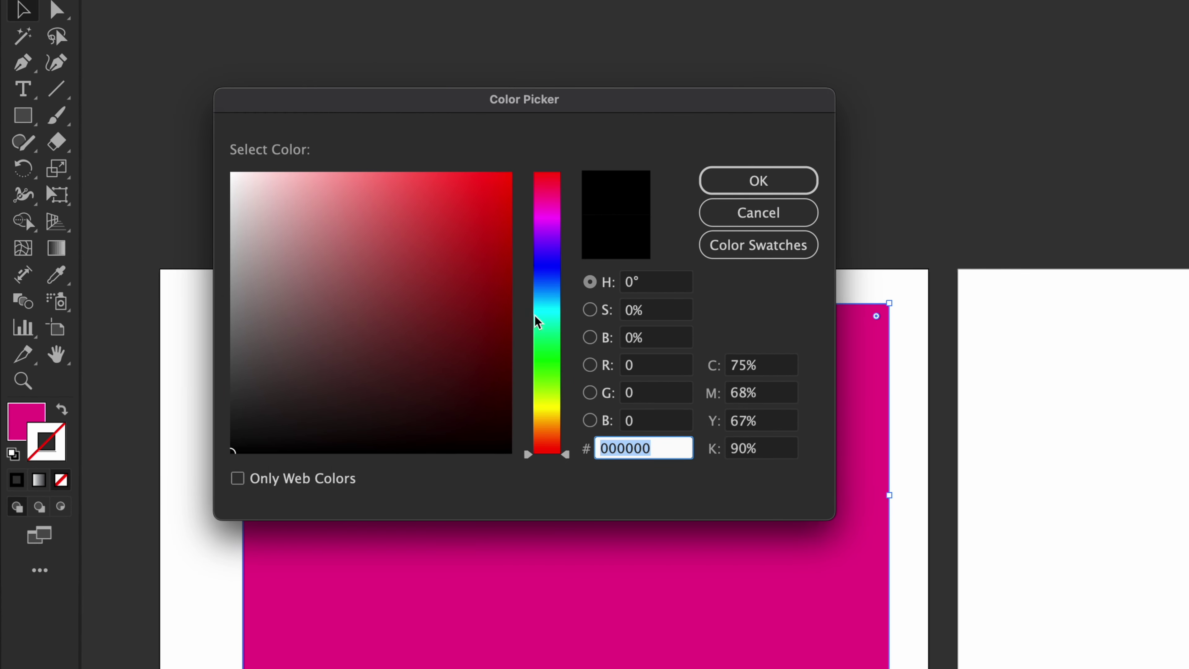
{"action": "left_click", "coordinate": [505, 178]}
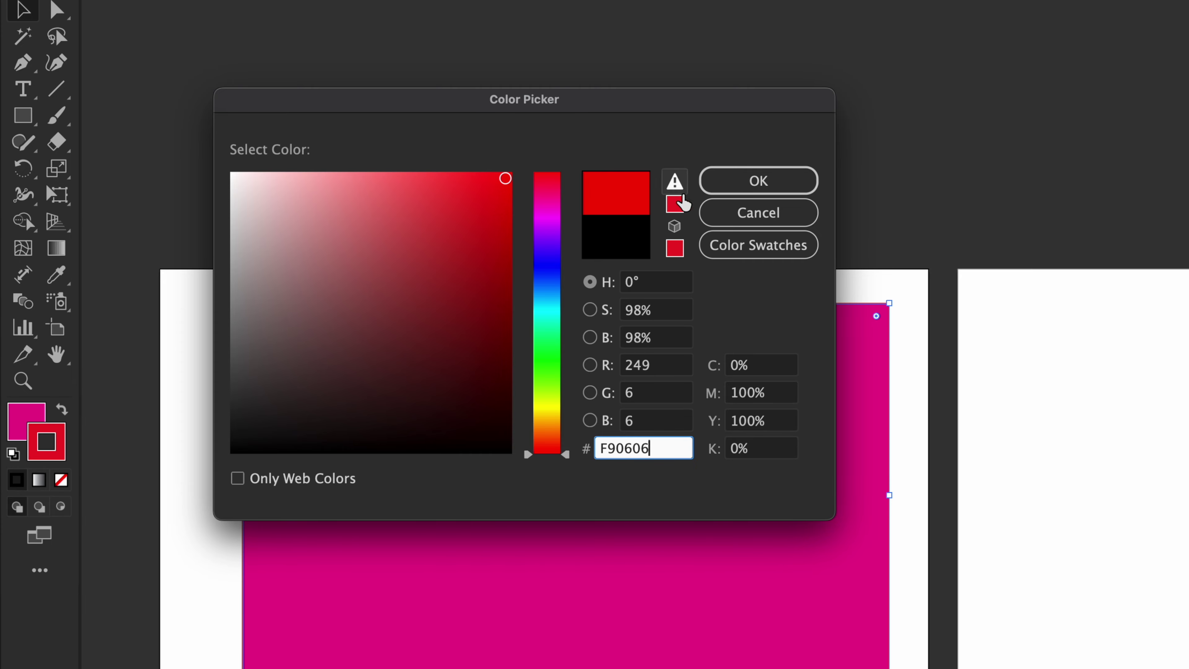
{"action": "left_click", "coordinate": [740, 182]}
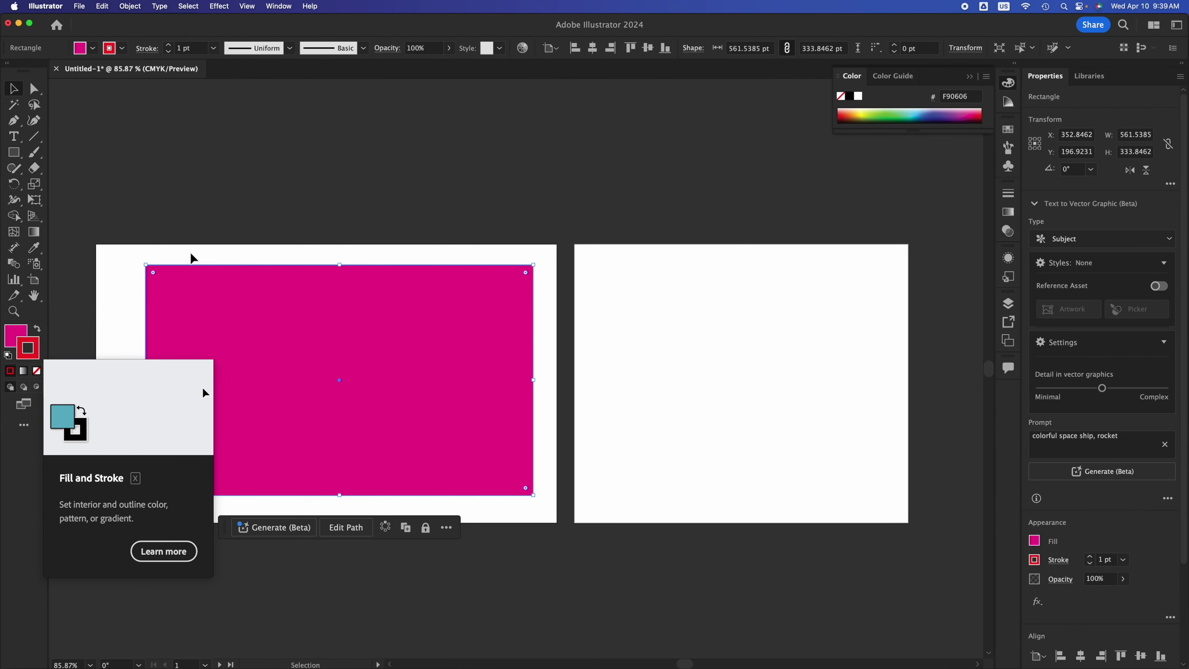
{"action": "left_click", "coordinate": [275, 313]}
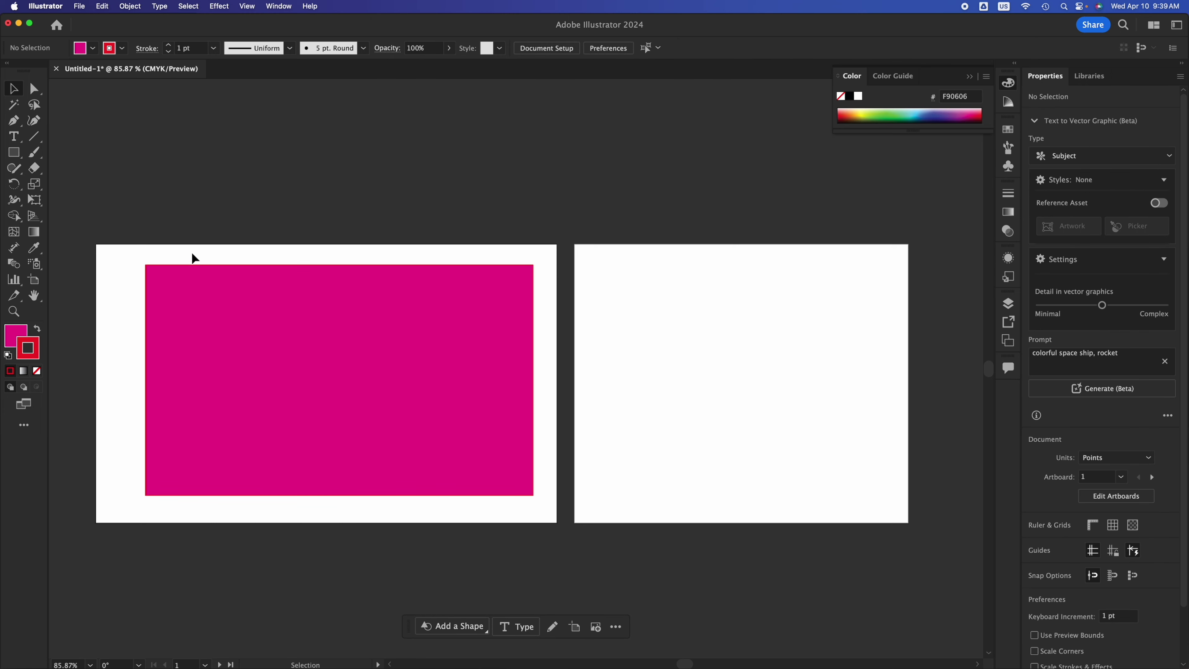
Step: Try stroke weights of 100 pt and 8 pt on the rectangle's red outline
{"action": "left_click", "coordinate": [353, 337]}
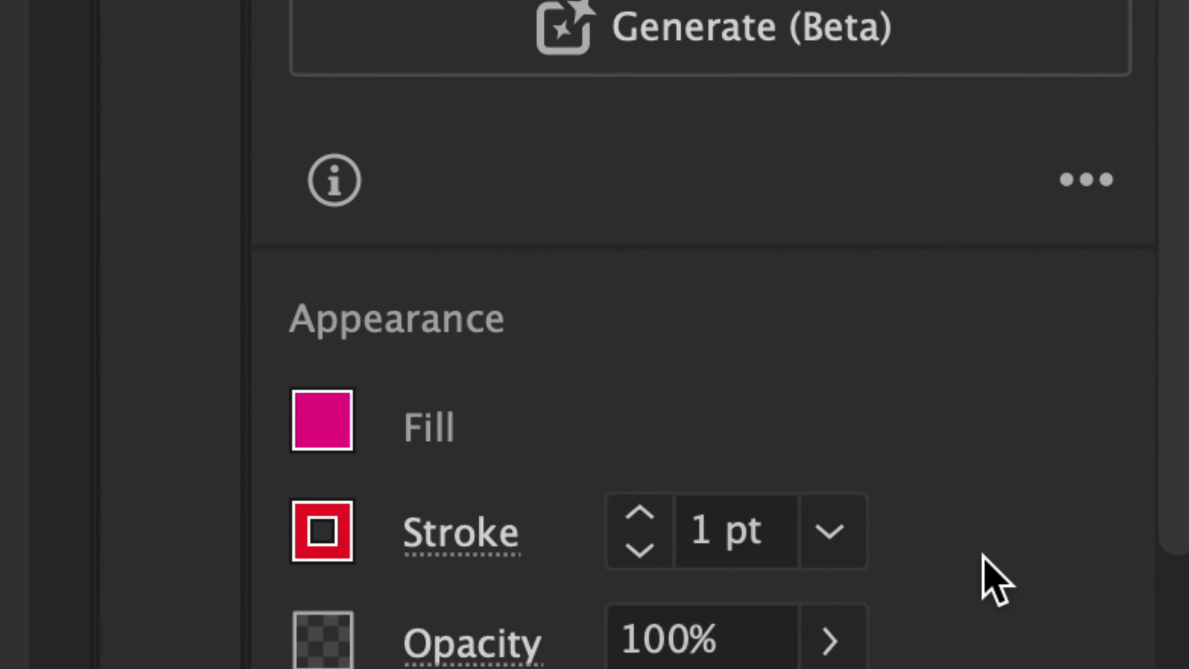
{"action": "left_click", "coordinate": [930, 542]}
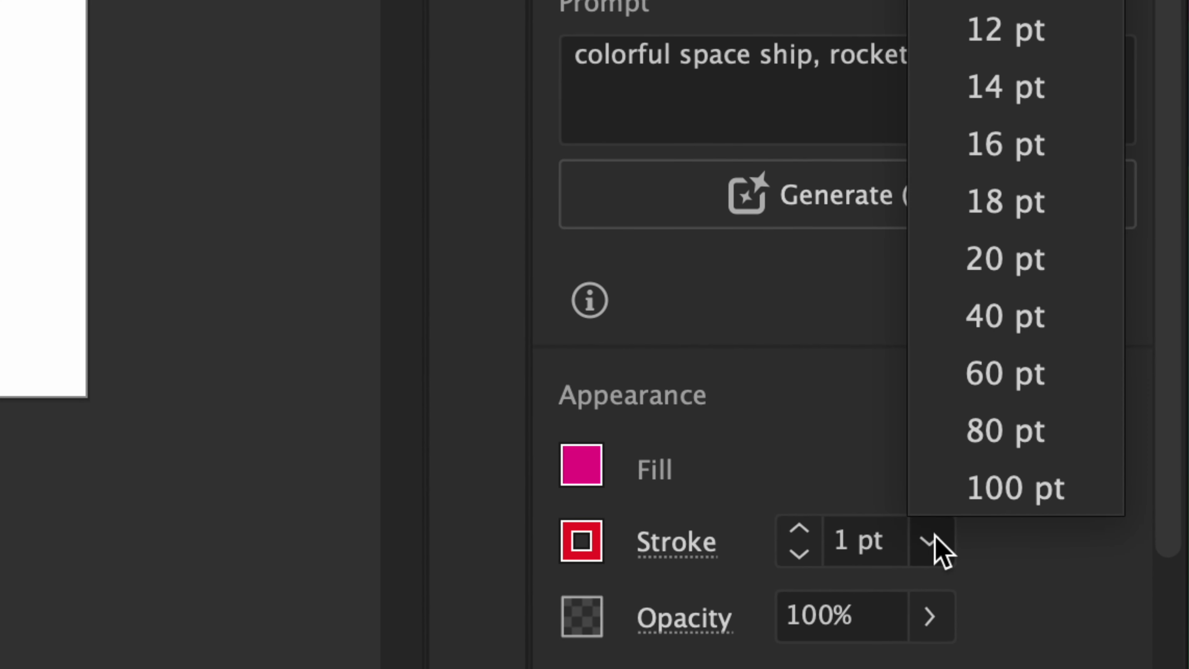
{"action": "left_click", "coordinate": [997, 504]}
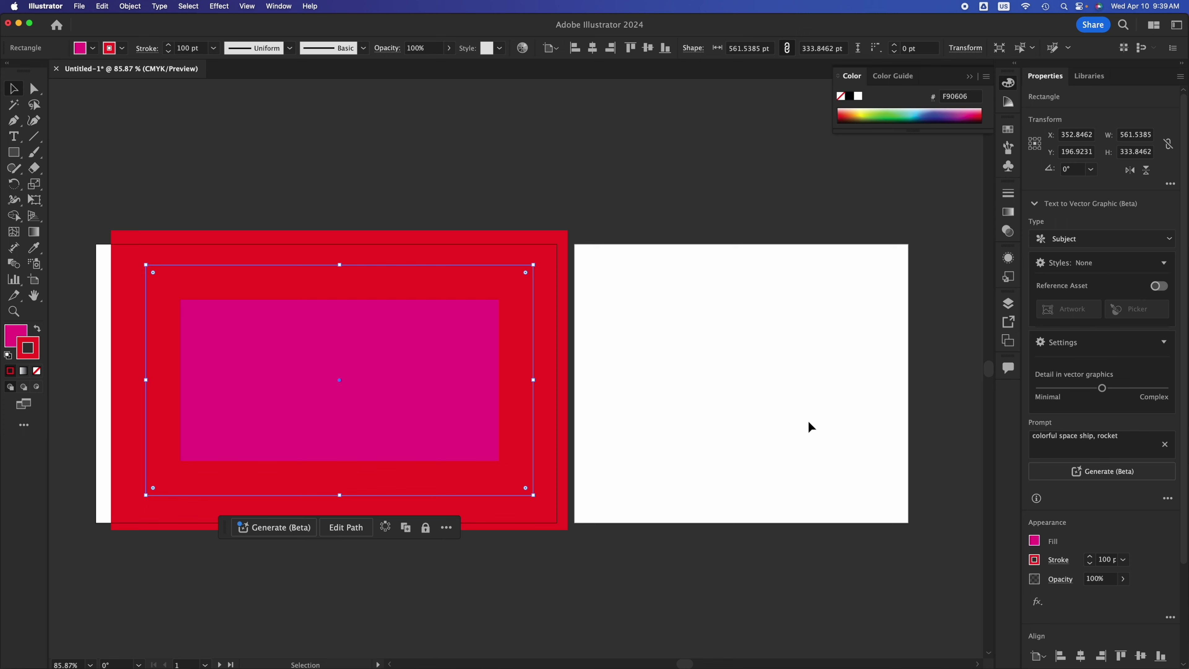
{"action": "left_click", "coordinate": [1125, 560]}
{"action": "left_click", "coordinate": [1154, 394]}
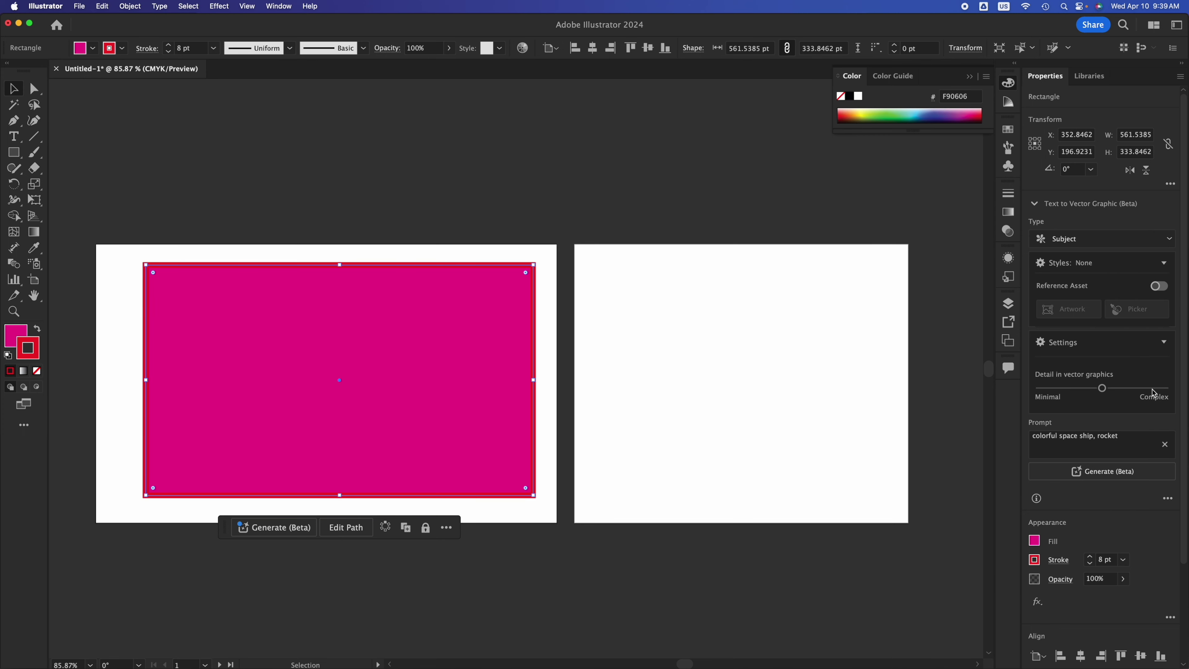
Step: Set the rectangle's stroke weight to 18 pt and deselect it
{"action": "left_click", "coordinate": [1125, 560]}
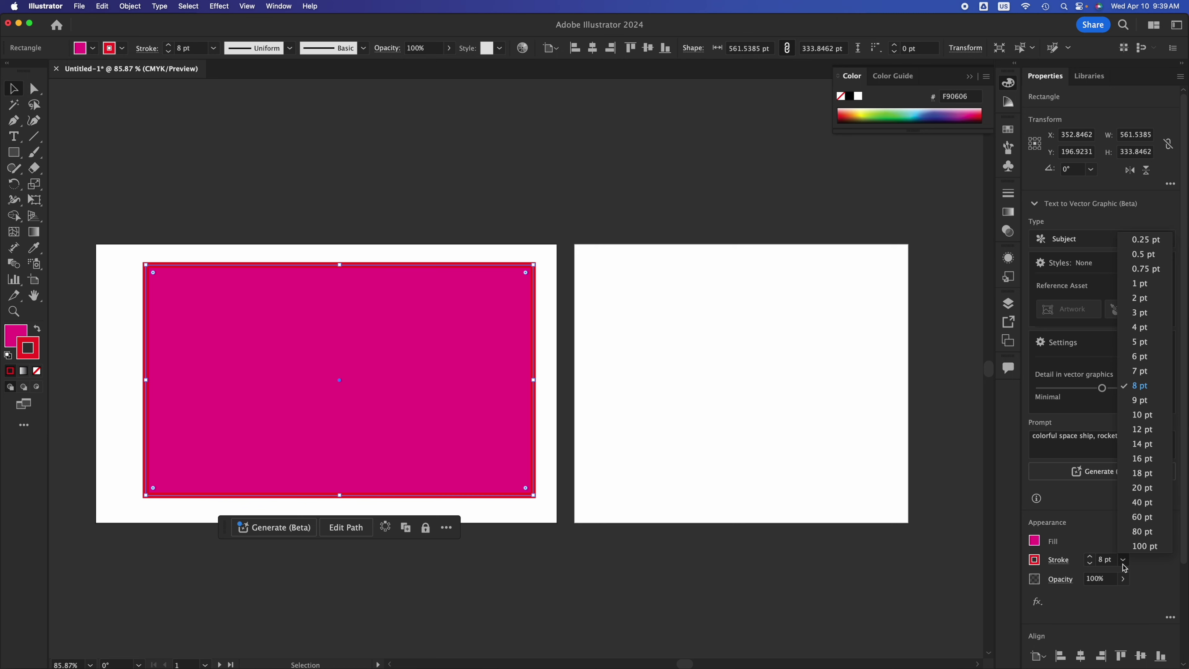
{"action": "left_click", "coordinate": [1133, 496]}
{"action": "left_click", "coordinate": [581, 302]}
Step: Change the rectangle's stroke colour to near-black 1C0A0A and deselect it
{"action": "left_click", "coordinate": [383, 337]}
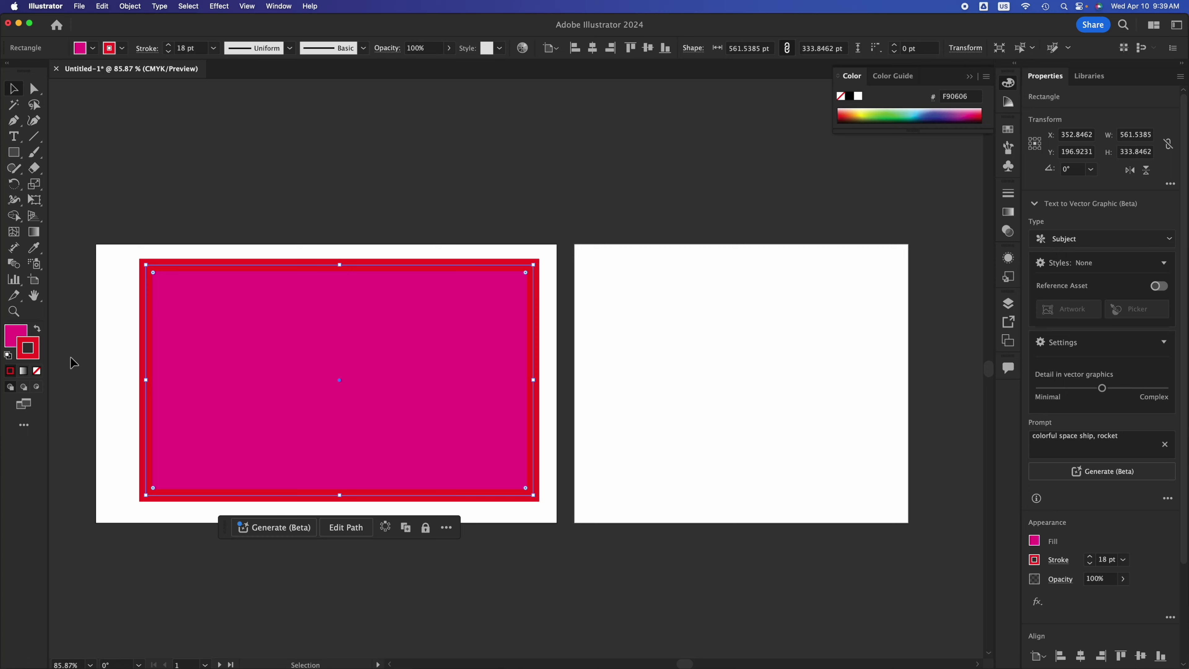
{"action": "double_click", "coordinate": [30, 348]}
{"action": "left_click", "coordinate": [251, 336]}
{"action": "key", "text": "Return"}
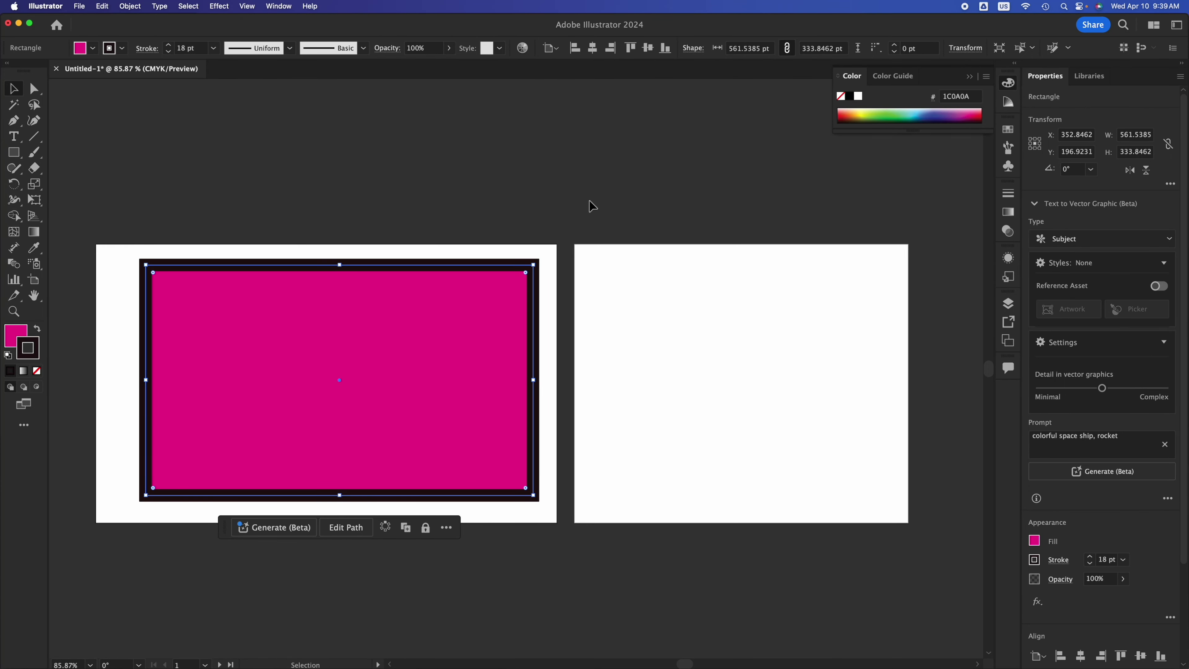
{"action": "left_click", "coordinate": [591, 206]}
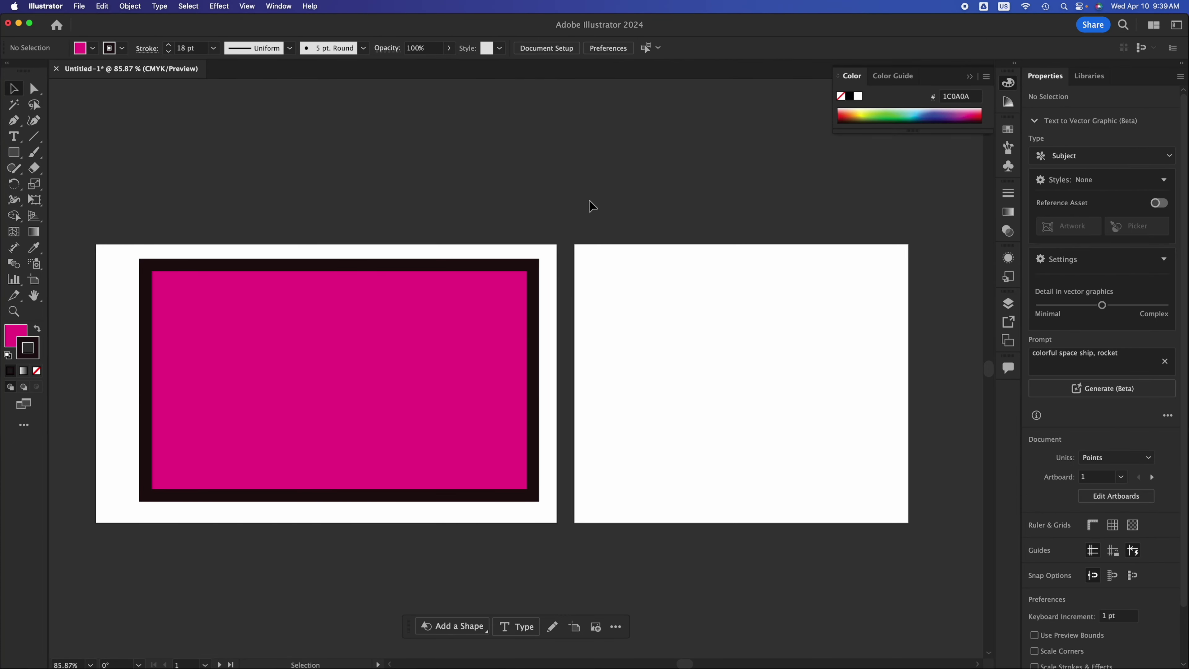
Step: Set the rectangle's thick dark stroke to None and deselect the rectangle
{"action": "left_click", "coordinate": [442, 331]}
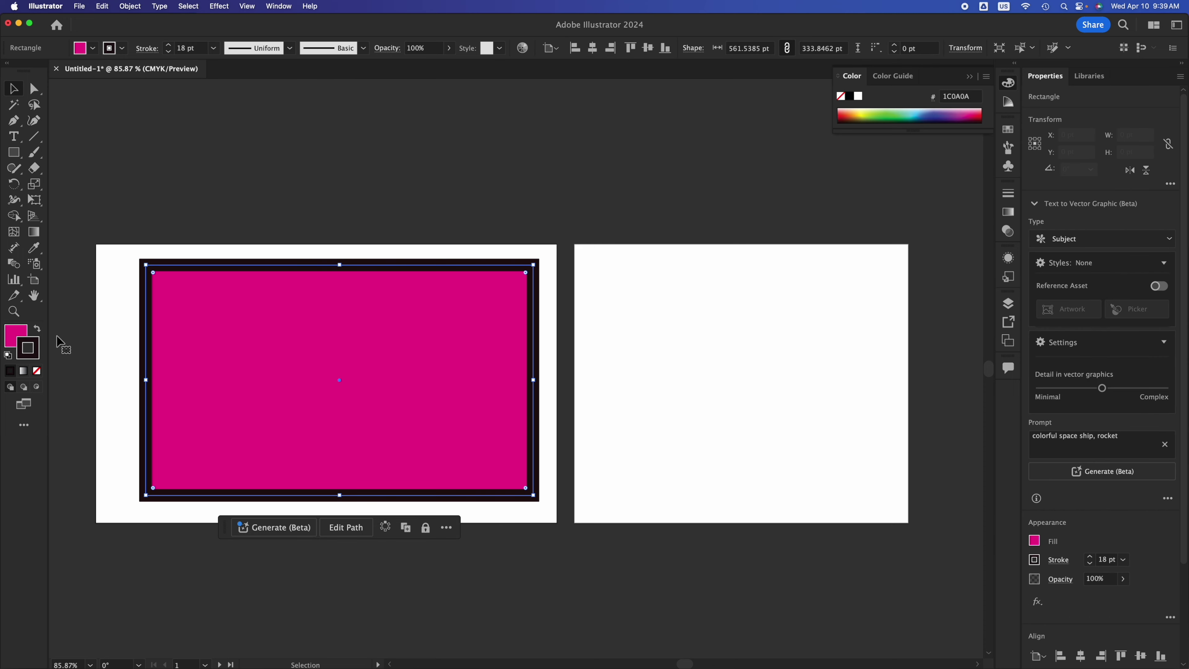
{"action": "left_click", "coordinate": [36, 371]}
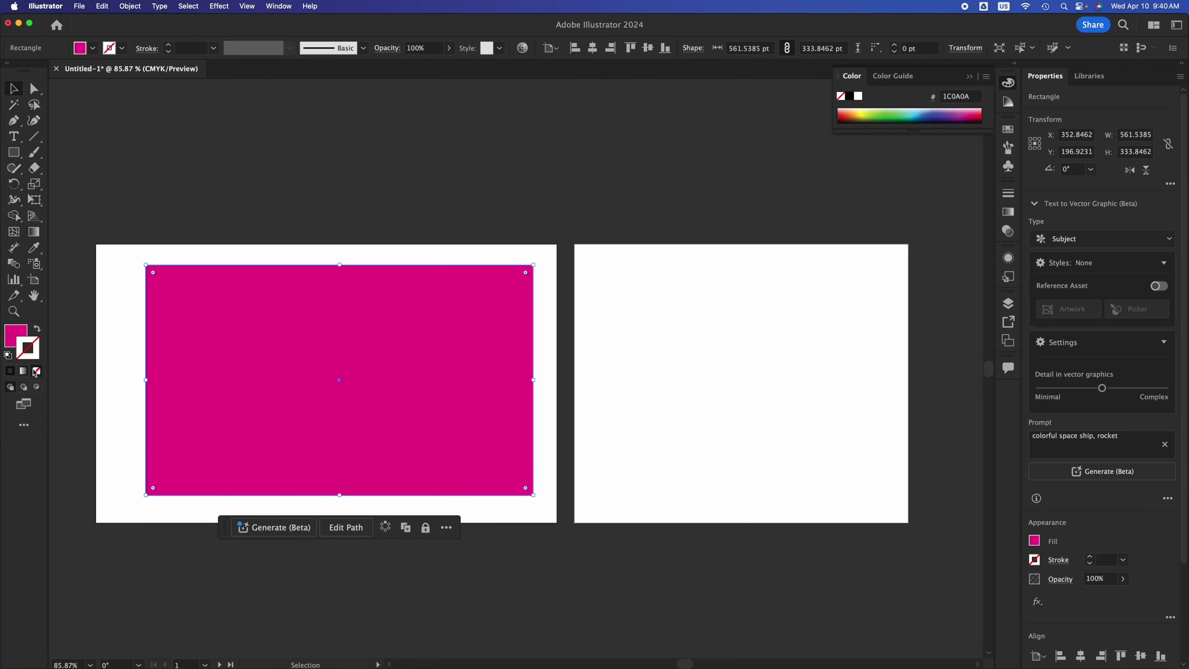
{"action": "left_click", "coordinate": [130, 313]}
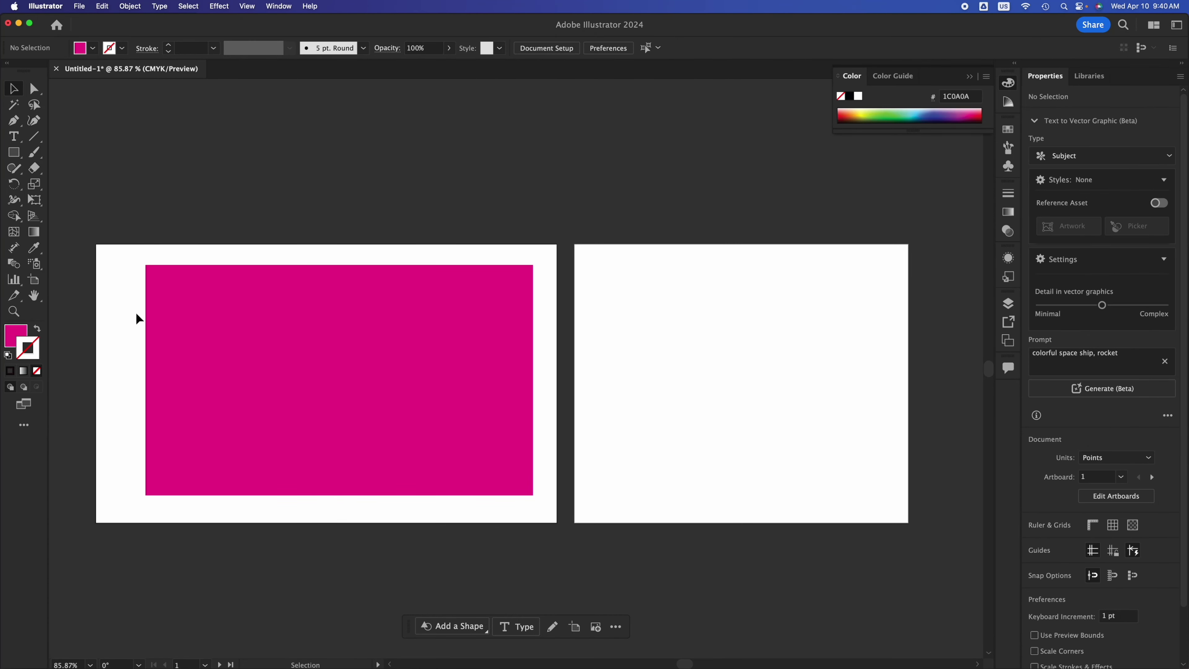
Step: Delete the magenta rectangle and draw a square about 295 by 295 pt in its place on the first artboard
{"action": "left_click", "coordinate": [187, 326]}
{"action": "left_click_drag", "start_coordinate": [533, 495], "coordinate": [249, 338]}
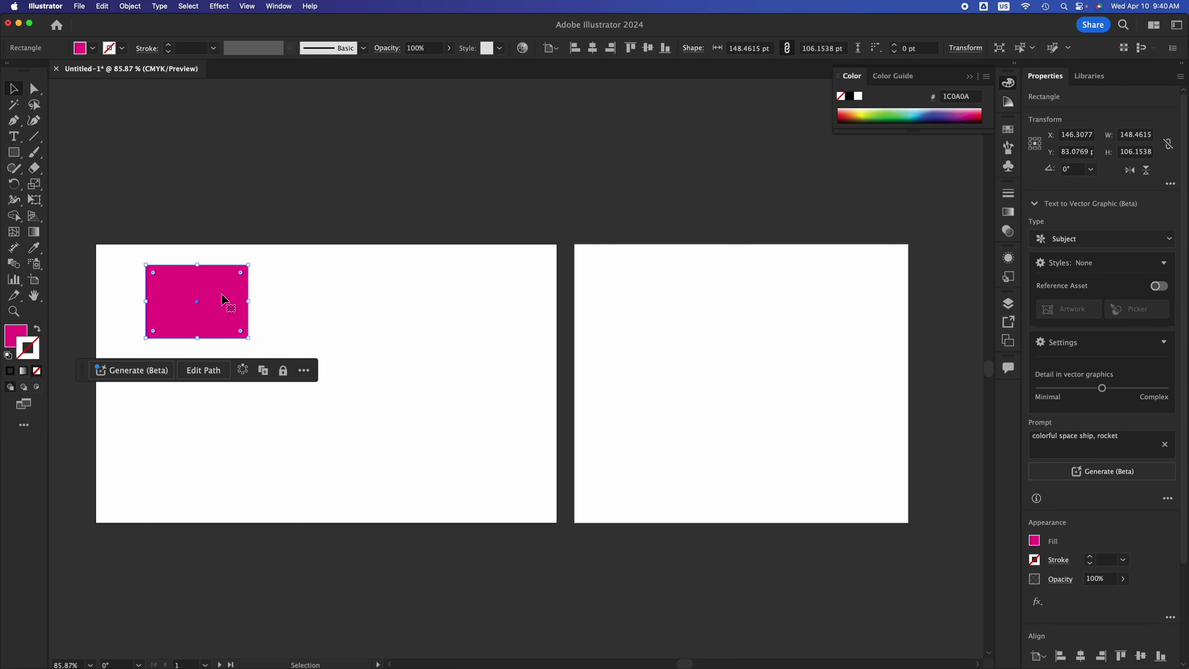
{"action": "key", "text": "Delete"}
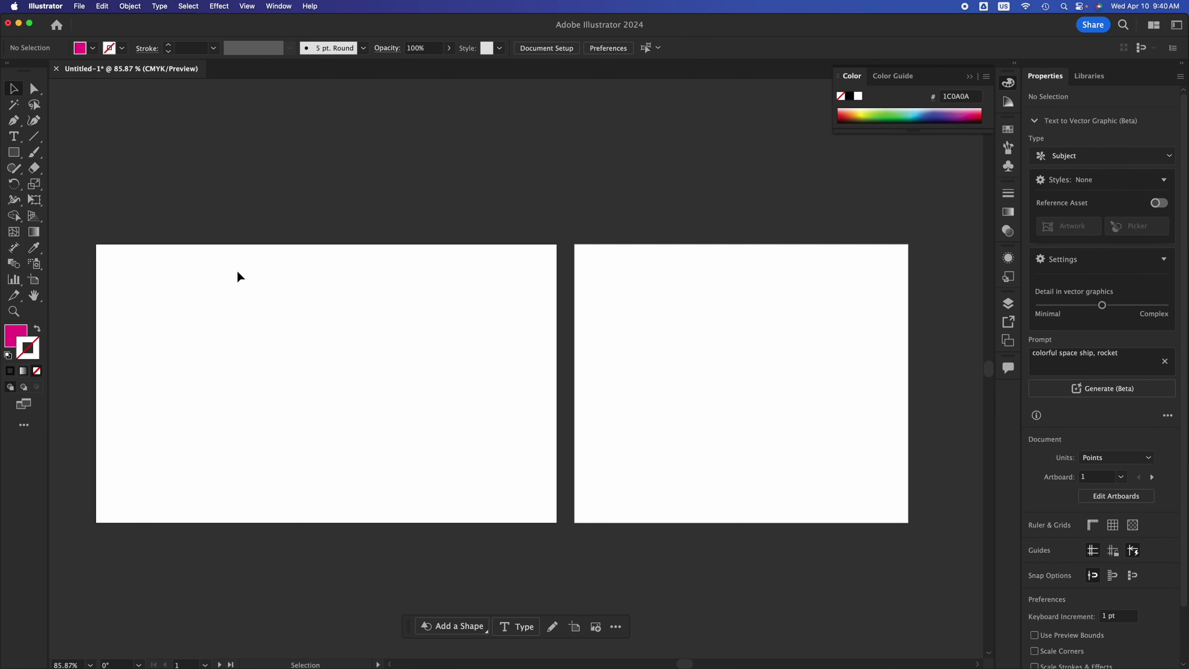
{"action": "left_click", "coordinate": [14, 154]}
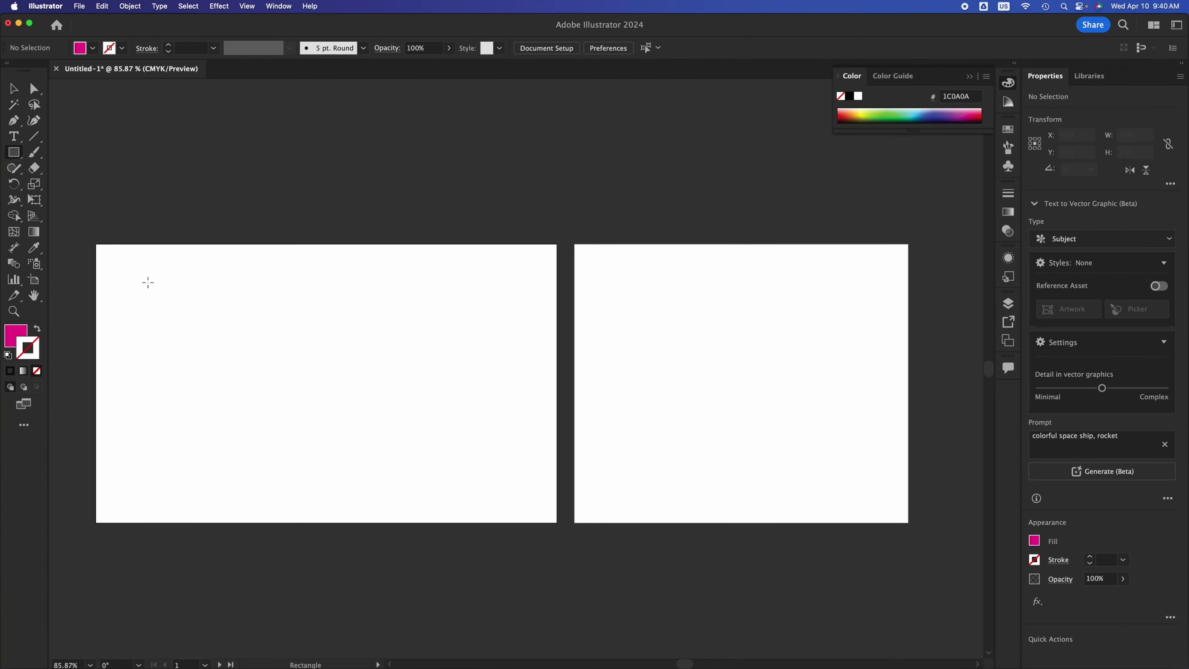
{"action": "left_click_drag", "start_coordinate": [148, 282], "coordinate": [345, 487]}
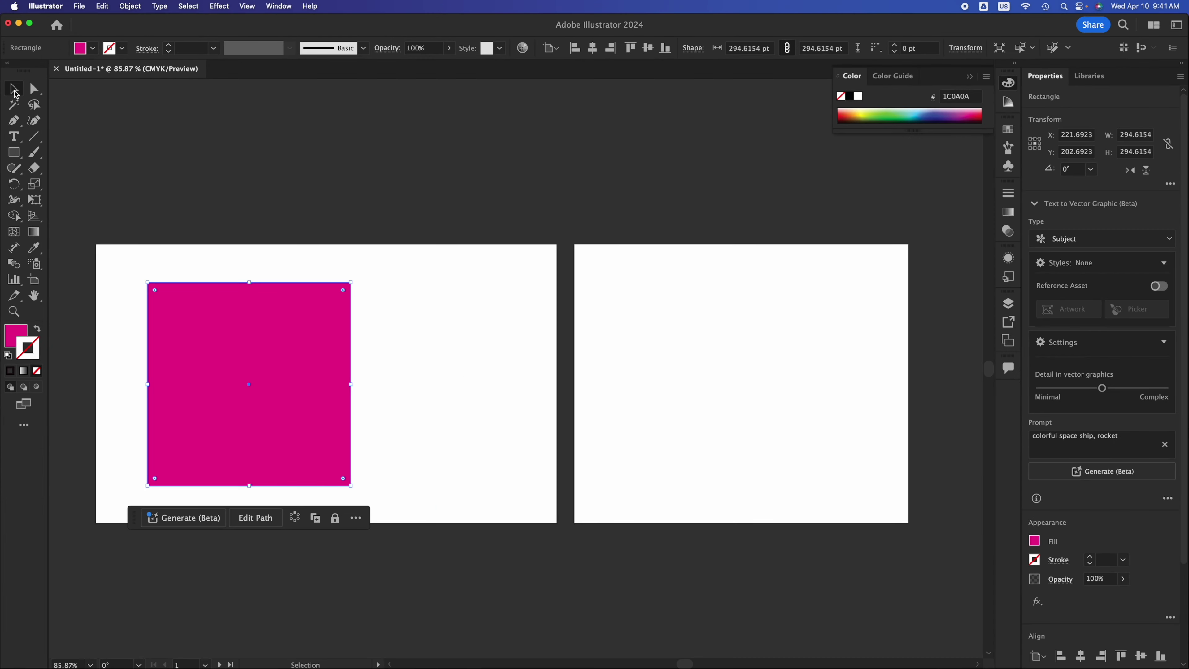
Step: Try stretching the square non-proportionally into a flat bar about 517 by 33 pt, and undo the resize
{"action": "left_click_drag", "start_coordinate": [351, 283], "coordinate": [506, 464]}
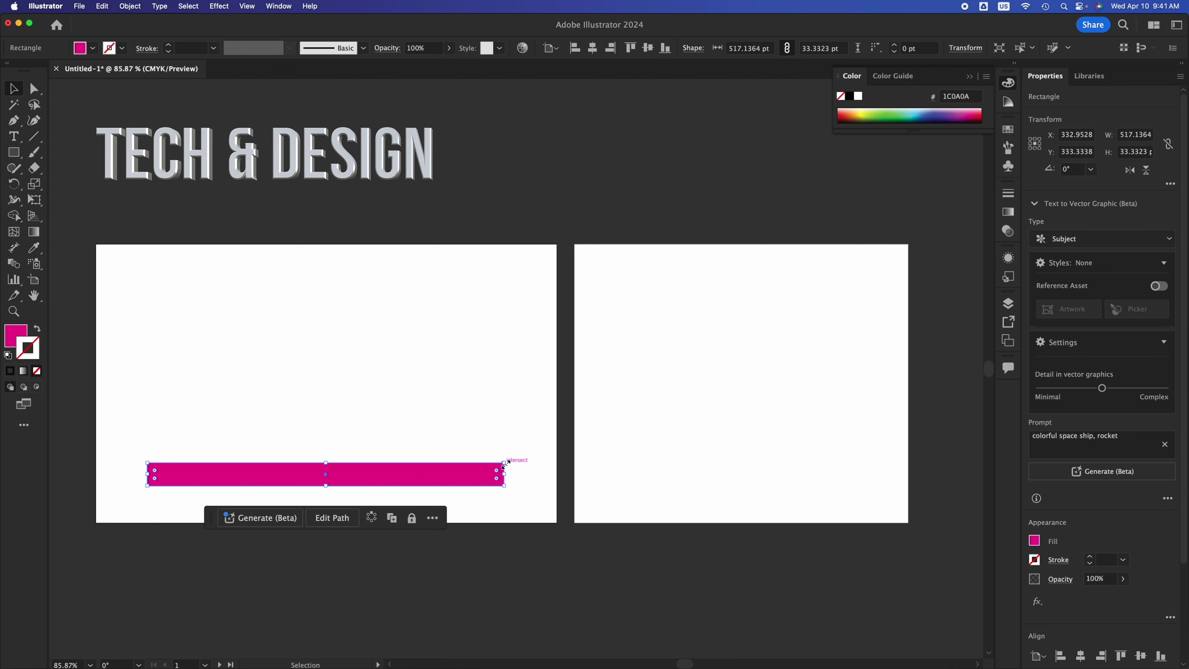
{"action": "key", "text": "a"}
{"action": "key", "text": "super+z"}
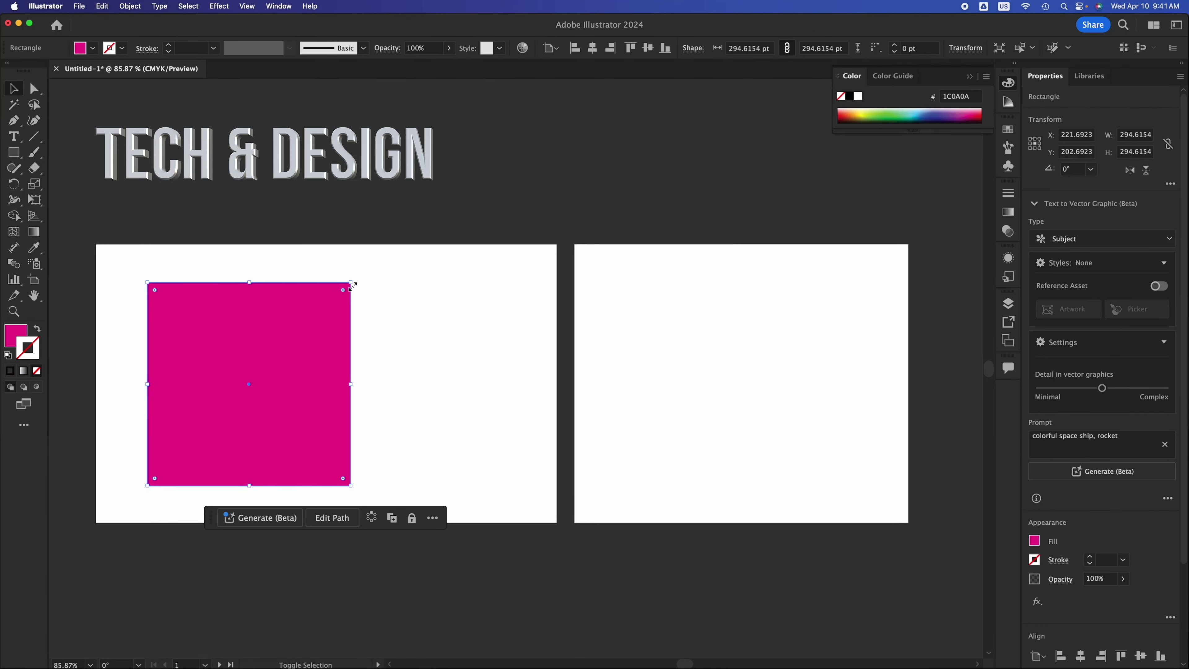
Step: Scale the square down proportionally to about 243 by 243 pt and deselect it
{"action": "left_click_drag", "start_coordinate": [351, 283], "coordinate": [708, 303]}
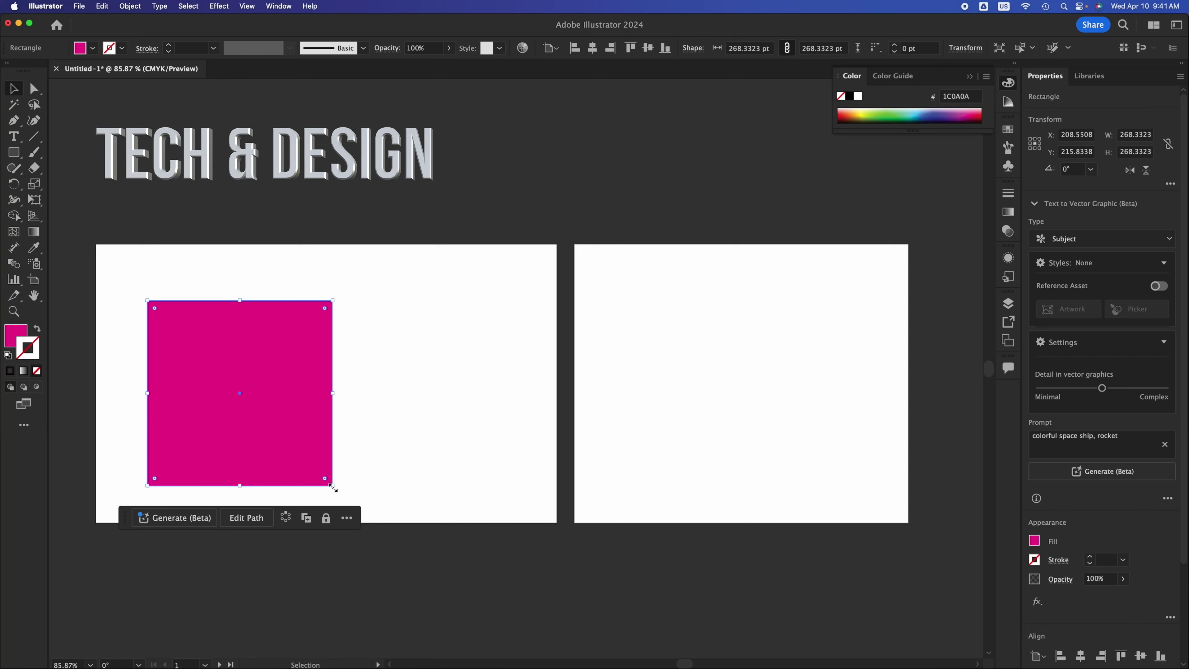
{"action": "left_click_drag", "start_coordinate": [334, 395], "coordinate": [230, 396]}
{"action": "key", "text": "super+z"}
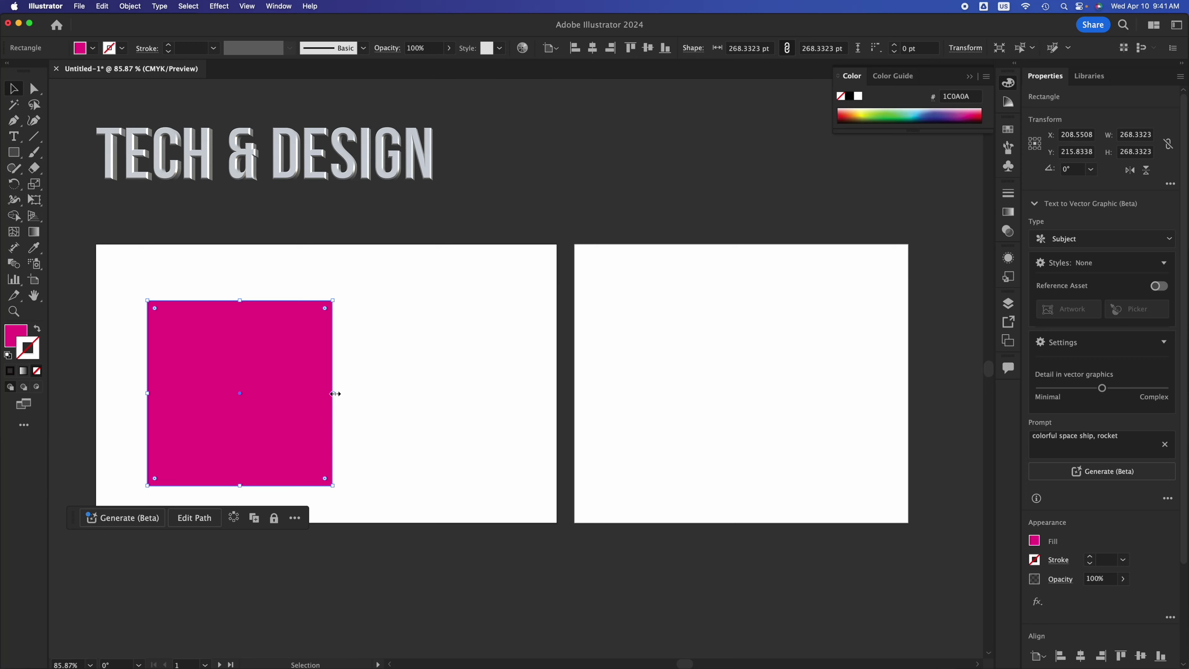
{"action": "mouse_move", "coordinate": [336, 394]}
{"action": "left_mouse_down"}
{"action": "mouse_move", "coordinate": [485, 390]}
{"action": "mouse_move", "coordinate": [316, 394]}
{"action": "left_mouse_up"}
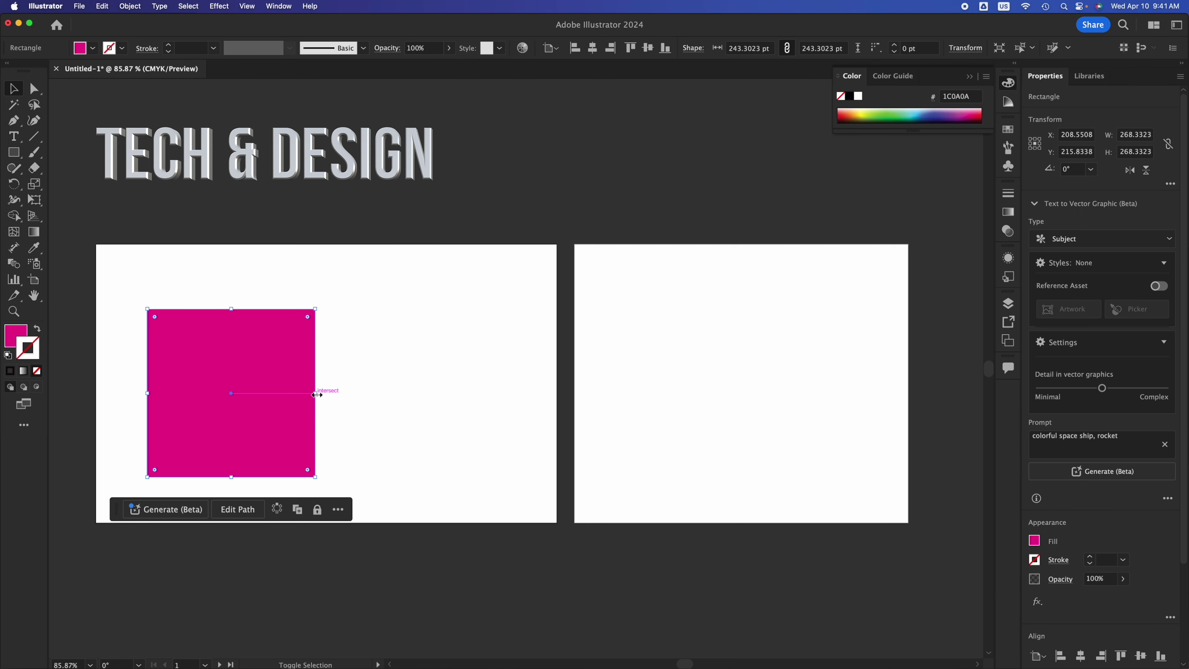
{"action": "left_click", "coordinate": [359, 377]}
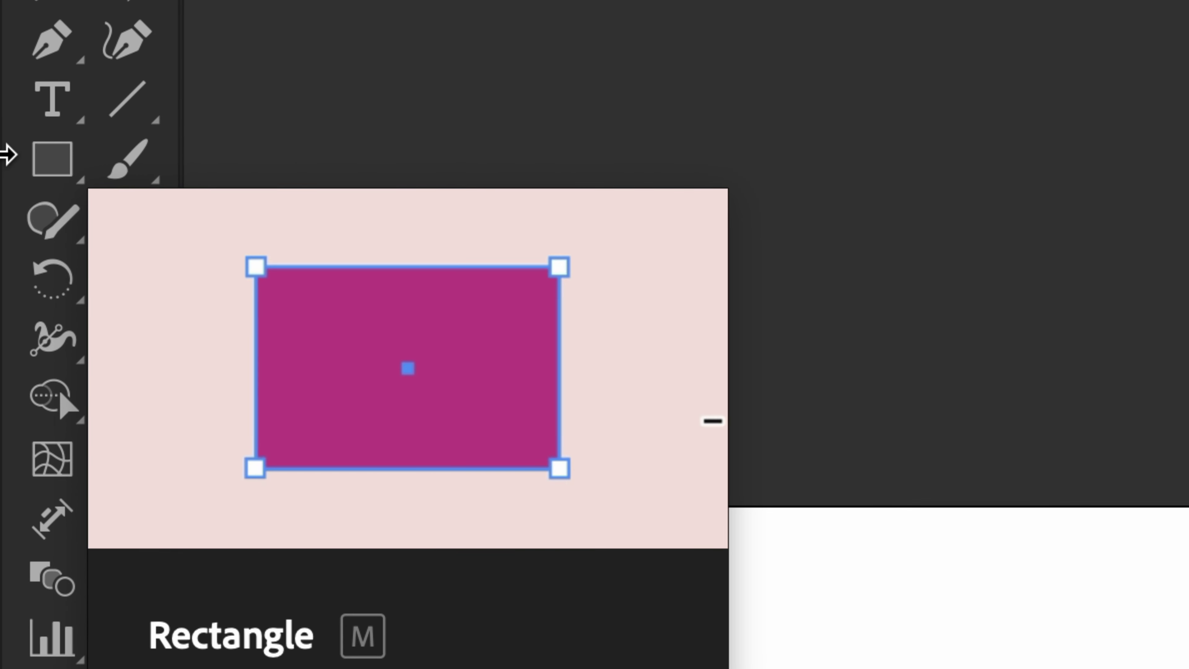
Step: Draw a rounded rectangle about 208 by 143 pt with 12 pt corners beside the square on the first artboard
{"action": "left_click", "coordinate": [54, 157]}
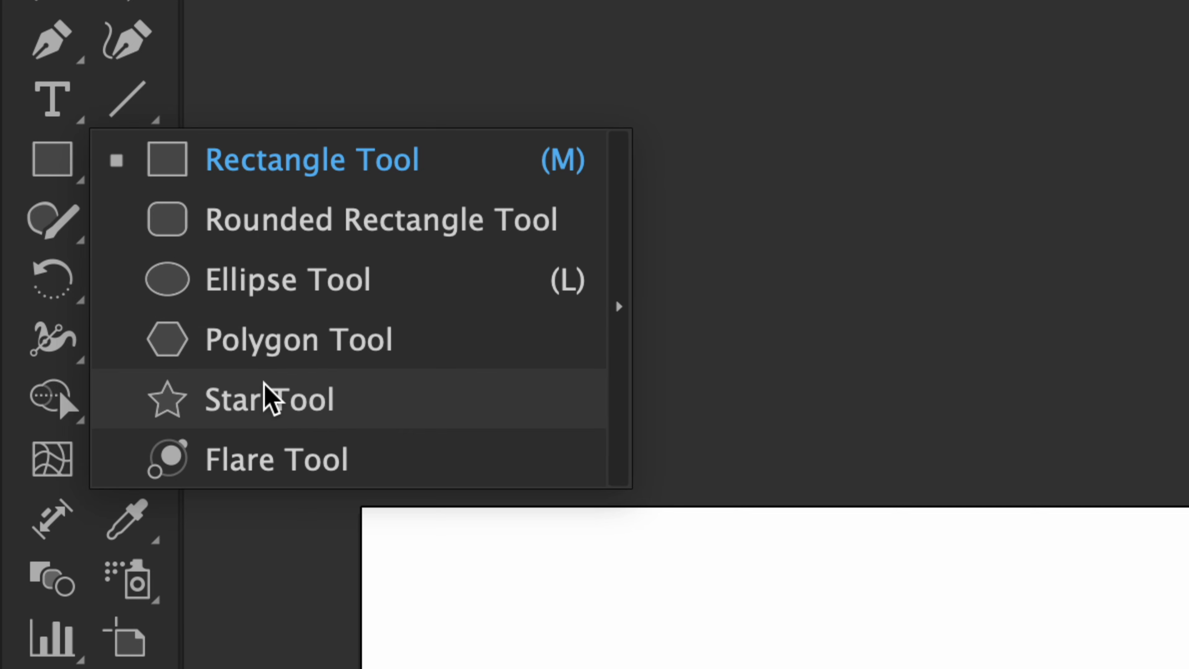
{"action": "left_click", "coordinate": [297, 232]}
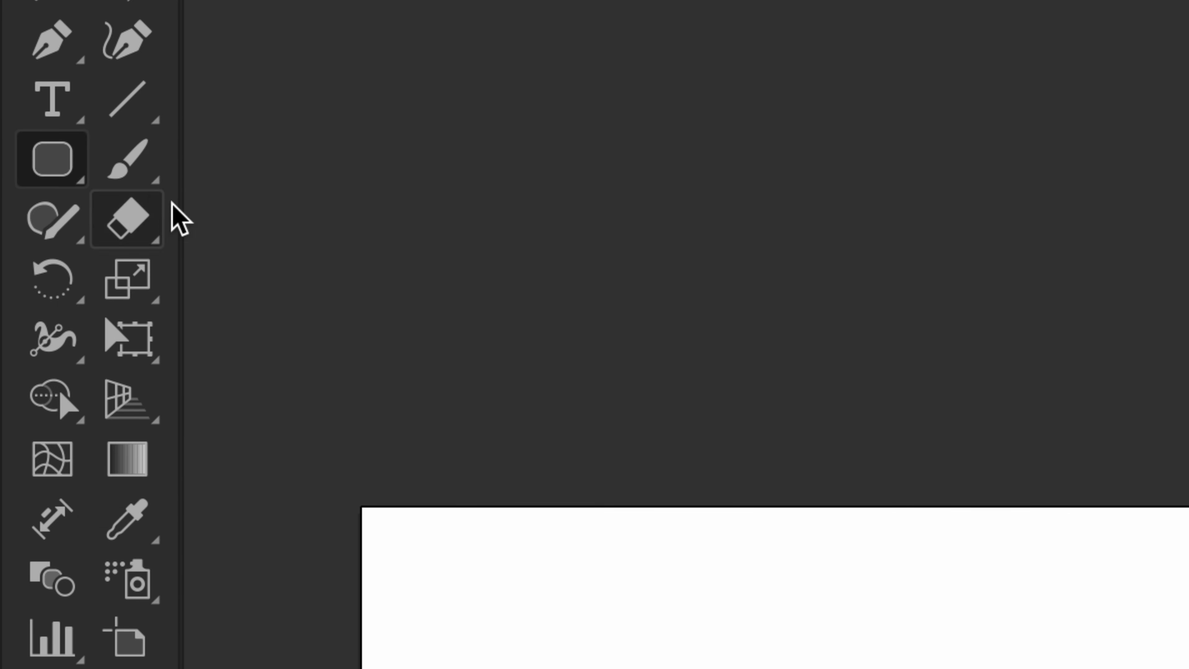
{"action": "scroll", "coordinate": [383, 340], "scroll_direction": "down", "scroll_amount": 10}
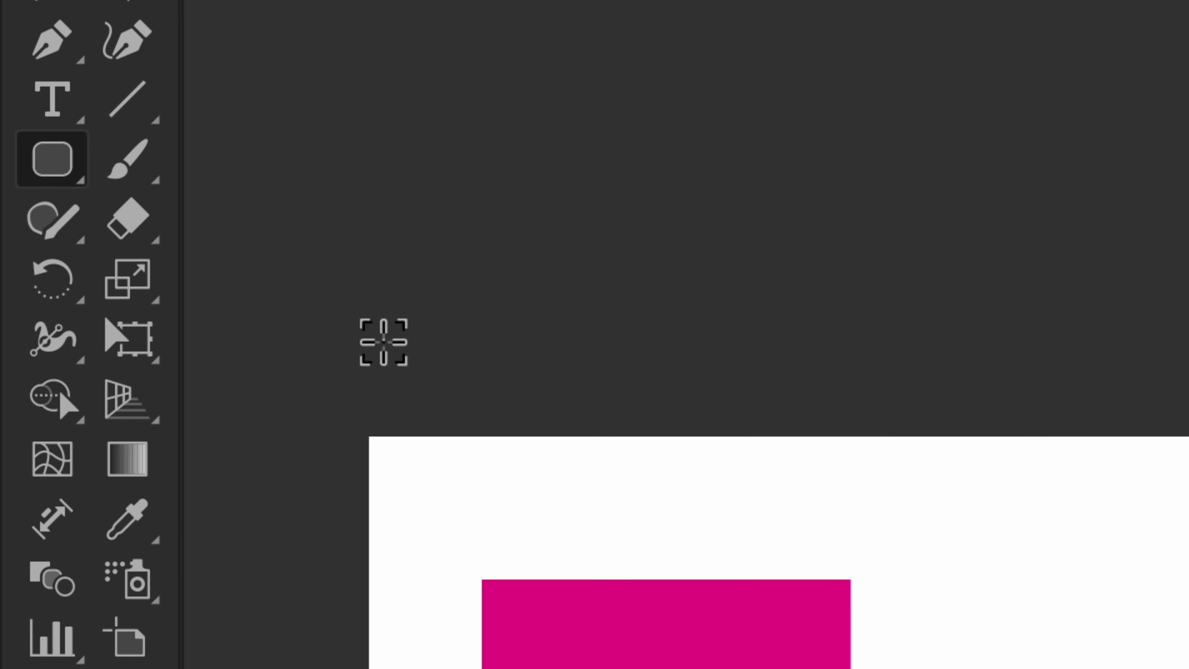
{"action": "scroll", "coordinate": [451, 373], "scroll_direction": "up", "scroll_amount": 5}
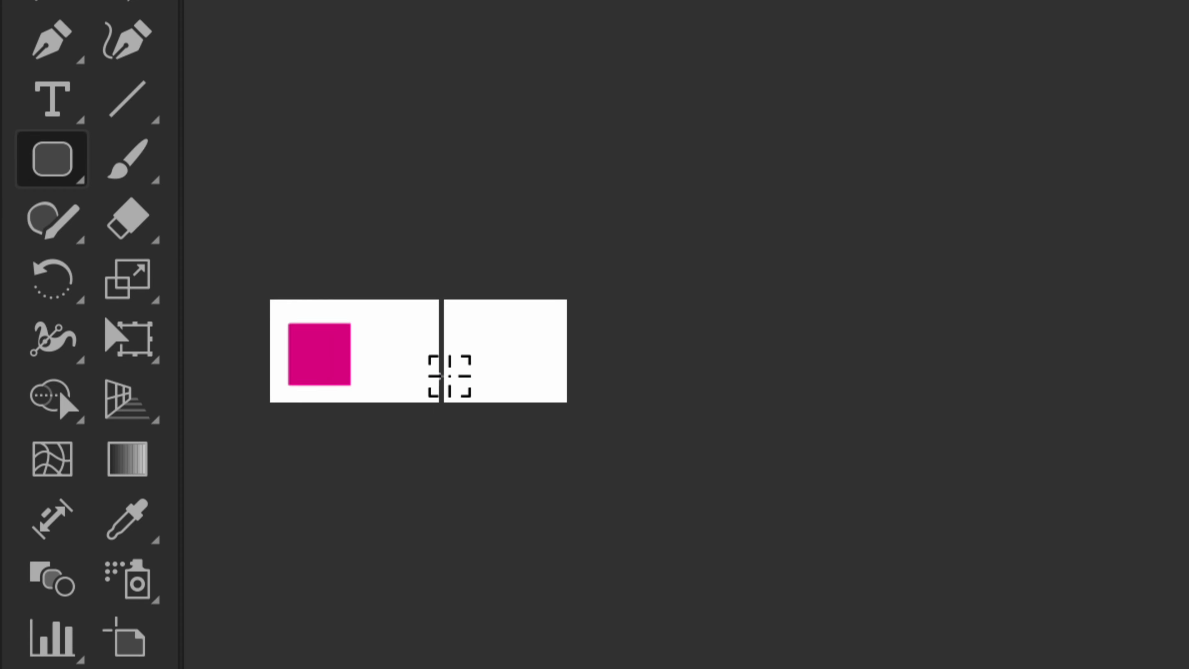
{"action": "left_click_drag", "start_coordinate": [513, 280], "coordinate": [845, 507]}
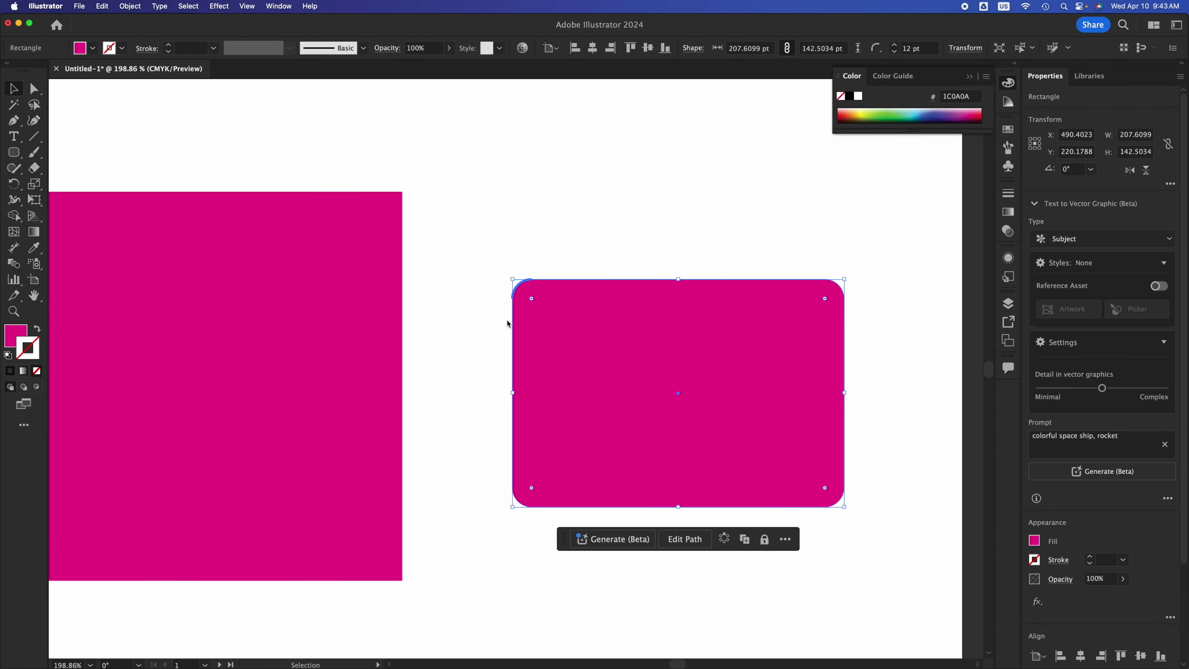
Step: Remove the corner rounding from the rounded rectangle so that all four corners are sharp
{"action": "left_click_drag", "start_coordinate": [532, 299], "coordinate": [435, 235]}
{"action": "left_click", "coordinate": [325, 236]}
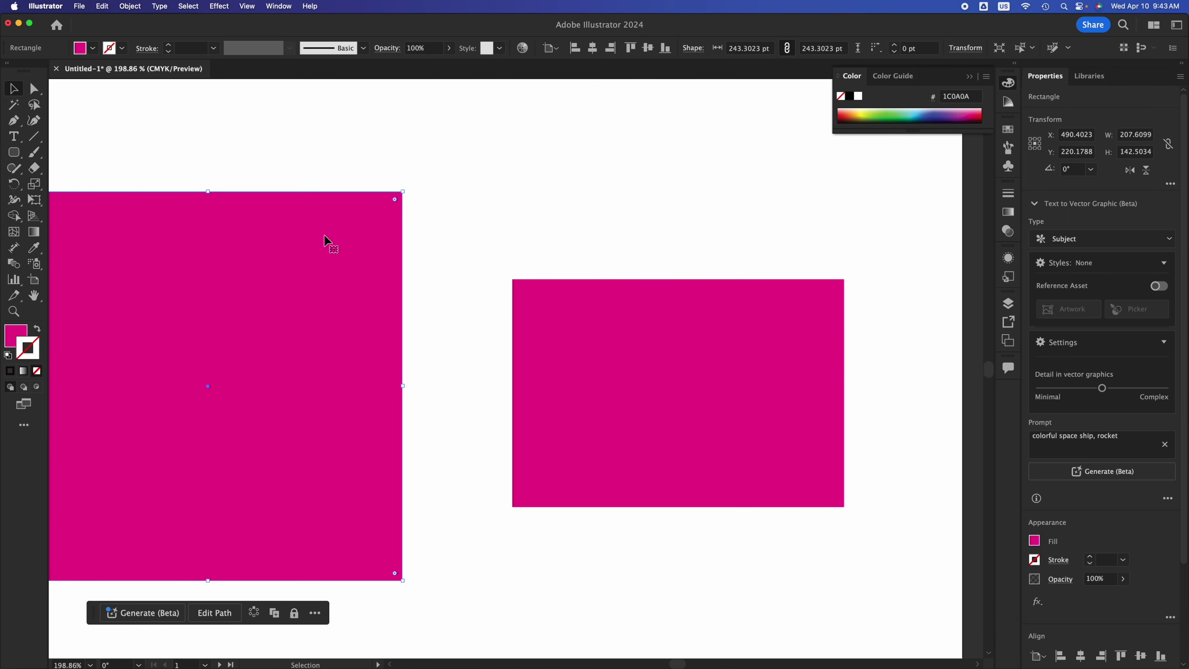
{"action": "left_click", "coordinate": [694, 304]}
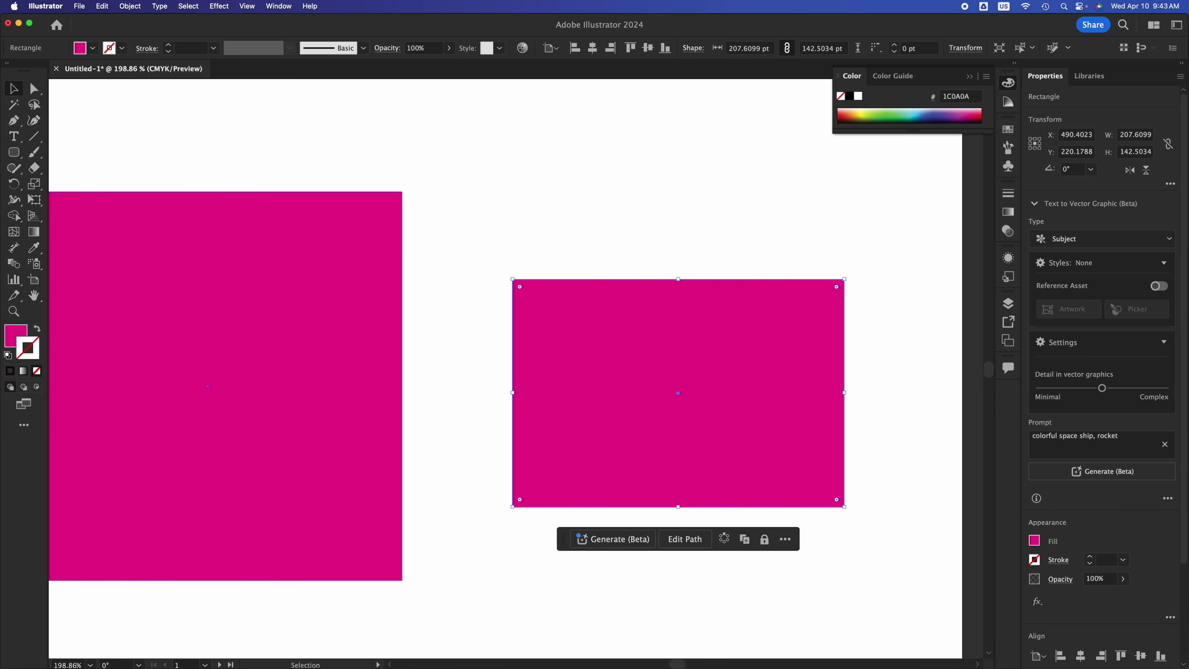
Step: Move the large square about 50 pt closer to the first artboard's left edge
{"action": "left_click", "coordinate": [293, 247]}
{"action": "scroll", "coordinate": [294, 248], "scroll_direction": "left", "scroll_amount": 3}
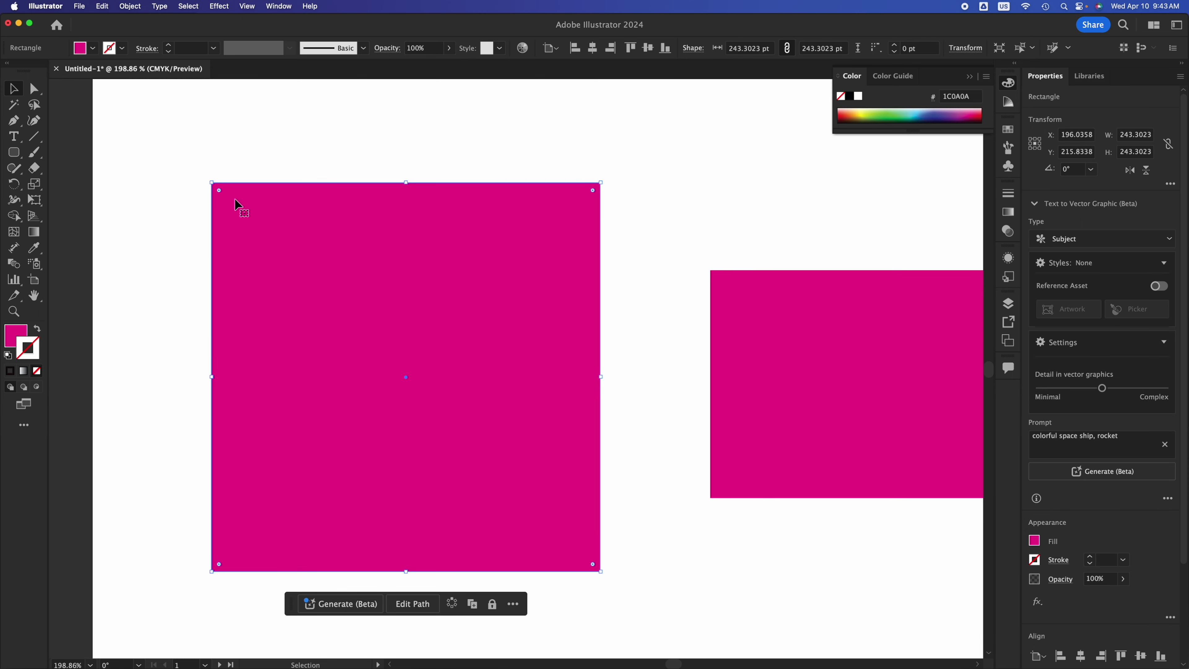
{"action": "left_click_drag", "start_coordinate": [287, 238], "coordinate": [208, 227]}
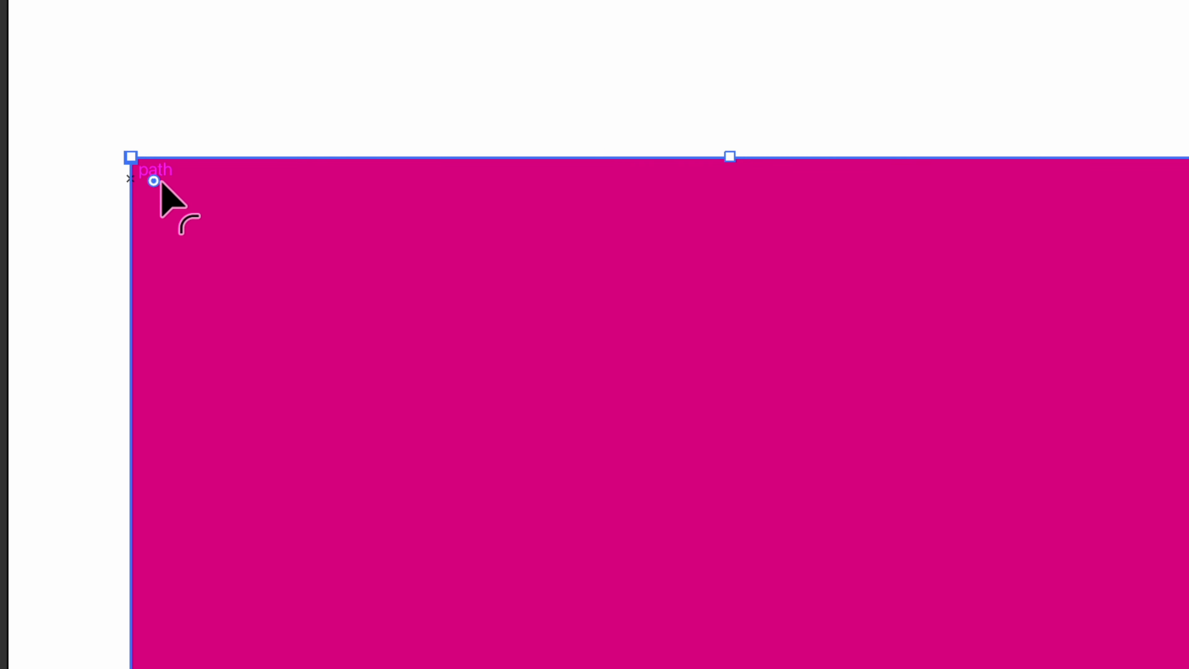
Step: Round the square's corners to about 34 pt, and further to the maximum radius so it forms a circle
{"action": "left_click_drag", "start_coordinate": [153, 180], "coordinate": [327, 311]}
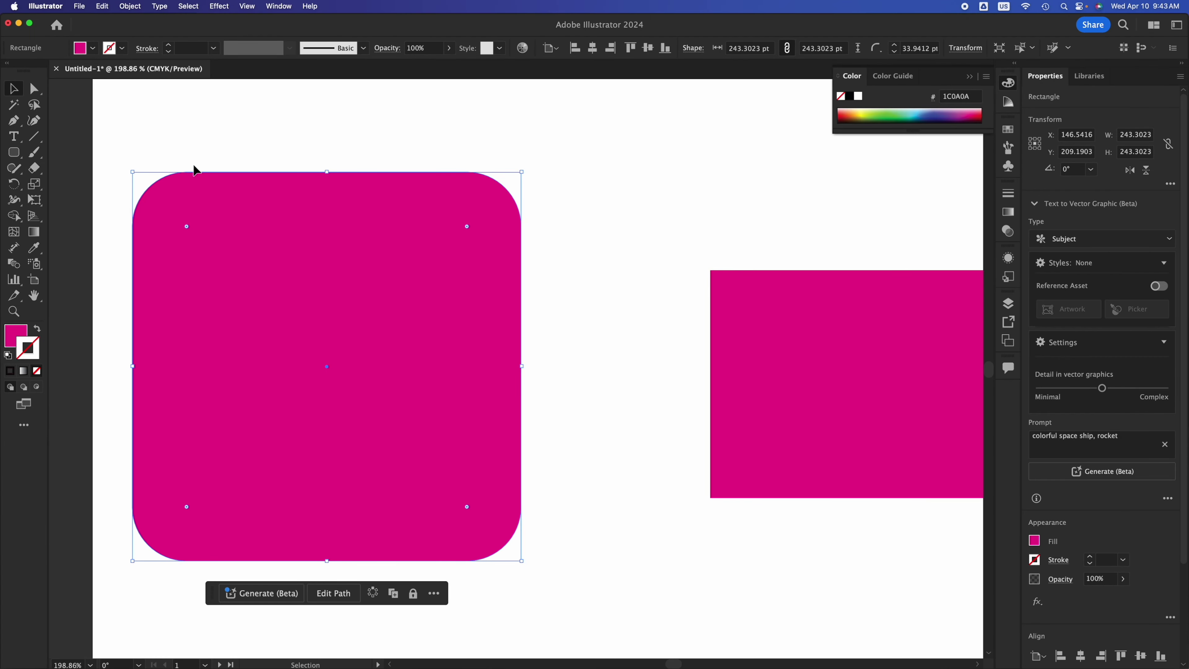
{"action": "left_click_drag", "start_coordinate": [187, 228], "coordinate": [402, 392]}
{"action": "left_click", "coordinate": [642, 305]}
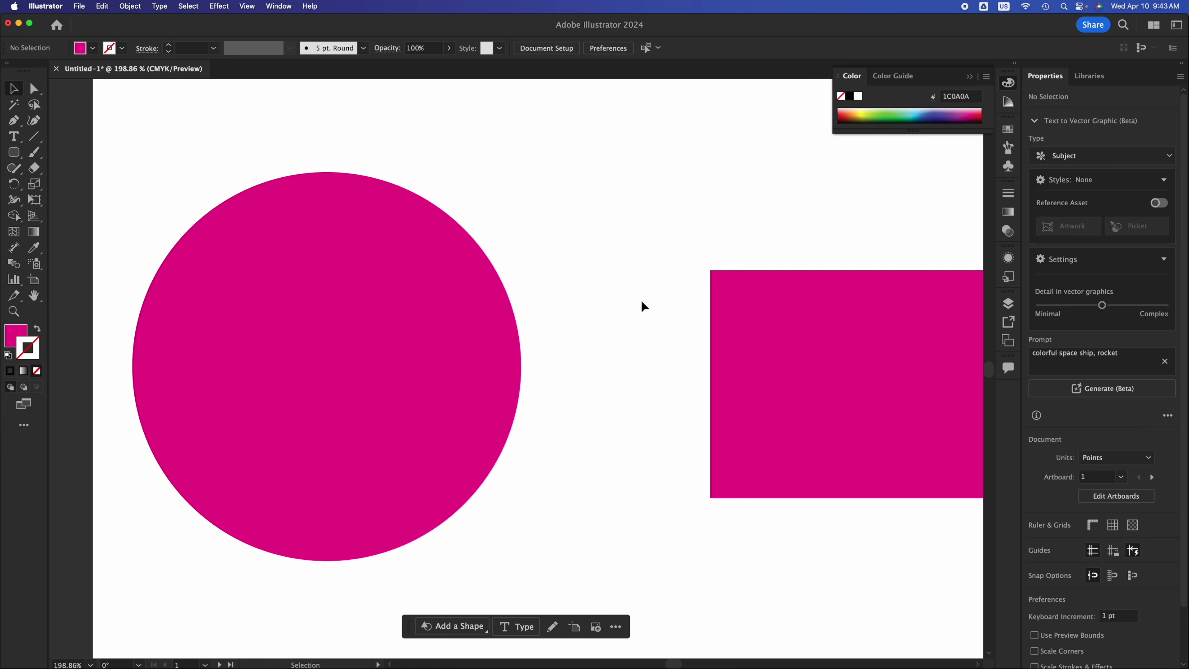
{"action": "left_click", "coordinate": [296, 293]}
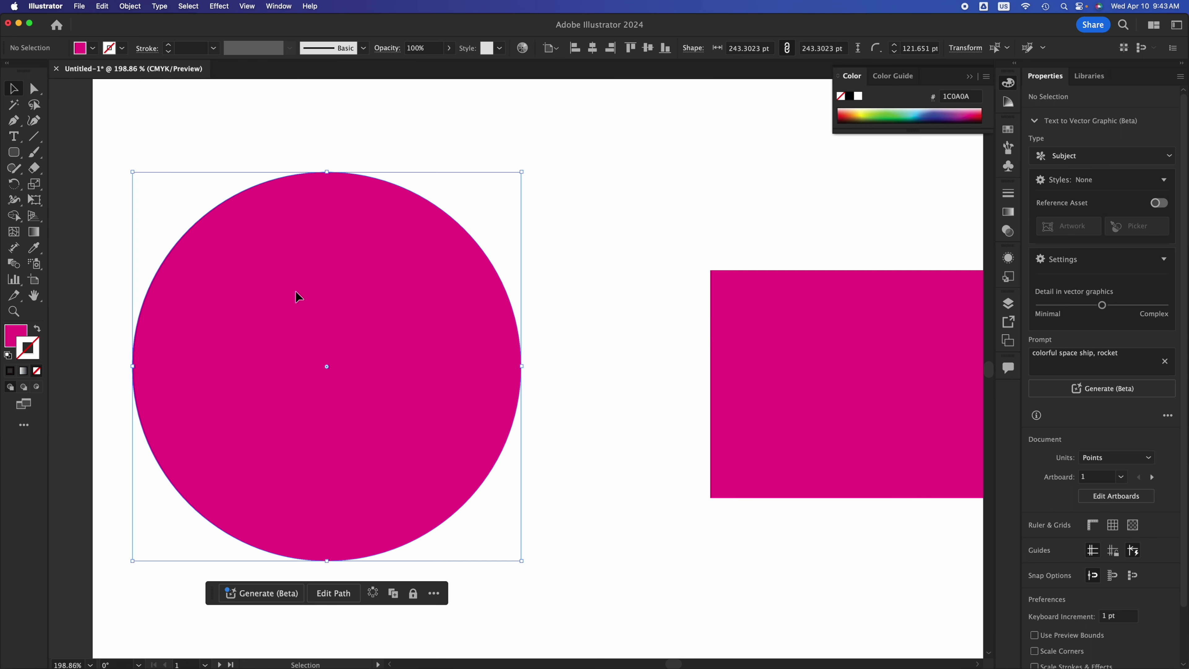
Step: Draw a perfect circle about 210 pt in diameter on the second artboard with the Ellipse tool
{"action": "left_click", "coordinate": [14, 154]}
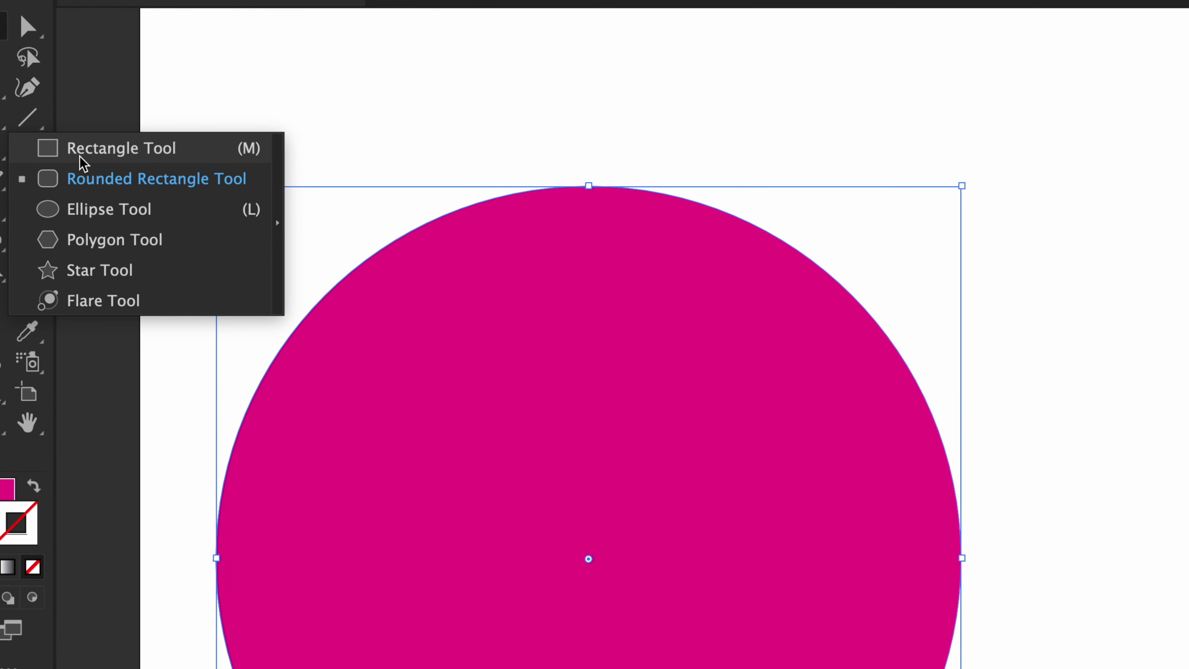
{"action": "left_click", "coordinate": [94, 185]}
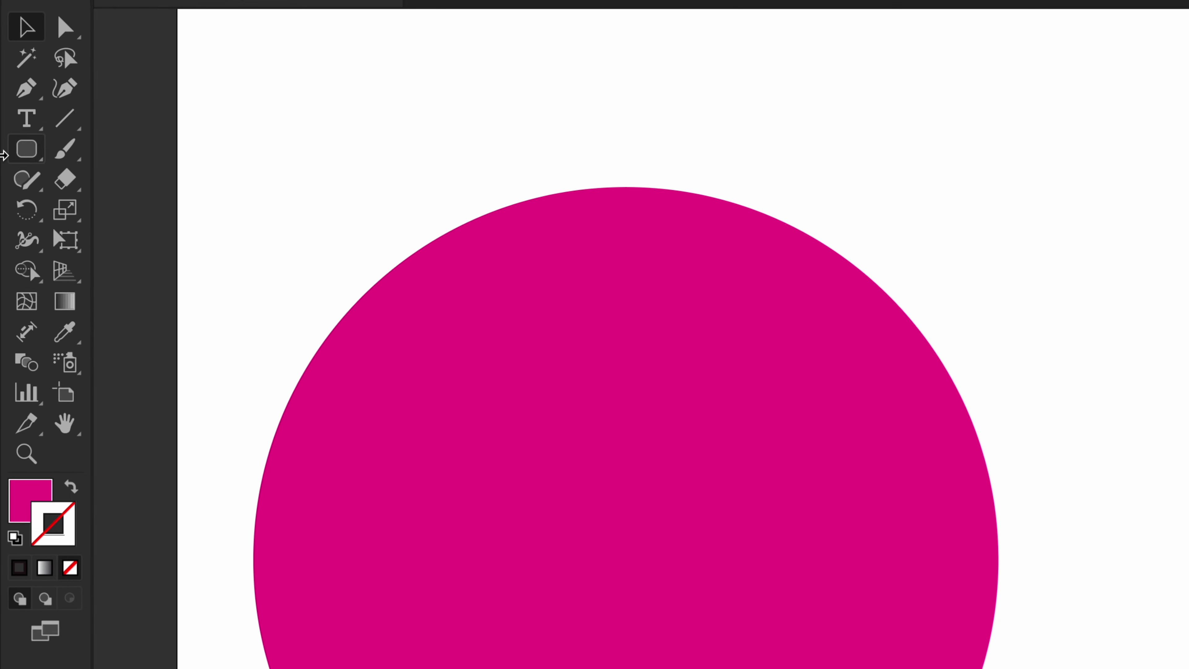
{"action": "left_click", "coordinate": [29, 151]}
{"action": "left_click_drag", "start_coordinate": [29, 151], "coordinate": [111, 212]}
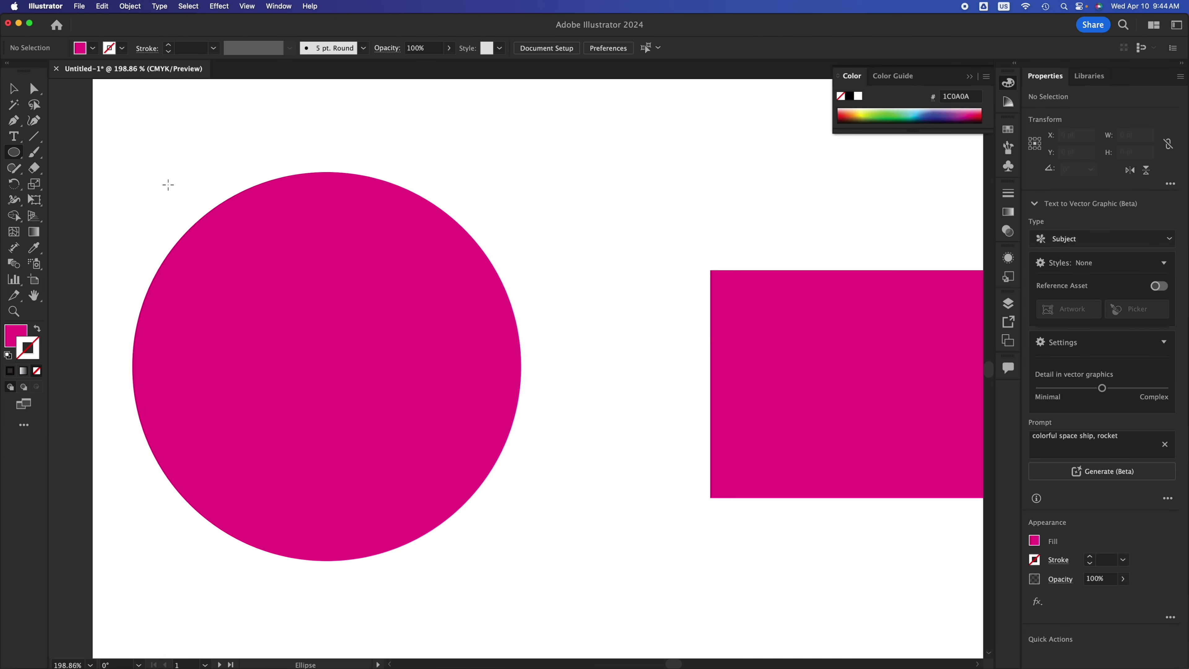
{"action": "scroll", "coordinate": [811, 411], "scroll_direction": "right", "scroll_amount": 4}
{"action": "scroll", "coordinate": [435, 293], "scroll_direction": "right", "scroll_amount": 20}
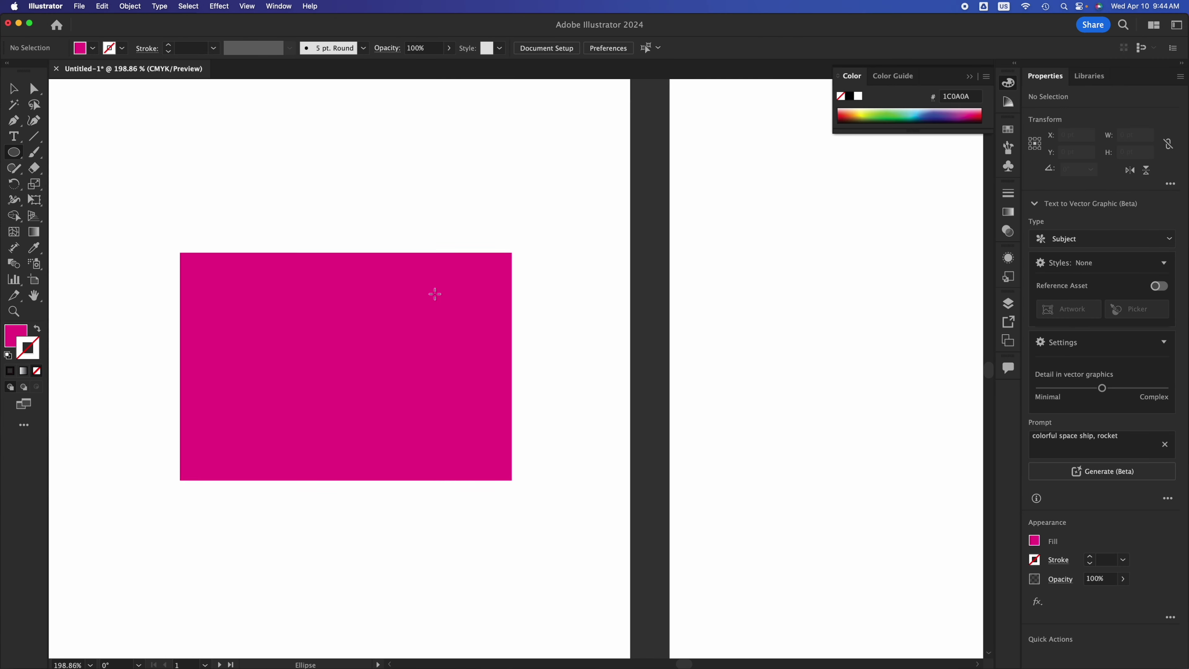
{"action": "scroll", "coordinate": [435, 293], "scroll_direction": "right", "scroll_amount": 2}
{"action": "mouse_move", "coordinate": [297, 231]}
{"action": "left_mouse_down"}
{"action": "mouse_move", "coordinate": [374, 309]}
{"action": "mouse_move", "coordinate": [635, 507]}
{"action": "left_mouse_up"}
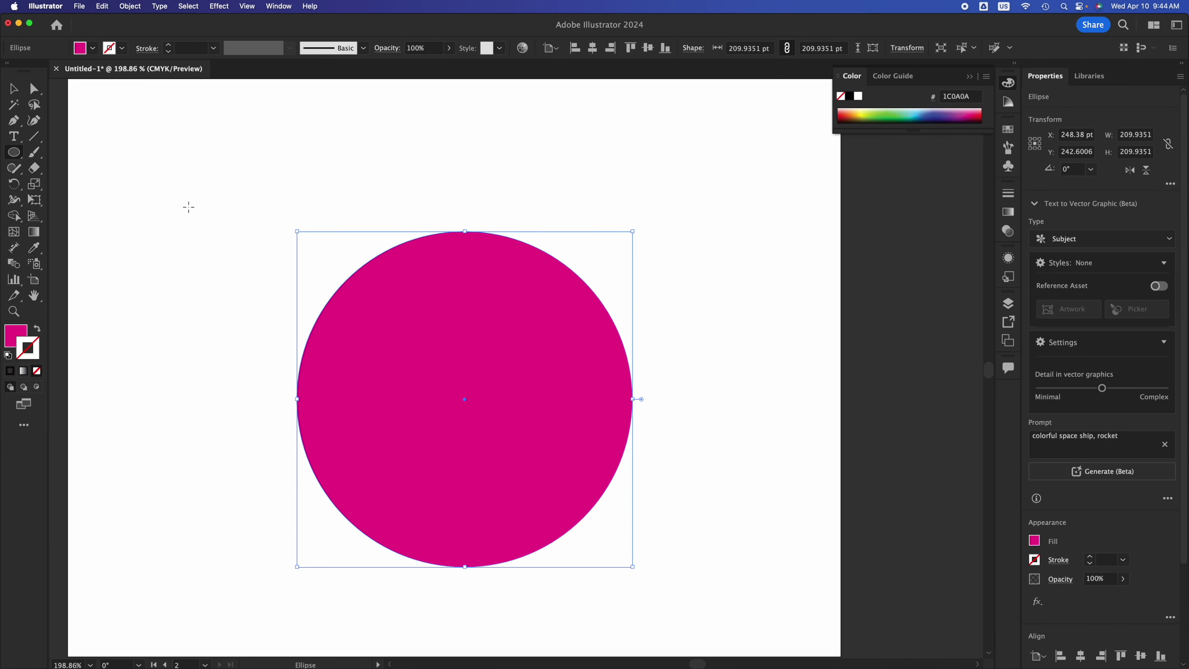
Step: Draw a tall narrow ellipse about 48 by 217 pt to the left of the circle, and select the circle
{"action": "mouse_move", "coordinate": [129, 139]}
{"action": "left_mouse_down"}
{"action": "mouse_move", "coordinate": [174, 193]}
{"action": "mouse_move", "coordinate": [222, 361]}
{"action": "mouse_move", "coordinate": [267, 422]}
{"action": "mouse_move", "coordinate": [337, 167]}
{"action": "mouse_move", "coordinate": [316, 311]}
{"action": "mouse_move", "coordinate": [330, 161]}
{"action": "mouse_move", "coordinate": [244, 263]}
{"action": "mouse_move", "coordinate": [206, 487]}
{"action": "left_mouse_up"}
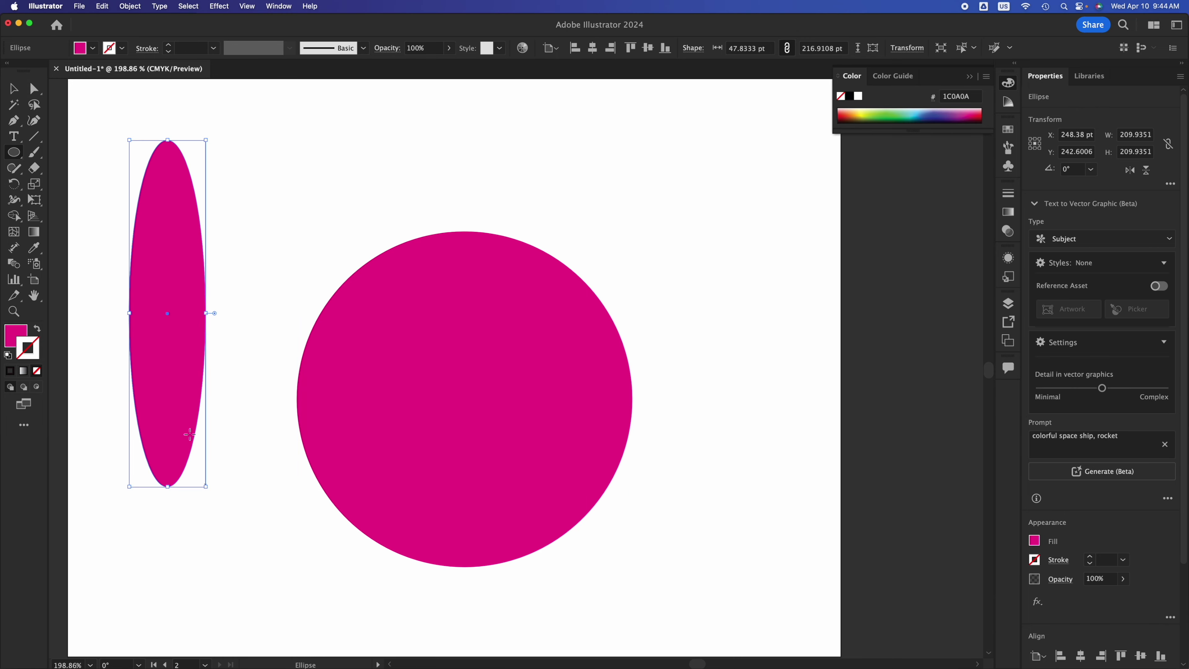
{"action": "left_click", "coordinate": [14, 93]}
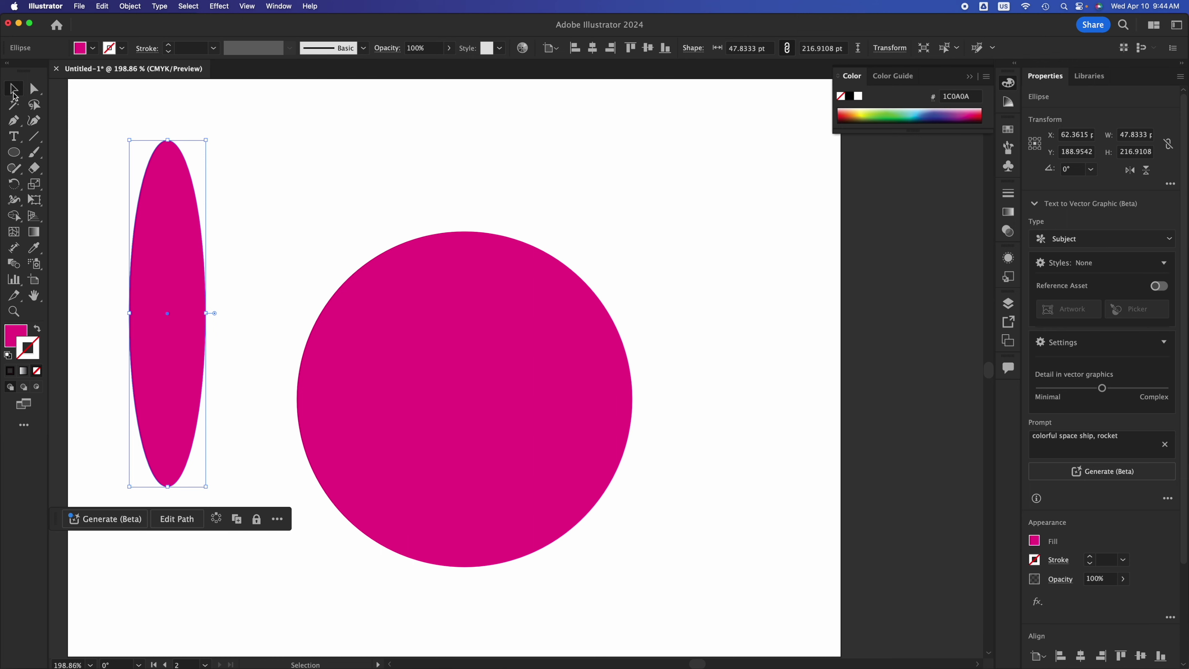
{"action": "left_click", "coordinate": [424, 387]}
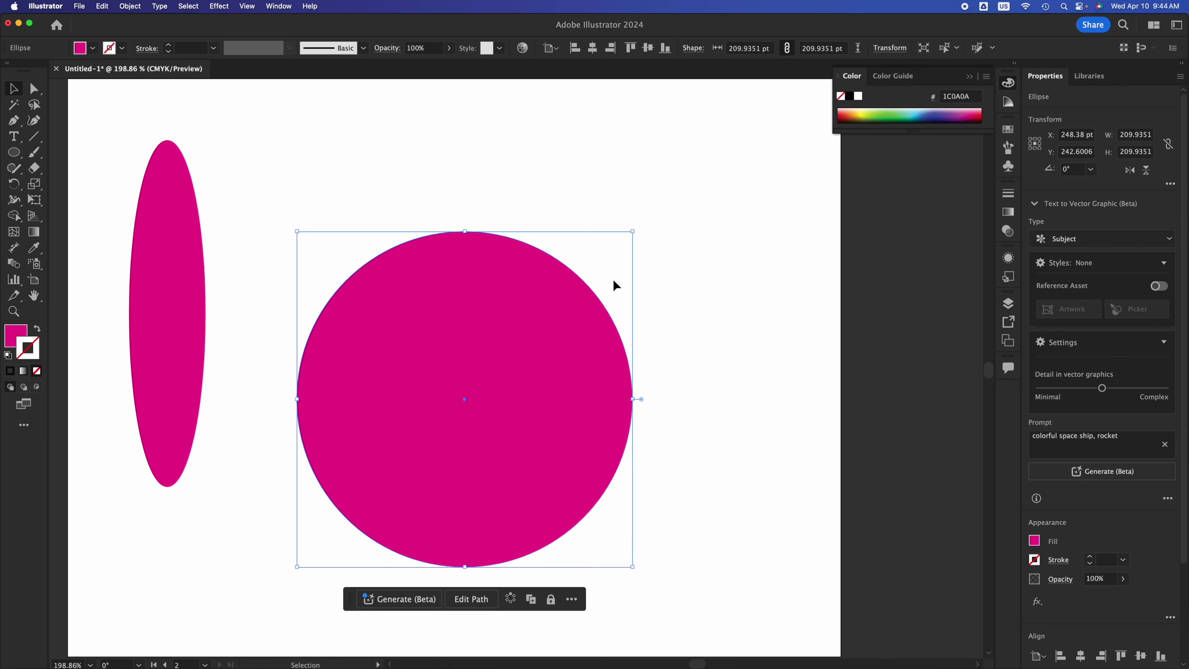
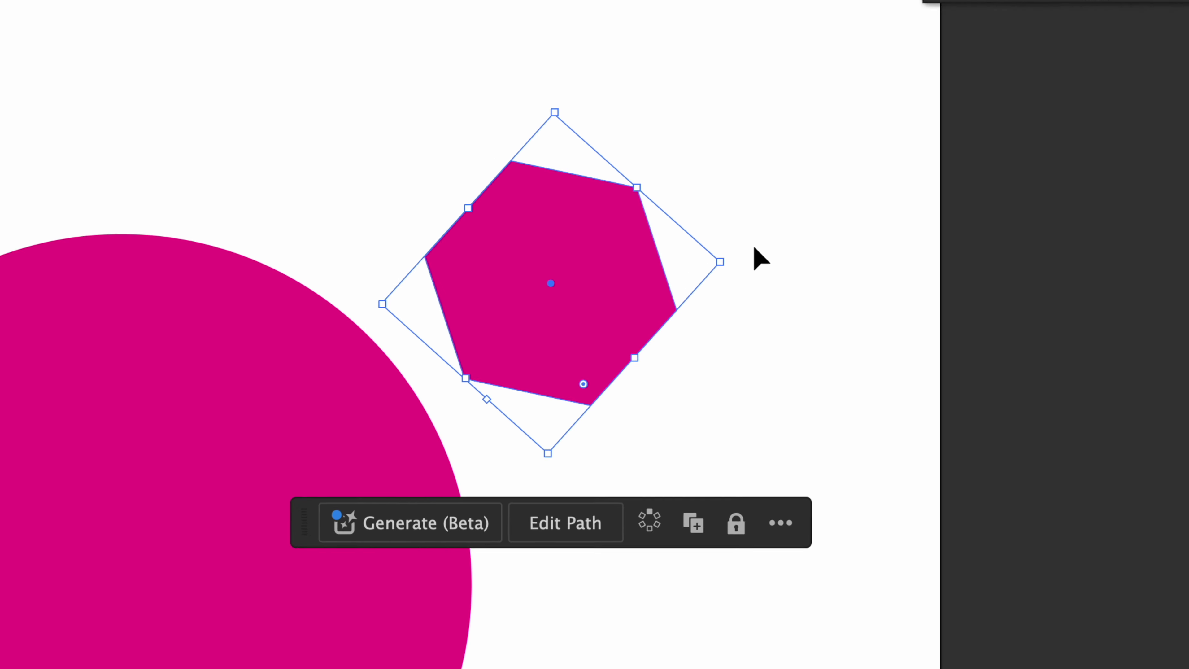
Step: Rotate the hexagon to 270° and move it between the narrow ellipse and the circle, near the artboard's upper edge
{"action": "left_click_drag", "start_coordinate": [730, 259], "coordinate": [597, 45]}
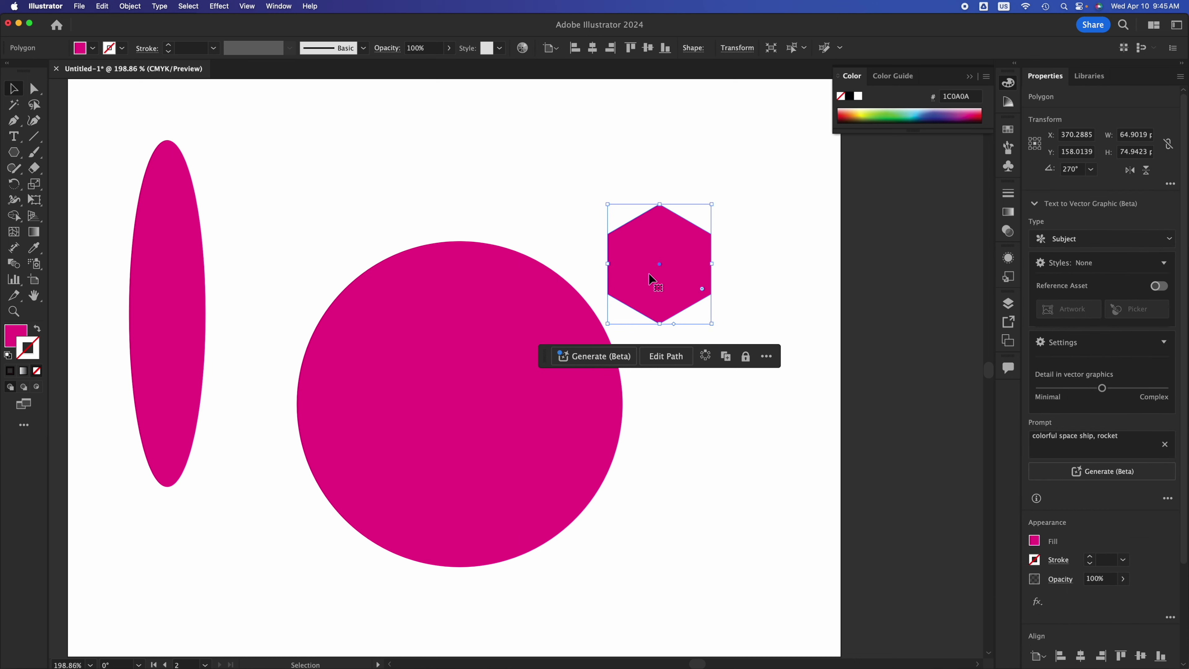
{"action": "left_click_drag", "start_coordinate": [648, 274], "coordinate": [297, 178]}
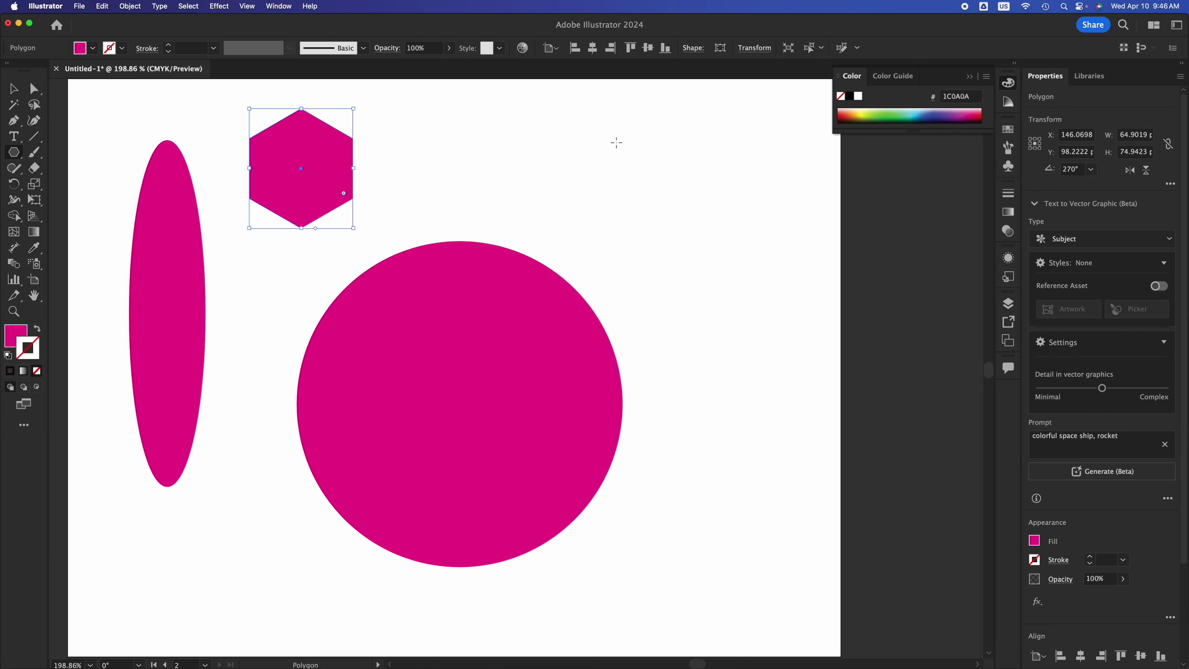
Step: Draw a many-sided polygon about 65 pt across above the large circle's right side, reducing it to a triangle before adding more sides
{"action": "left_click_drag", "start_coordinate": [614, 140], "coordinate": [641, 186]}
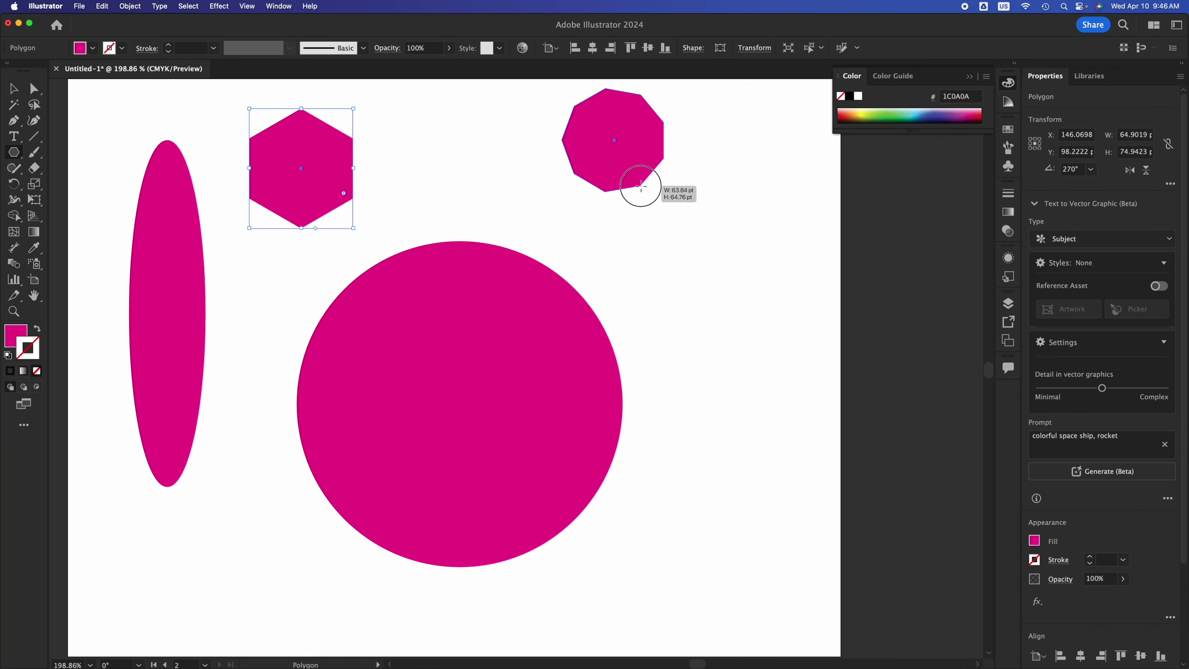
{"action": "left_click_drag", "start_coordinate": [641, 186], "coordinate": [641, 186]}
{"action": "key", "text": "Down"}
{"action": "key", "text": "Down"}
{"action": "key", "text": "Down"}
{"action": "key", "text": "Down"}
{"action": "key", "text": "Down"}
{"action": "key", "text": "Down"}
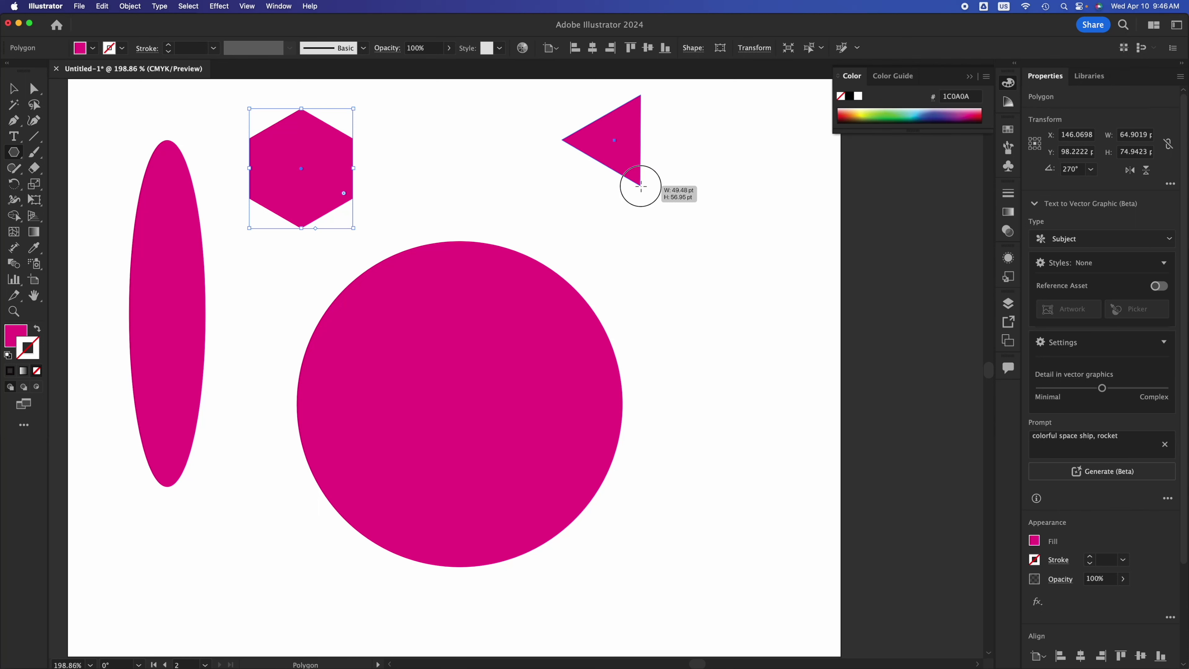
{"action": "key", "text": "Up"}
{"action": "left_click_drag", "start_coordinate": [641, 186], "coordinate": [641, 186]}
{"action": "key", "text": "Up"}
{"action": "key", "text": "Up"}
{"action": "key", "text": "Up"}
{"action": "key", "text": "Up"}
{"action": "key", "text": "Up"}
{"action": "key", "text": "Up"}
{"action": "key", "text": "Up"}
{"action": "key", "text": "Up"}
{"action": "key", "text": "Up"}
Step: Draw a second, smaller hexagon beside the rotated one, varying its number of sides up and down before ending at six
{"action": "left_click_drag", "start_coordinate": [422, 147], "coordinate": [438, 173]}
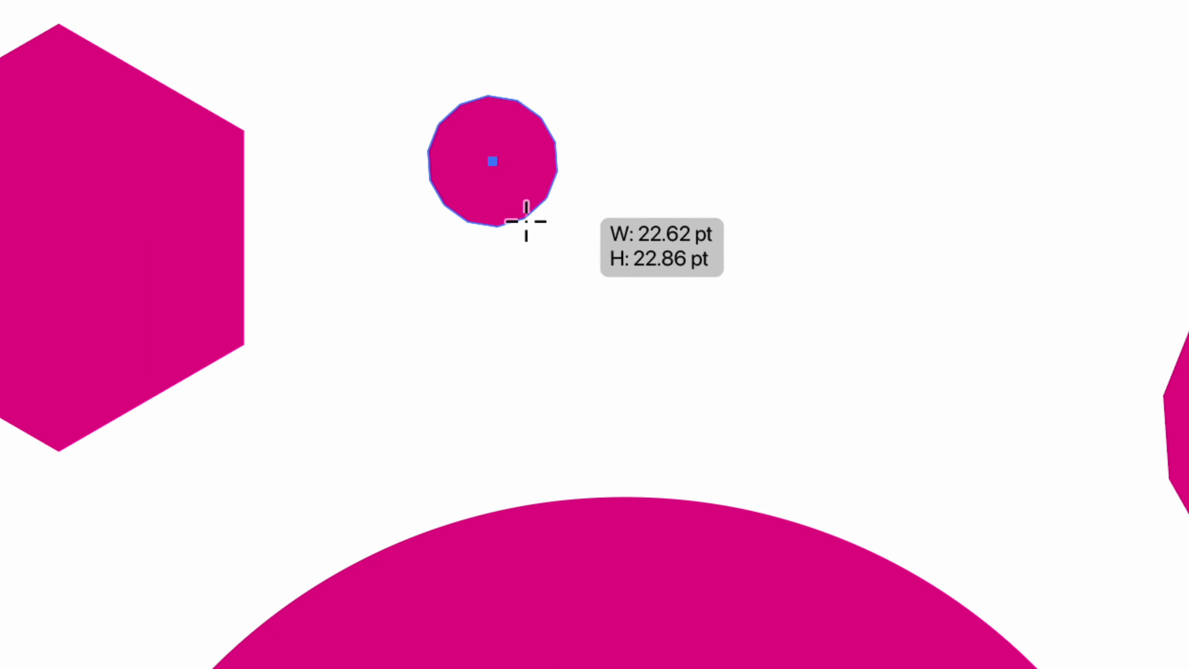
{"action": "mouse_move", "coordinate": [547, 254]}
{"action": "left_mouse_down"}
{"action": "mouse_move", "coordinate": [536, 239]}
{"action": "mouse_move", "coordinate": [587, 316]}
{"action": "mouse_move", "coordinate": [572, 297]}
{"action": "left_mouse_up"}
{"action": "key", "text": "Down"}
{"action": "key", "text": "Down"}
{"action": "key", "text": "Down"}
{"action": "key", "text": "Down"}
{"action": "key", "text": "Down"}
{"action": "key", "text": "Down"}
{"action": "key", "text": "Down"}
{"action": "key", "text": "Down"}
{"action": "key", "text": "Down"}
{"action": "key", "text": "Down"}
{"action": "key", "text": "Up"}
{"action": "key", "text": "Up"}
{"action": "key", "text": "Up"}
{"action": "key", "text": "Up"}
{"action": "key", "text": "Up"}
{"action": "key", "text": "Up"}
{"action": "key", "text": "Up"}
{"action": "key", "text": "Up"}
{"action": "key", "text": "Up"}
{"action": "key", "text": "Up"}
{"action": "key", "text": "Up"}
{"action": "key", "text": "Up"}
{"action": "key", "text": "Up"}
{"action": "key", "text": "Up"}
{"action": "key", "text": "Up"}
{"action": "key", "text": "Up"}
{"action": "key", "text": "Up"}
{"action": "key", "text": "Up"}
{"action": "key", "text": "Up"}
{"action": "key", "text": "Up"}
{"action": "key", "text": "Up"}
{"action": "key", "text": "Up"}
{"action": "key", "text": "Up"}
{"action": "key", "text": "Down"}
{"action": "key", "text": "Down"}
{"action": "key", "text": "Down"}
{"action": "key", "text": "Down"}
{"action": "key", "text": "Down"}
{"action": "key", "text": "Down"}
{"action": "key", "text": "Down"}
{"action": "key", "text": "Down"}
{"action": "key", "text": "Down"}
{"action": "key", "text": "Down"}
{"action": "key", "text": "Down"}
{"action": "key", "text": "Down"}
{"action": "key", "text": "Down"}
{"action": "key", "text": "Down"}
{"action": "key", "text": "Down"}
{"action": "key", "text": "Down"}
{"action": "key", "text": "Down"}
{"action": "key", "text": "Down"}
{"action": "key", "text": "Down"}
{"action": "key", "text": "Down"}
{"action": "key", "text": "Down"}
{"action": "key", "text": "Down"}
{"action": "key", "text": "Down"}
{"action": "key", "text": "Up"}
{"action": "key", "text": "Up"}
{"action": "key", "text": "Up"}
Step: Draw a nine-sided polygon about 21 pt across beside the small hexagon, dropping it to three sides before adding six
{"action": "left_click_drag", "start_coordinate": [707, 207], "coordinate": [709, 268]}
{"action": "key", "text": "Down"}
{"action": "key", "text": "Down"}
{"action": "key", "text": "Down"}
{"action": "key", "text": "Up"}
{"action": "key", "text": "Up"}
{"action": "key", "text": "Up"}
{"action": "key", "text": "Up"}
{"action": "key", "text": "Up"}
{"action": "key", "text": "Up"}
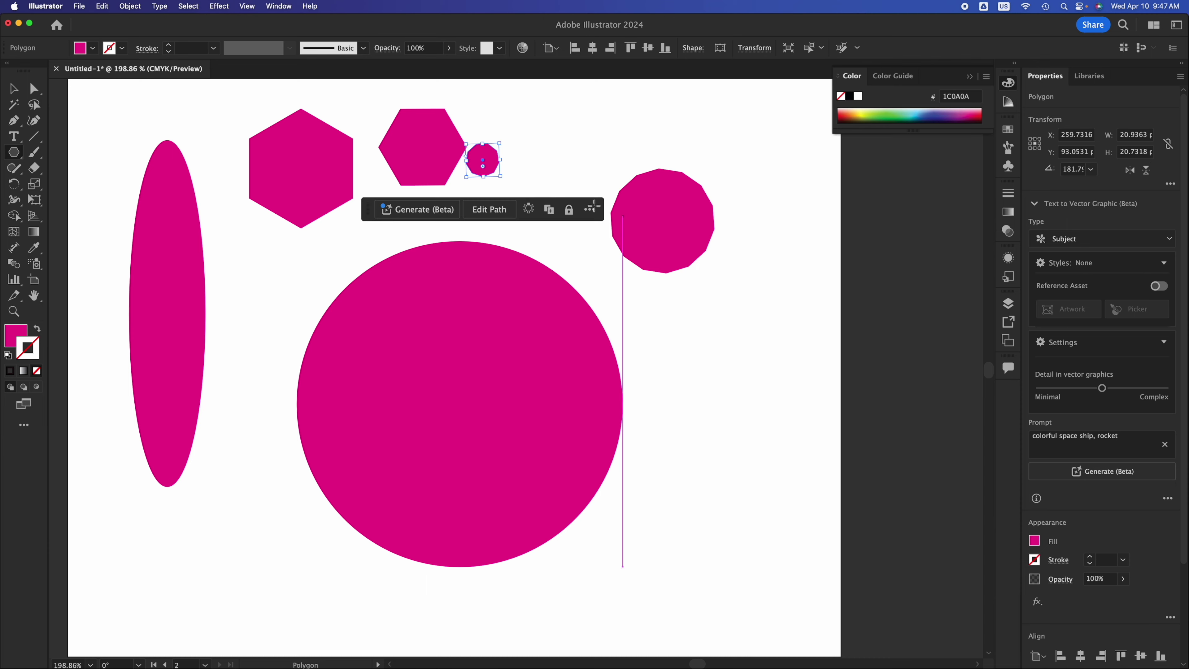
Step: Enlarge the nine-sided polygon to about 76 by 75 pt, move it up between its neighbours, and deselect it
{"action": "key", "text": "v"}
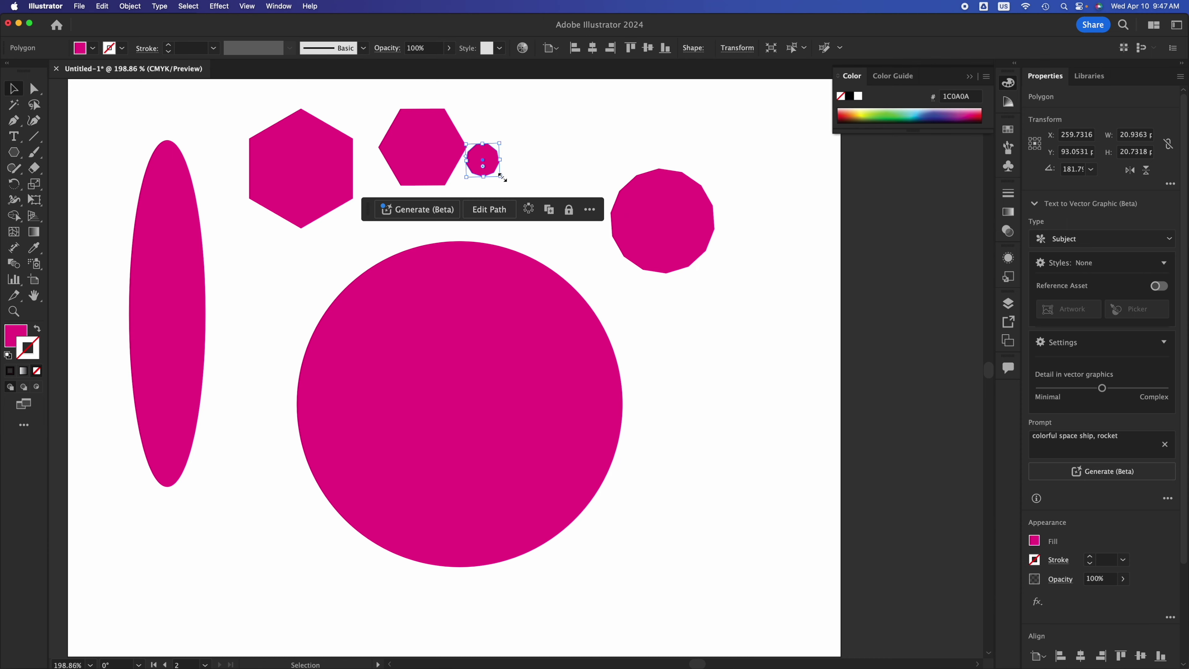
{"action": "left_click_drag", "start_coordinate": [503, 177], "coordinate": [591, 260]}
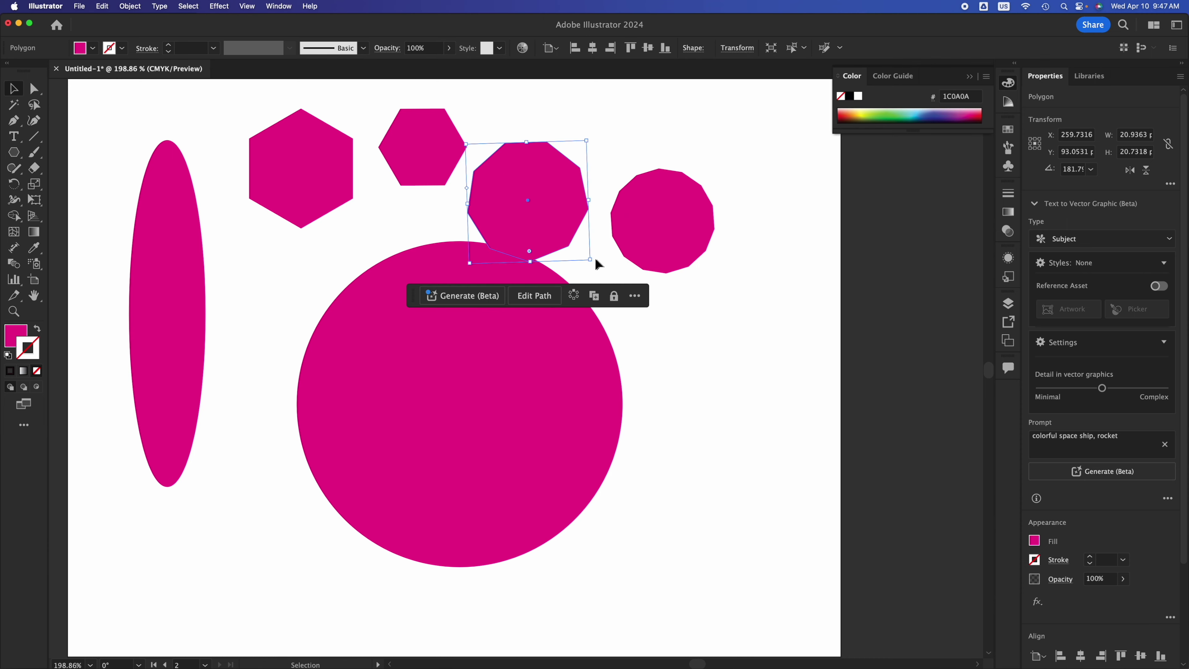
{"action": "left_click_drag", "start_coordinate": [535, 211], "coordinate": [545, 186]}
{"action": "scroll", "coordinate": [545, 186], "scroll_direction": "up", "scroll_amount": 2}
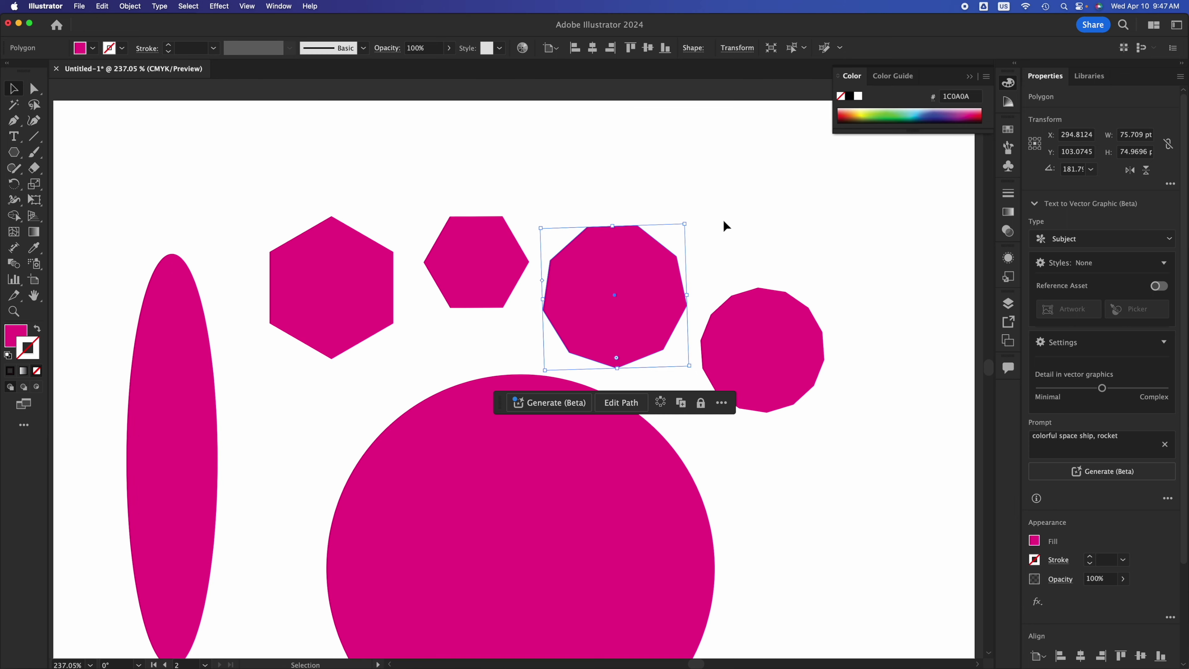
{"action": "left_click", "coordinate": [752, 263]}
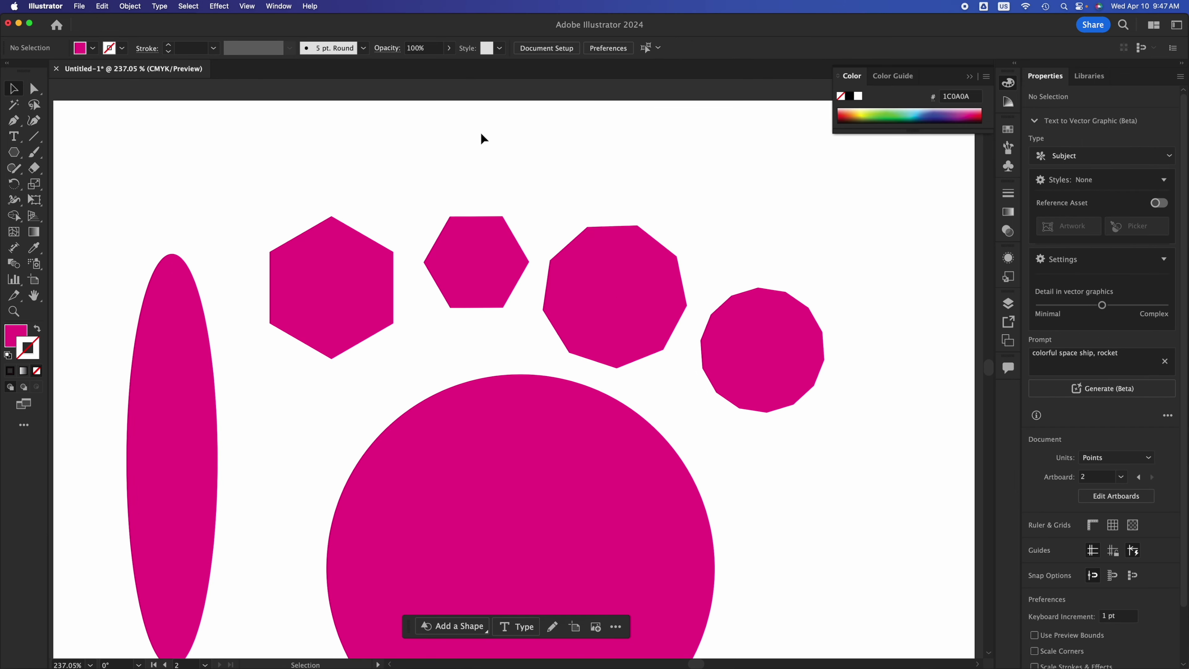
Step: Pan the view between the two artboards with the temporary Hand tool and return to the row of polygons
{"action": "key", "text": "space"}
{"action": "left_click_drag", "start_coordinate": [700, 255], "coordinate": [583, 99]}
{"action": "left_click_drag", "start_coordinate": [321, 205], "coordinate": [647, 217]}
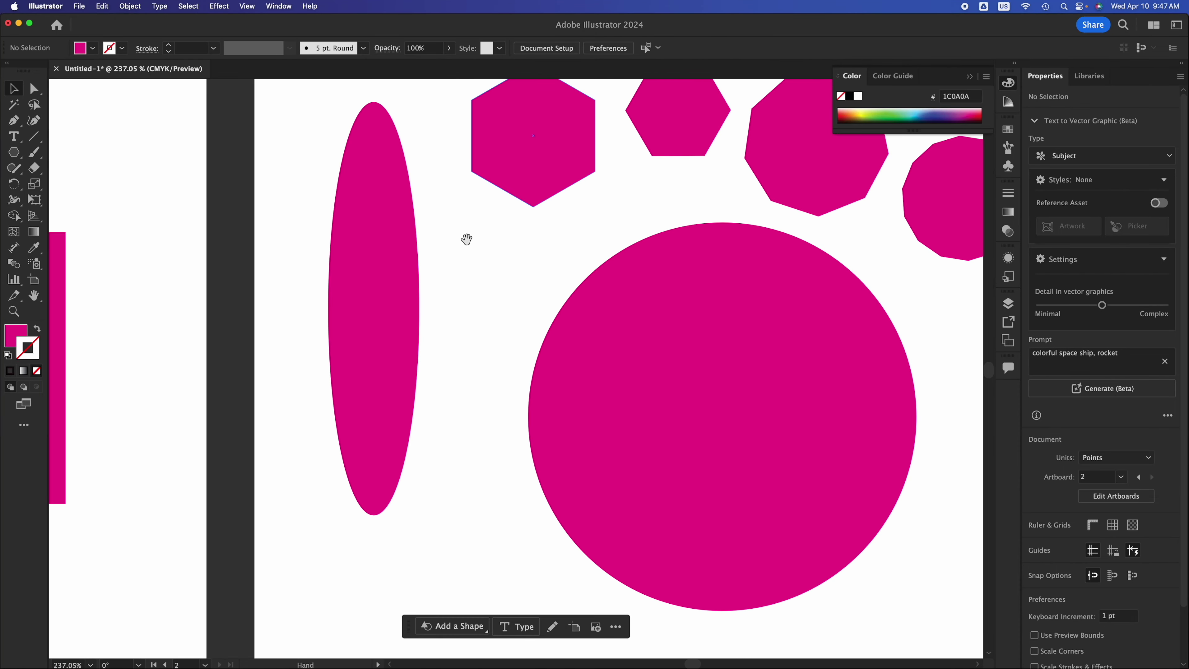
{"action": "left_click_drag", "start_coordinate": [472, 239], "coordinate": [605, 242]}
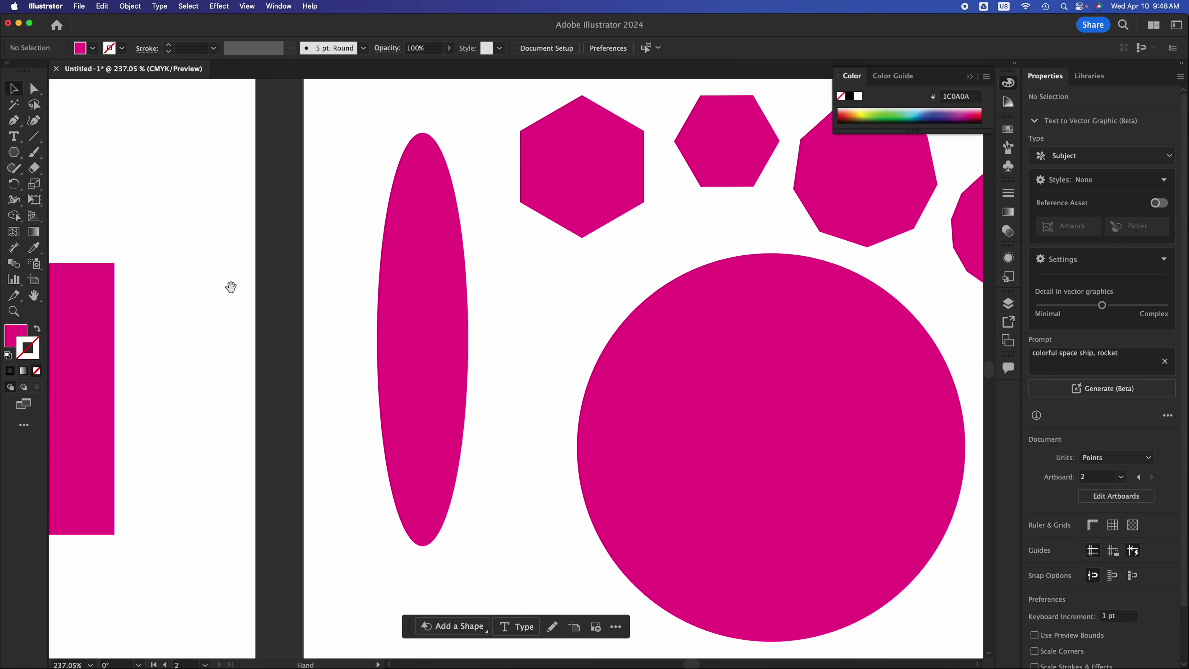
{"action": "left_click_drag", "start_coordinate": [533, 301], "coordinate": [127, 284]}
{"action": "mouse_move", "coordinate": [236, 213]}
{"action": "left_mouse_down"}
{"action": "mouse_move", "coordinate": [412, 411]}
{"action": "mouse_move", "coordinate": [445, 293]}
{"action": "left_mouse_up"}
{"action": "key", "text": "v"}
{"action": "scroll", "coordinate": [663, 213], "scroll_direction": "up", "scroll_amount": 5}
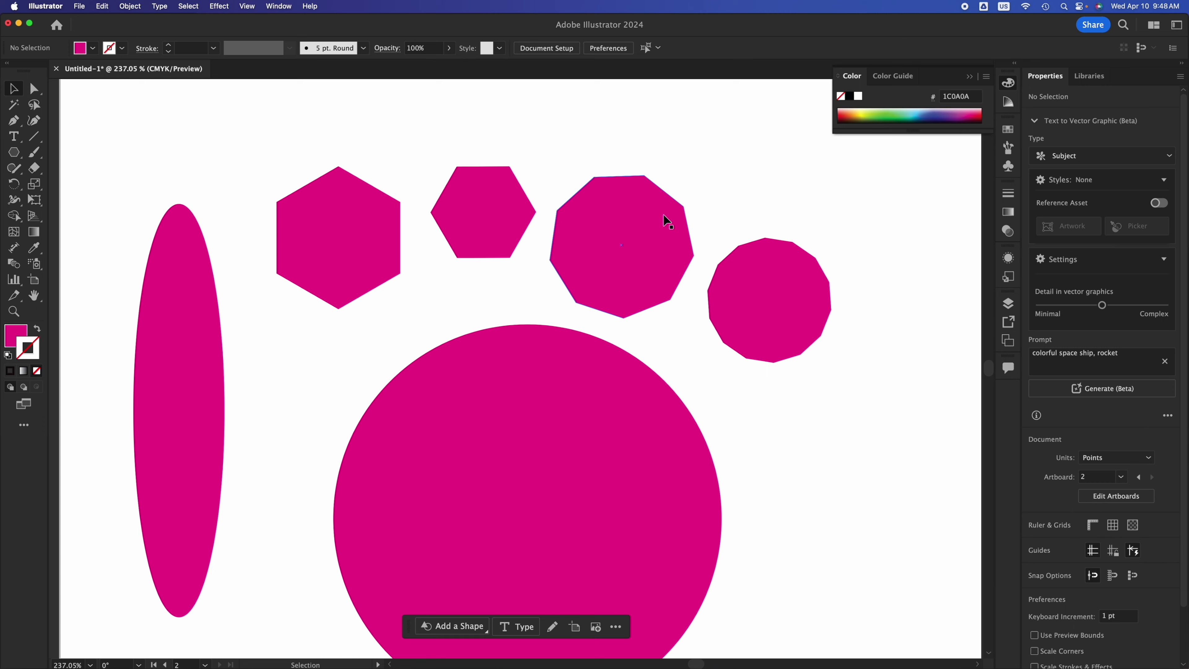
Step: Zoom in and out around the nine-sided polygon to inspect the shapes up close and both artboards from afar
{"action": "scroll", "coordinate": [663, 213], "scroll_direction": "down", "scroll_amount": 3}
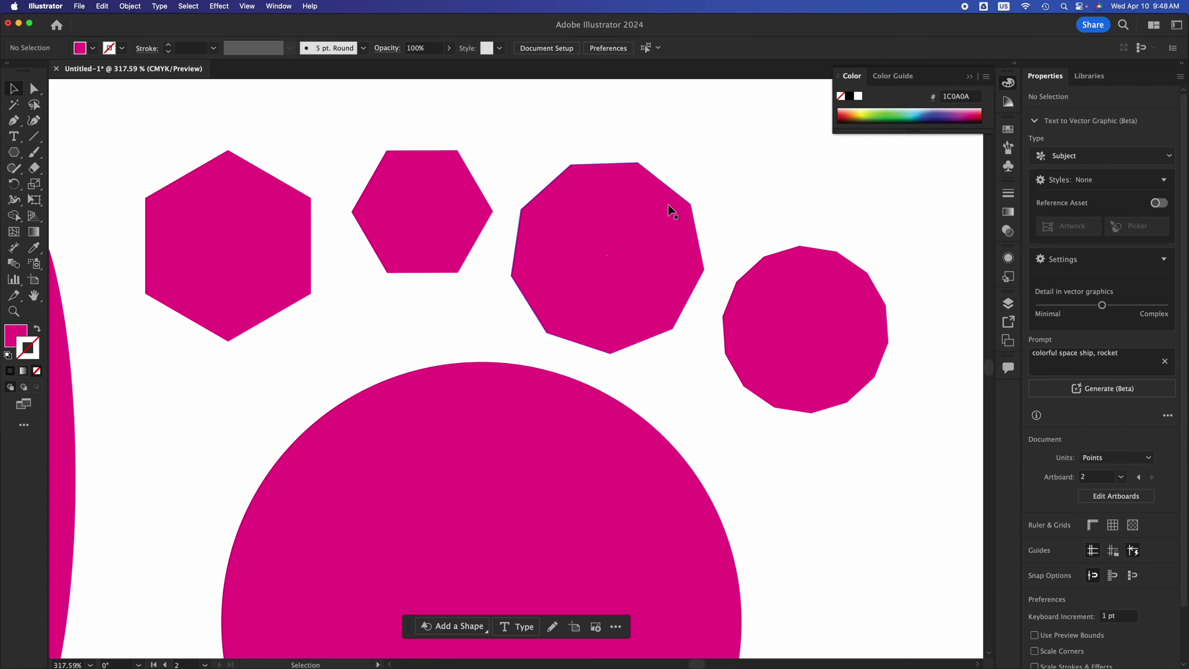
{"action": "key", "text": "super+equal"}
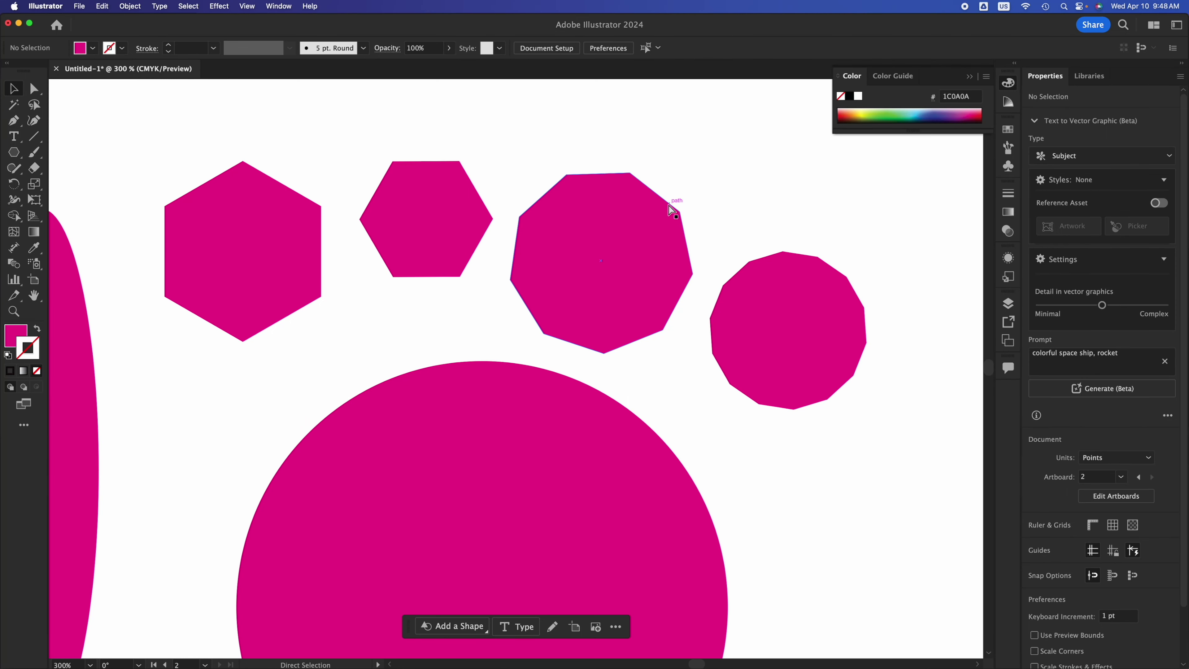
{"action": "scroll", "coordinate": [669, 206], "scroll_direction": "up", "scroll_amount": 3}
{"action": "scroll", "coordinate": [669, 205], "scroll_direction": "down", "scroll_amount": 4}
{"action": "scroll", "coordinate": [669, 206], "scroll_direction": "up", "scroll_amount": 1}
{"action": "key", "text": "super+minus"}
{"action": "scroll", "coordinate": [668, 204], "scroll_direction": "up", "scroll_amount": 3}
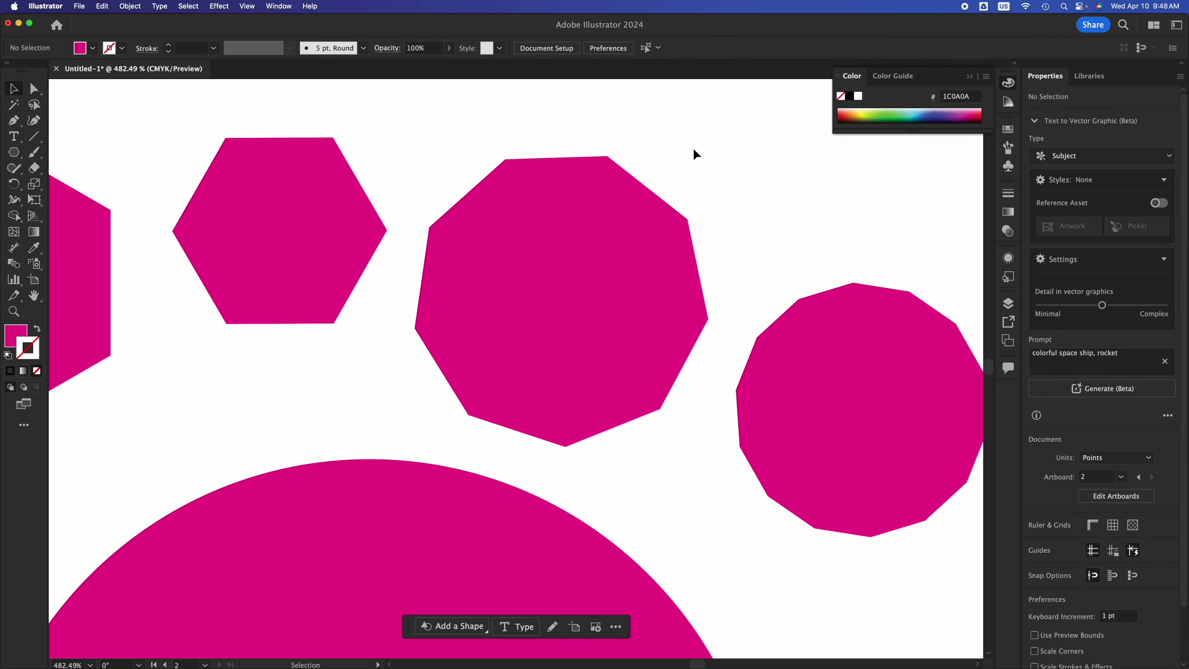
{"action": "scroll", "coordinate": [693, 150], "scroll_direction": "down", "scroll_amount": 4}
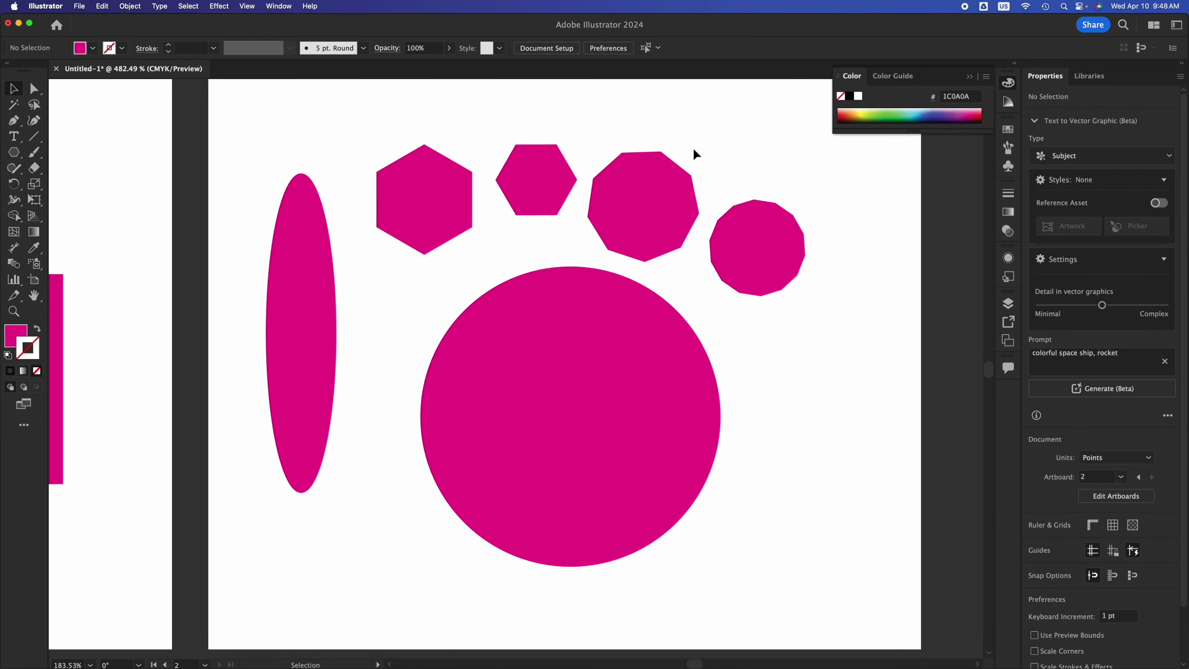
{"action": "scroll", "coordinate": [693, 150], "scroll_direction": "down", "scroll_amount": 3}
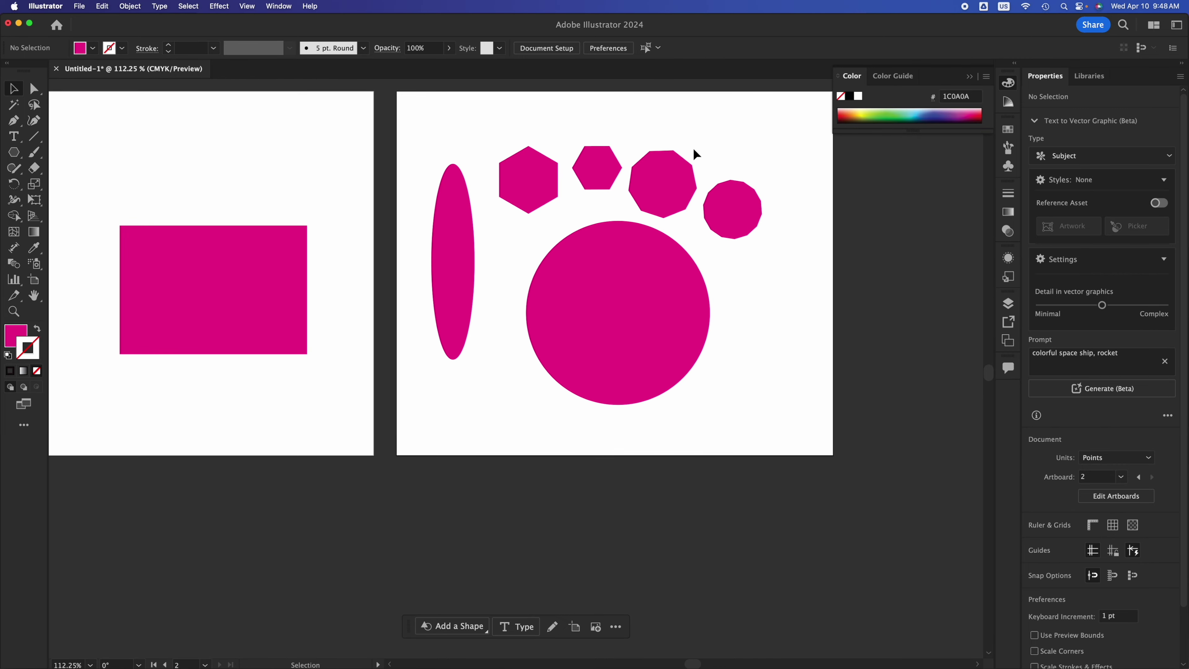
{"action": "scroll", "coordinate": [693, 150], "scroll_direction": "up", "scroll_amount": 2}
{"action": "scroll", "coordinate": [693, 150], "scroll_direction": "up", "scroll_amount": 6}
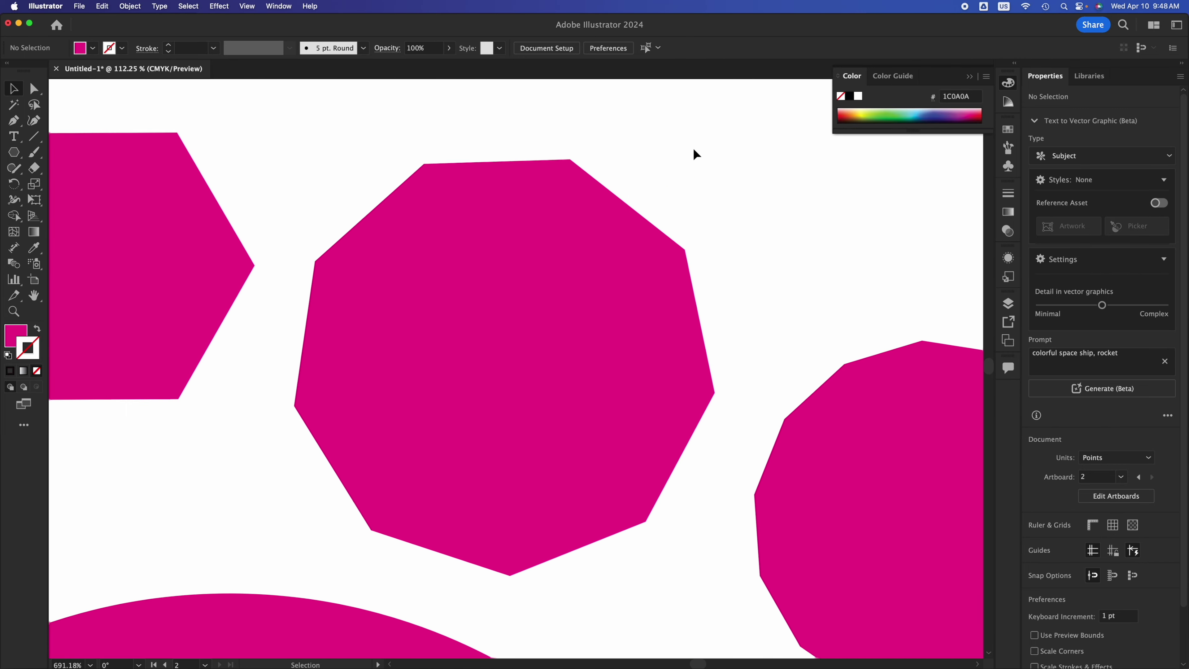
{"action": "scroll", "coordinate": [694, 150], "scroll_direction": "down", "scroll_amount": 1}
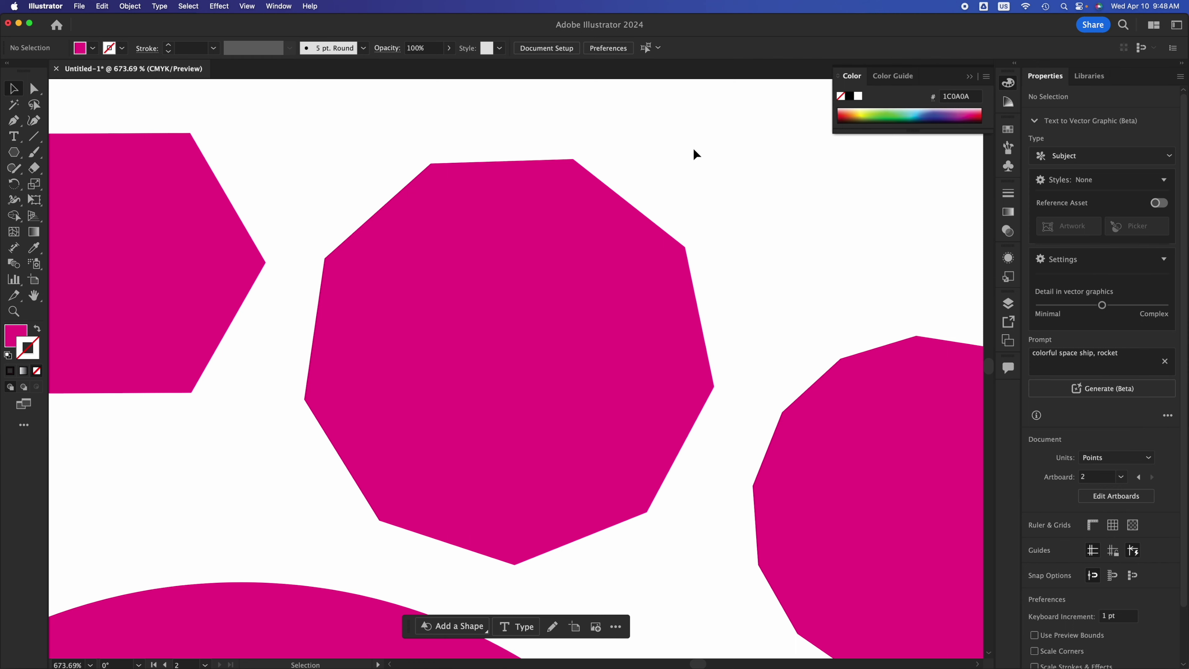
Step: Pan temporarily between the hexagons and the nine-sided polygon at high magnification
{"action": "key", "text": "space"}
{"action": "left_click_drag", "start_coordinate": [321, 320], "coordinate": [685, 266]}
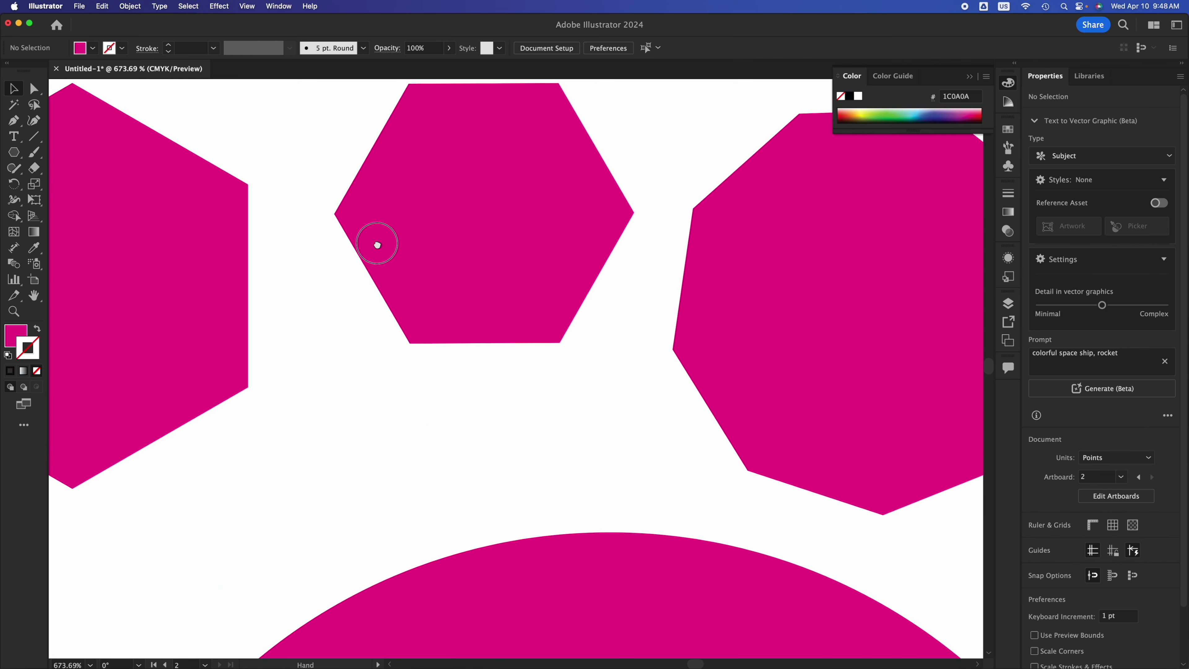
{"action": "left_click_drag", "start_coordinate": [377, 242], "coordinate": [675, 383]}
{"action": "left_click_drag", "start_coordinate": [757, 311], "coordinate": [276, 252]}
{"action": "left_click_drag", "start_coordinate": [737, 438], "coordinate": [489, 304]}
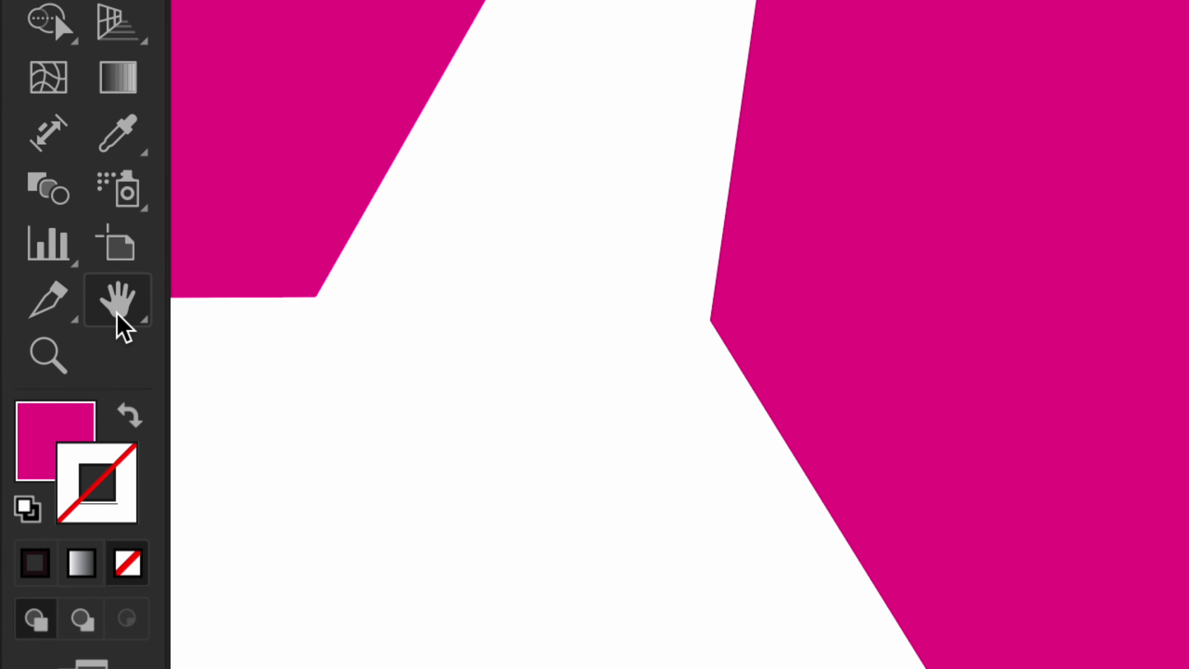
Step: Activate the Hand tool, pan across the enlarged shapes, and zoom out until the whole group of shapes is in view
{"action": "left_click", "coordinate": [120, 321]}
{"action": "left_click_drag", "start_coordinate": [796, 257], "coordinate": [438, 199]}
{"action": "left_click_drag", "start_coordinate": [880, 218], "coordinate": [583, 258]}
{"action": "scroll", "coordinate": [659, 245], "scroll_direction": "down", "scroll_amount": 5}
{"action": "left_click_drag", "start_coordinate": [492, 390], "coordinate": [839, 106]}
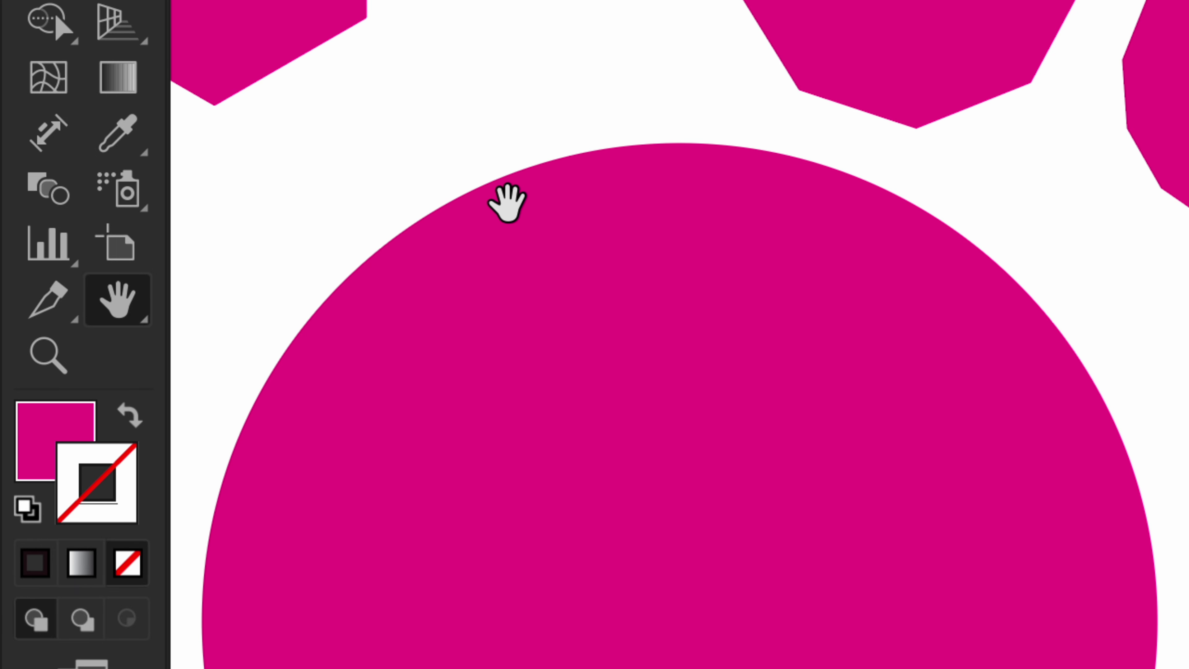
{"action": "scroll", "coordinate": [485, 274], "scroll_direction": "up", "scroll_amount": 2}
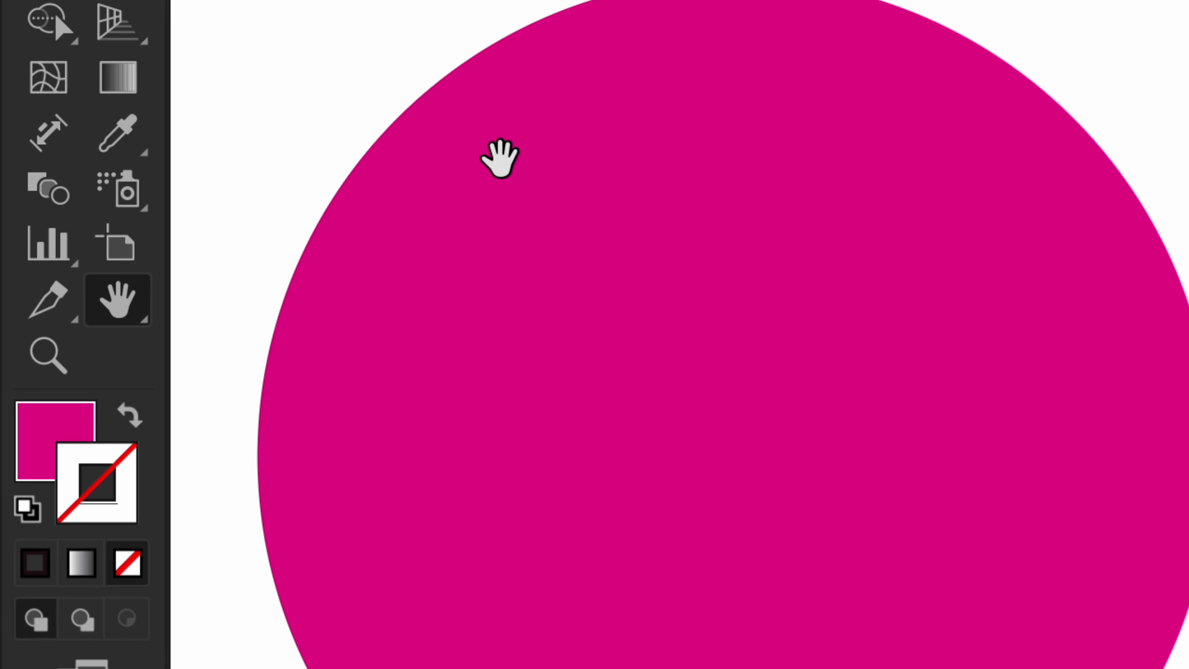
{"action": "scroll", "coordinate": [500, 159], "scroll_direction": "down", "scroll_amount": 4}
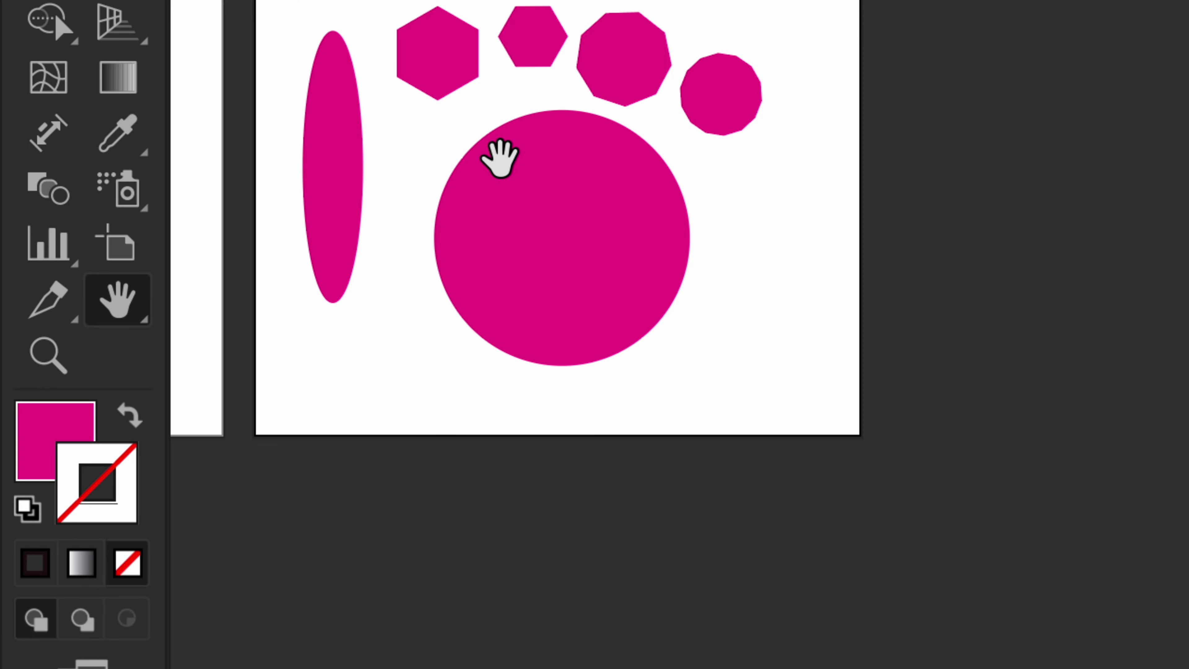
Step: Switch from the Polygon tool to the Star tool within the shape tool group
{"action": "left_click", "coordinate": [18, 157]}
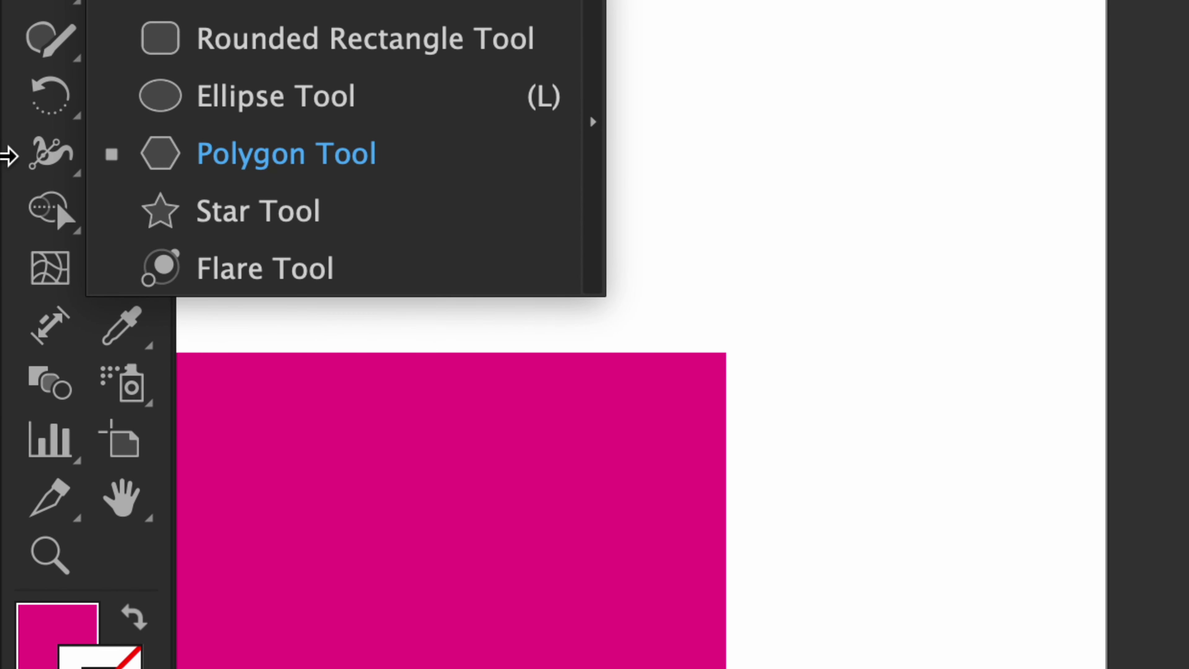
{"action": "key", "text": "m"}
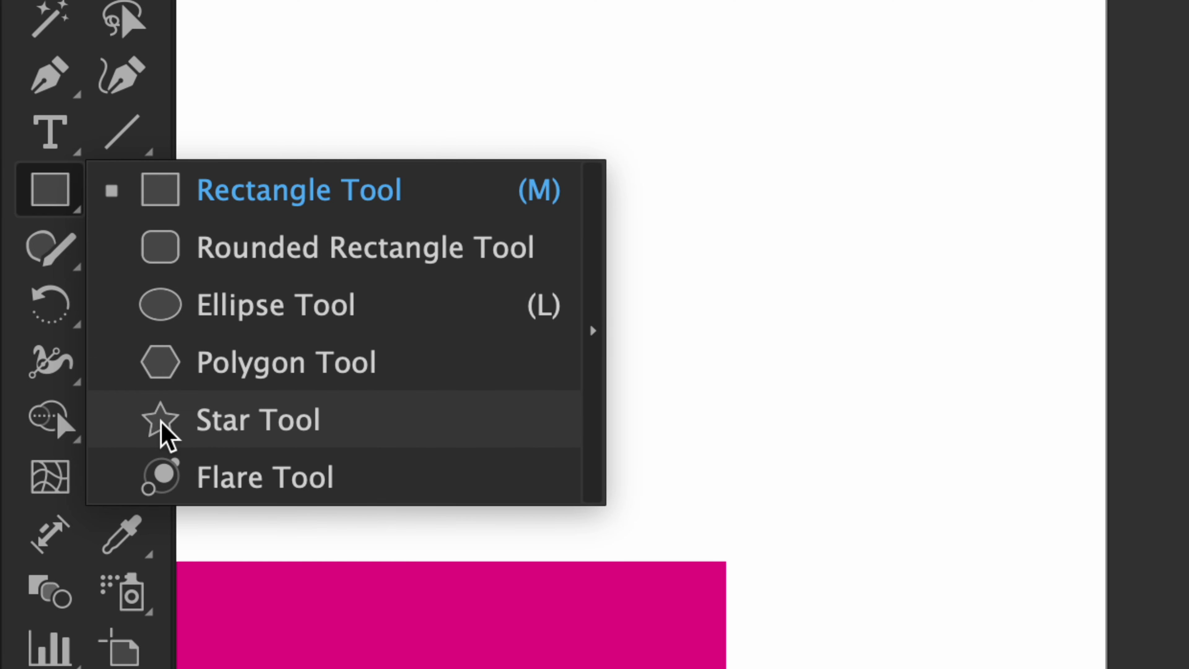
{"action": "left_click", "coordinate": [224, 420]}
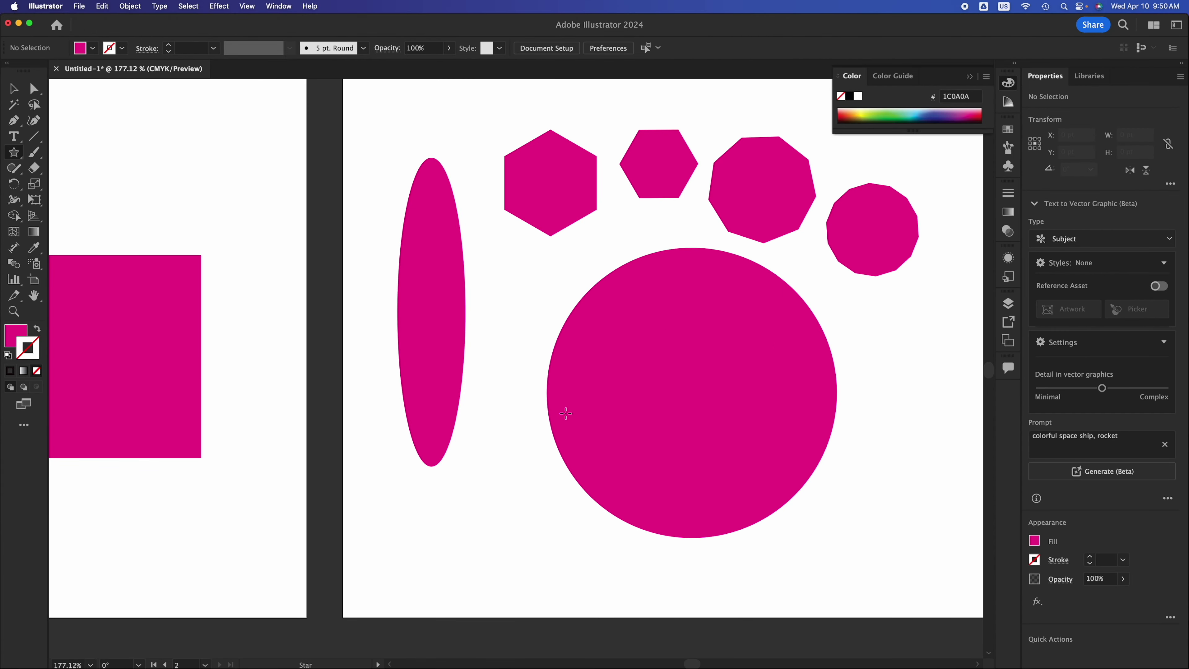
Step: Delete the circle and the rectangle from the first artboard
{"action": "scroll", "coordinate": [404, 449], "scroll_direction": "left", "scroll_amount": 15}
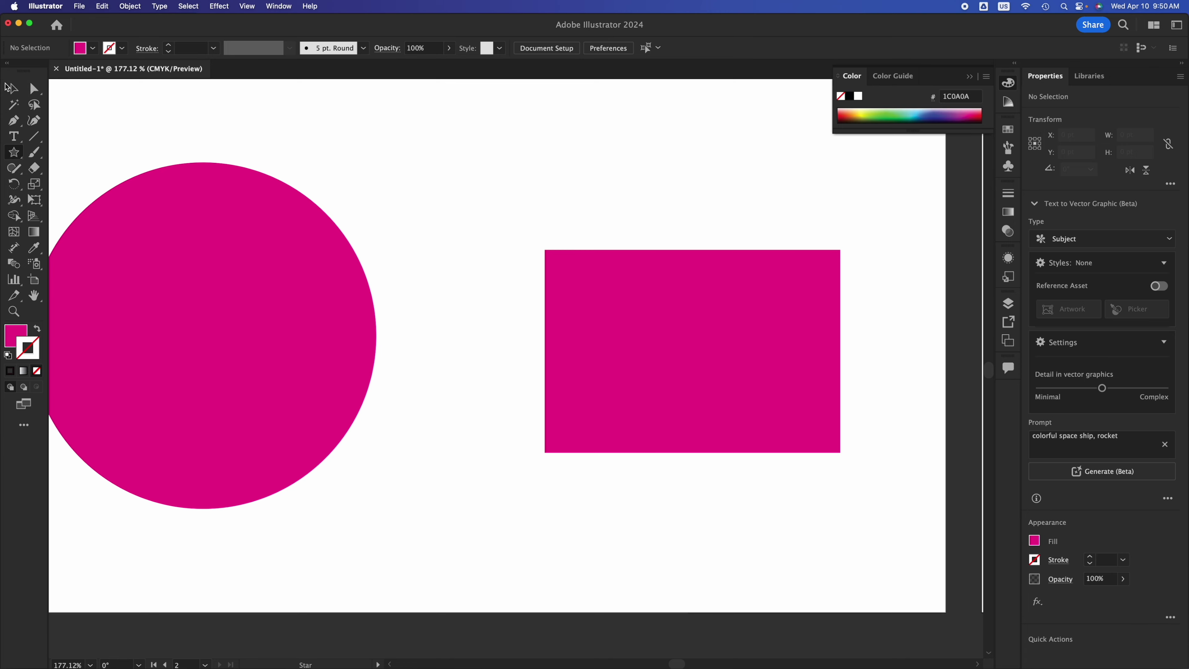
{"action": "key", "text": "v"}
{"action": "left_click_drag", "start_coordinate": [170, 127], "coordinate": [680, 422]}
{"action": "key", "text": "Delete"}
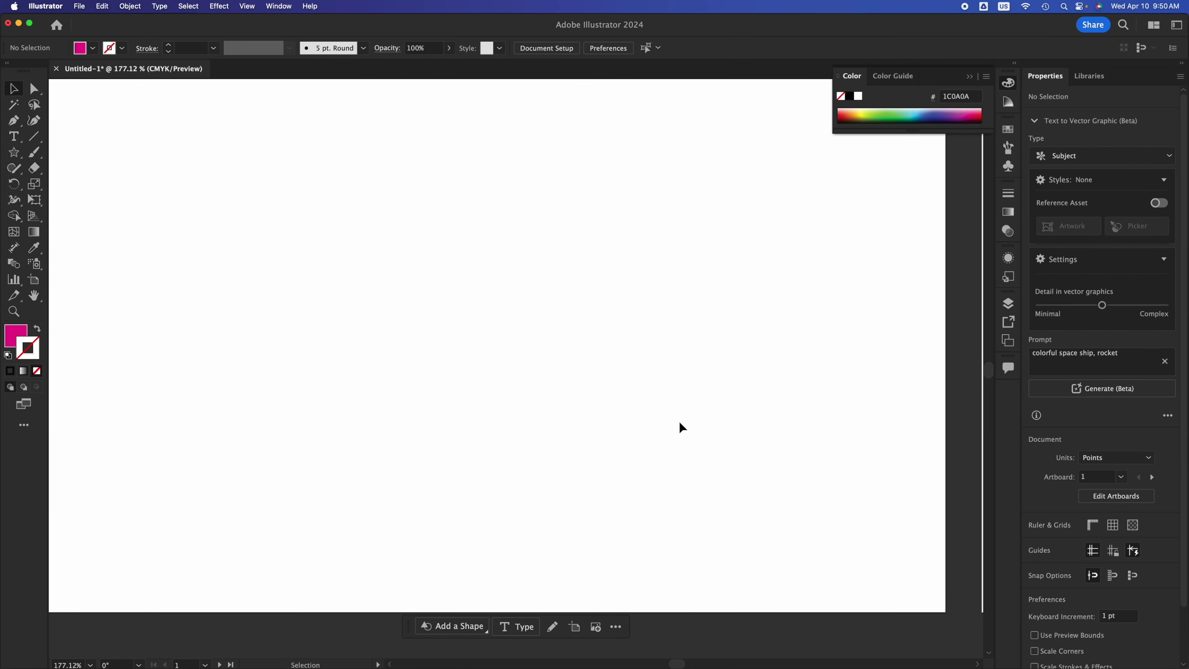
Step: Draw a five-pointed star about 341 by 324 pt on the first artboard and move it fully inside, toward the left half
{"action": "left_click", "coordinate": [20, 156]}
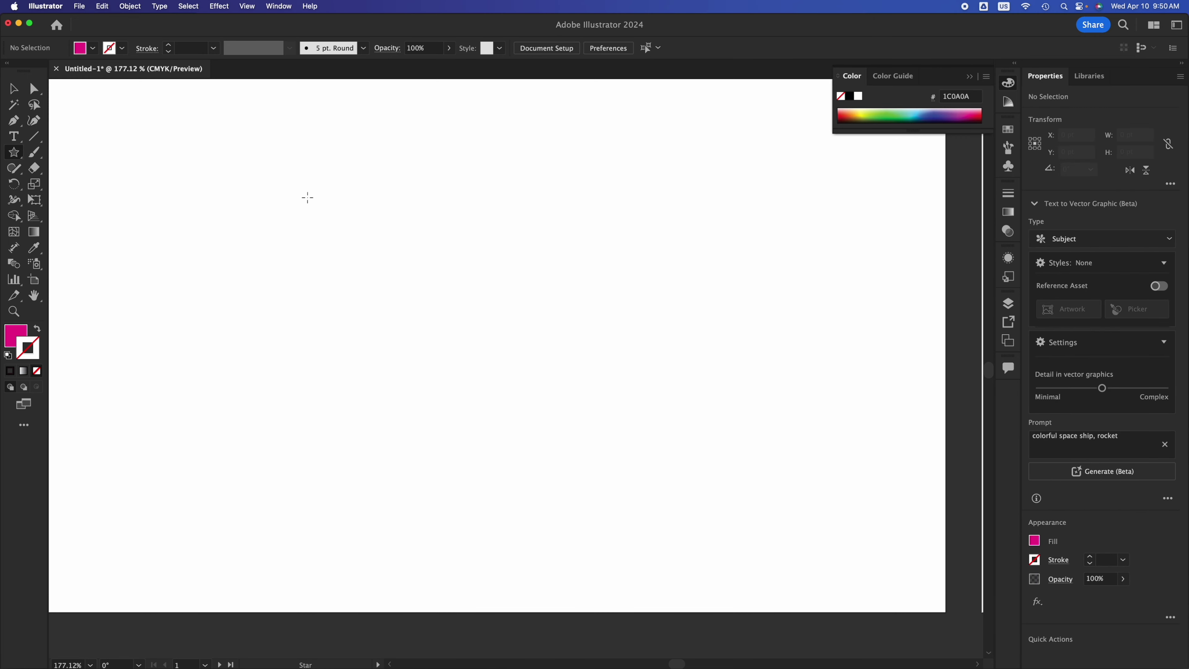
{"action": "mouse_move", "coordinate": [304, 195]}
{"action": "left_mouse_down"}
{"action": "mouse_move", "coordinate": [422, 324]}
{"action": "mouse_move", "coordinate": [496, 365]}
{"action": "left_mouse_up"}
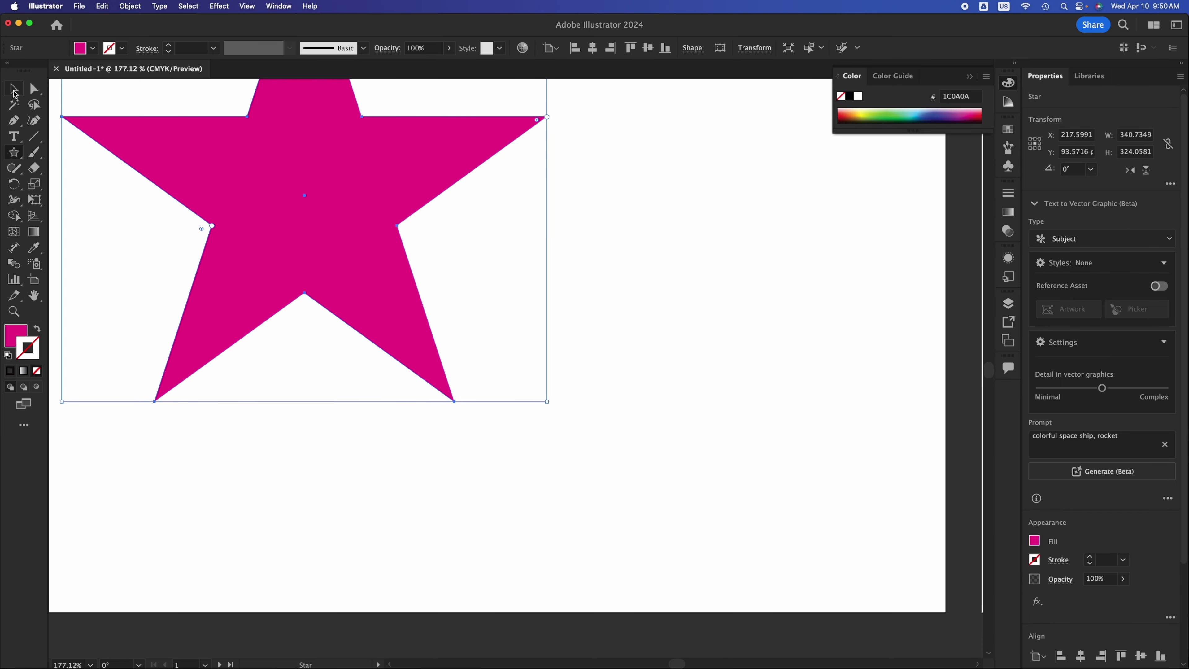
{"action": "left_click", "coordinate": [14, 90]}
{"action": "left_click_drag", "start_coordinate": [322, 199], "coordinate": [451, 305]}
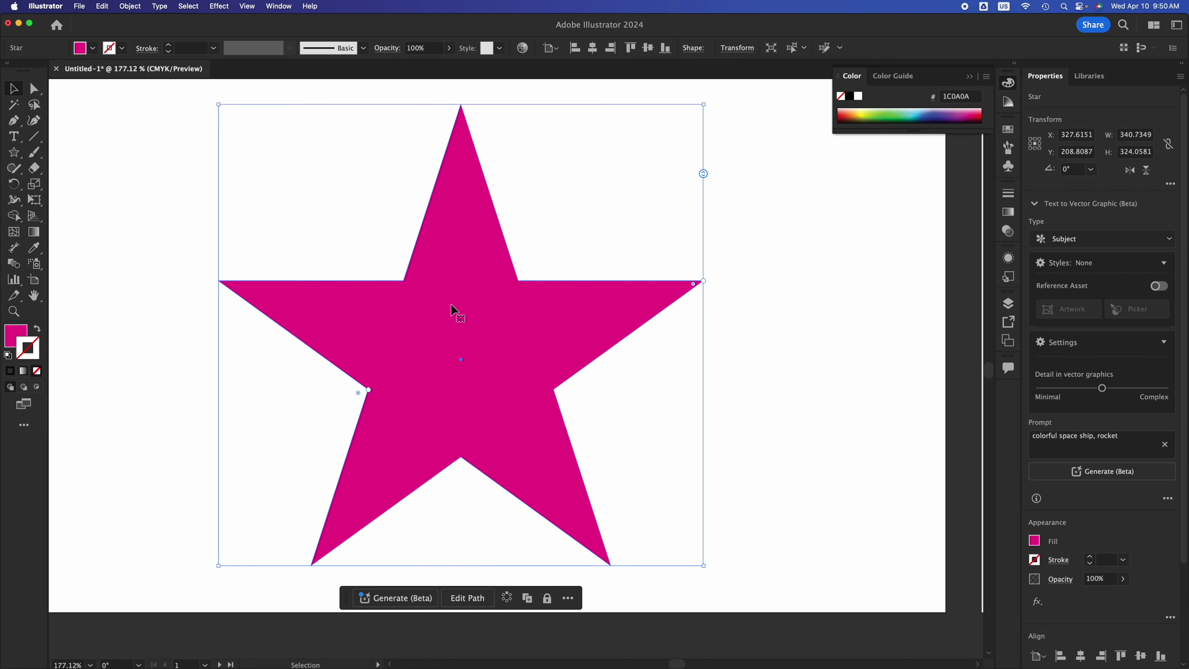
{"action": "left_click", "coordinate": [859, 345]}
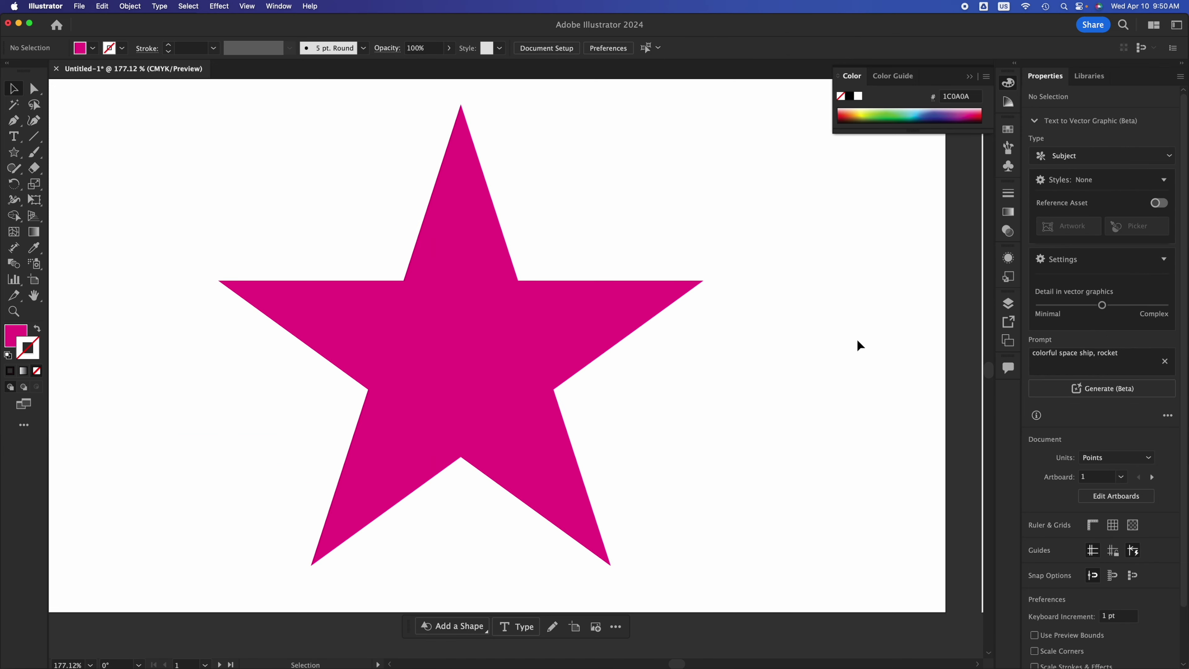
{"action": "left_click", "coordinate": [552, 309]}
{"action": "left_click_drag", "start_coordinate": [509, 314], "coordinate": [367, 340]}
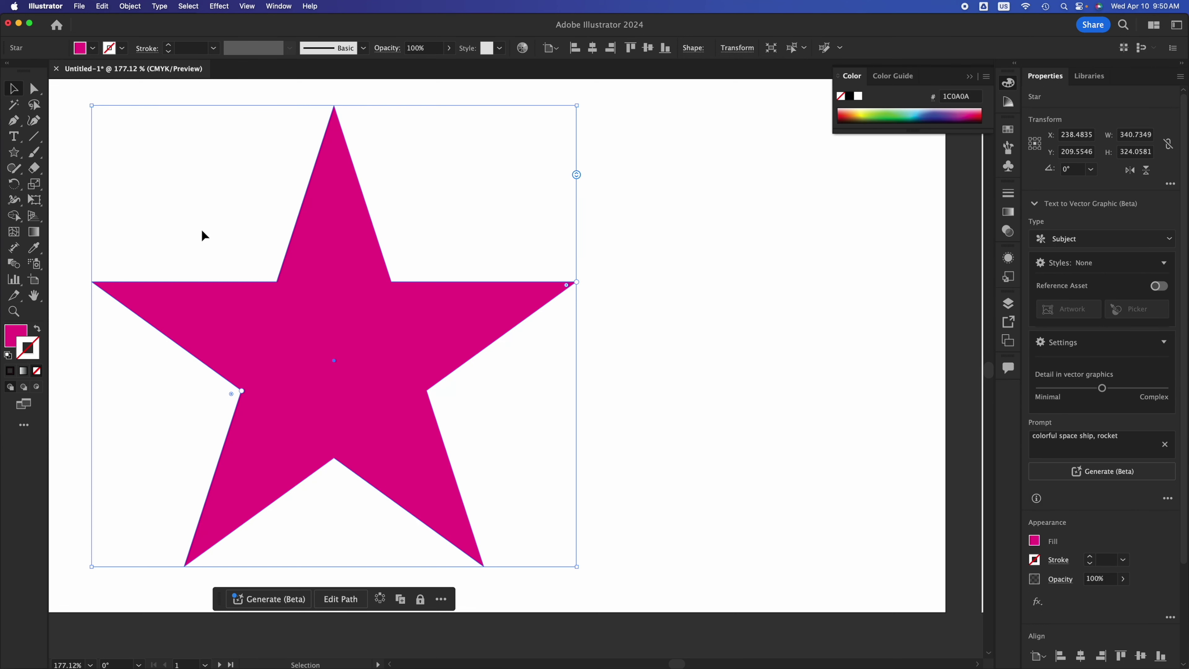
Step: Draw a dense, many-pointed starburst about 140 by 140 pt to the upper right of the large star
{"action": "left_click", "coordinate": [17, 156]}
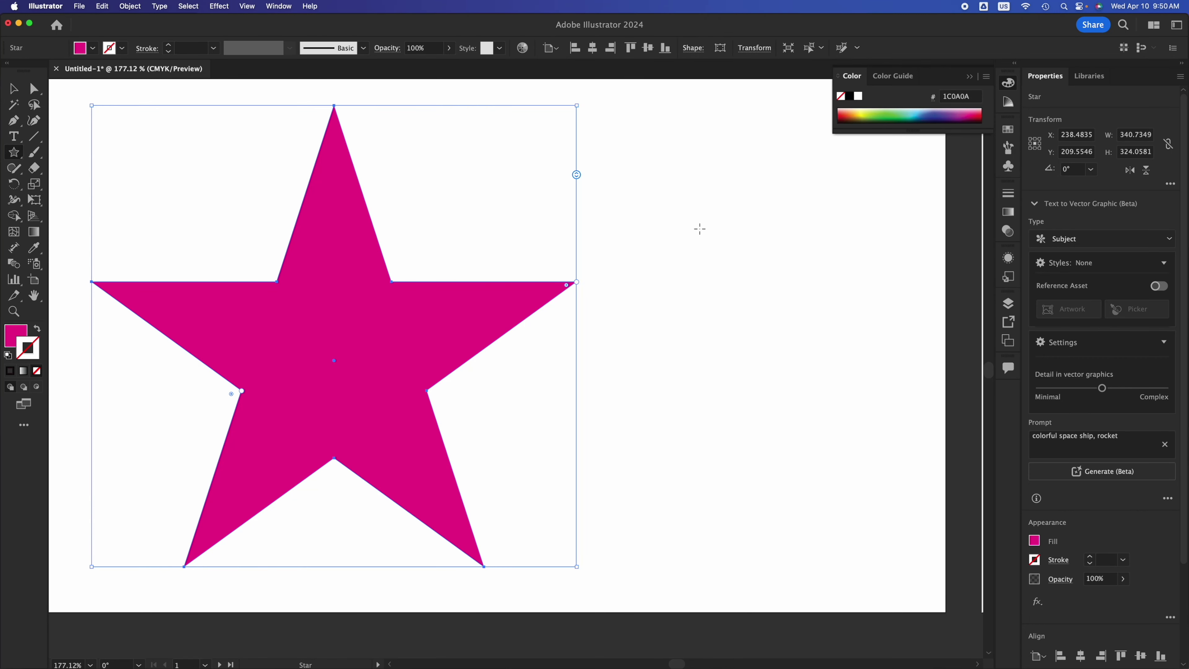
{"action": "left_click_drag", "start_coordinate": [685, 219], "coordinate": [743, 299]}
{"action": "key", "text": "Down"}
{"action": "key", "text": "Down"}
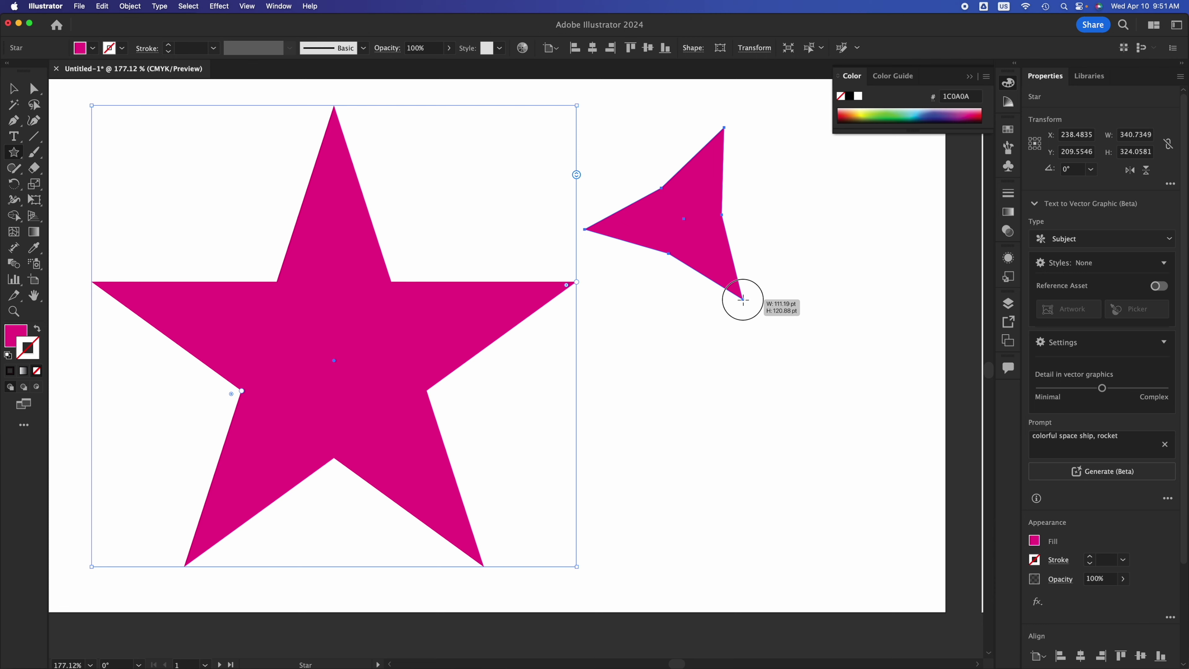
{"action": "key", "text": "Up"}
{"action": "left_click_drag", "start_coordinate": [742, 299], "coordinate": [742, 299]}
{"action": "key", "text": "Up"}
{"action": "key", "text": "Up"}
{"action": "key", "text": "Up"}
{"action": "key", "text": "Up"}
{"action": "key", "text": "Up"}
{"action": "key", "text": "Up"}
{"action": "key", "text": "Up"}
{"action": "key", "text": "Up"}
{"action": "key", "text": "Up"}
{"action": "key", "text": "Up"}
{"action": "key", "text": "Up"}
{"action": "key", "text": "Up"}
{"action": "key", "text": "Up"}
{"action": "key", "text": "Up"}
{"action": "key", "text": "Up"}
{"action": "key", "text": "Up"}
{"action": "key", "text": "Up"}
{"action": "key", "text": "Up"}
{"action": "key", "text": "Up"}
{"action": "key", "text": "Up"}
{"action": "key", "text": "Up"}
{"action": "key", "text": "Up"}
{"action": "key", "text": "Up"}
{"action": "key", "text": "Up"}
{"action": "key", "text": "Up"}
{"action": "key", "text": "Up"}
{"action": "key", "text": "Up"}
{"action": "key", "text": "Up"}
{"action": "key", "text": "Up"}
{"action": "key", "text": "Up"}
{"action": "key", "text": "Up"}
{"action": "key", "text": "Up"}
{"action": "key", "text": "Up"}
{"action": "key", "text": "Up"}
{"action": "key", "text": "Up"}
{"action": "key", "text": "Up"}
{"action": "key", "text": "Up"}
{"action": "key", "text": "Up"}
{"action": "key", "text": "Up"}
{"action": "key", "text": "Up"}
{"action": "key", "text": "Up"}
{"action": "key", "text": "Up"}
{"action": "key", "text": "Up"}
{"action": "key", "text": "Up"}
{"action": "key", "text": "Up"}
{"action": "key", "text": "Up"}
{"action": "key", "text": "Up"}
{"action": "key", "text": "Up"}
{"action": "key", "text": "Up"}
{"action": "key", "text": "Up"}
{"action": "key", "text": "Up"}
{"action": "key", "text": "Up"}
{"action": "key", "text": "Up"}
{"action": "key", "text": "Up"}
{"action": "key", "text": "Up"}
{"action": "key", "text": "Up"}
{"action": "key", "text": "Up"}
{"action": "key", "text": "Up"}
{"action": "key", "text": "Up"}
{"action": "key", "text": "Up"}
Step: Move the starburst down into the empty space beside the large star and deselect it
{"action": "key", "text": "v"}
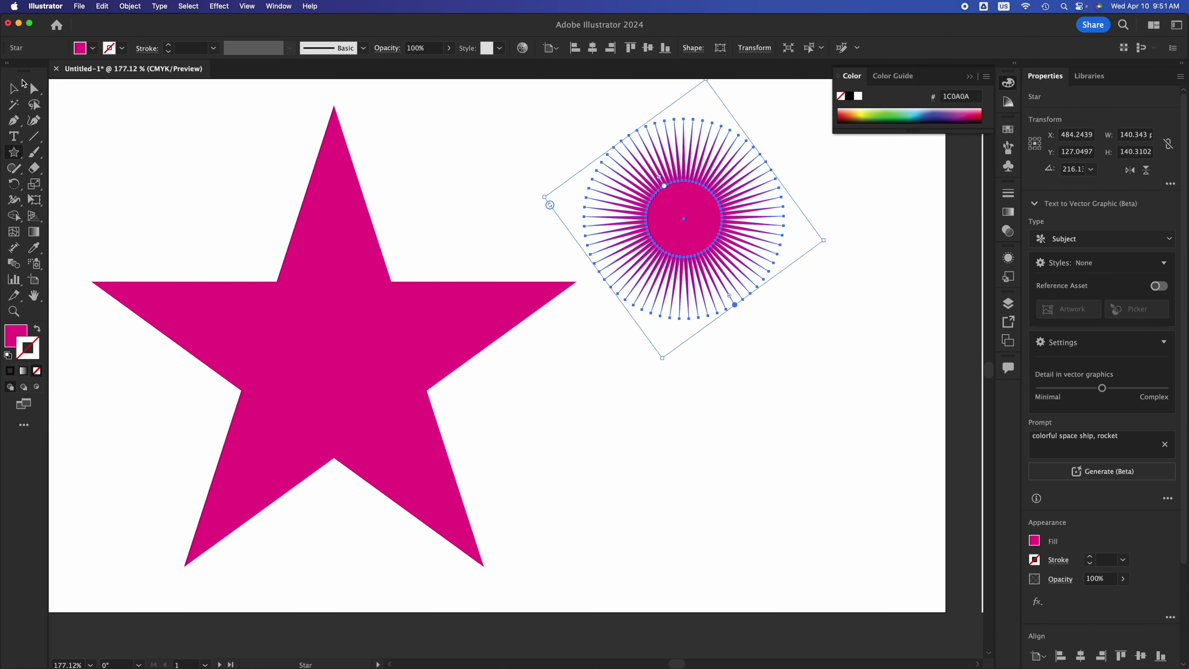
{"action": "left_click_drag", "start_coordinate": [676, 226], "coordinate": [687, 335]}
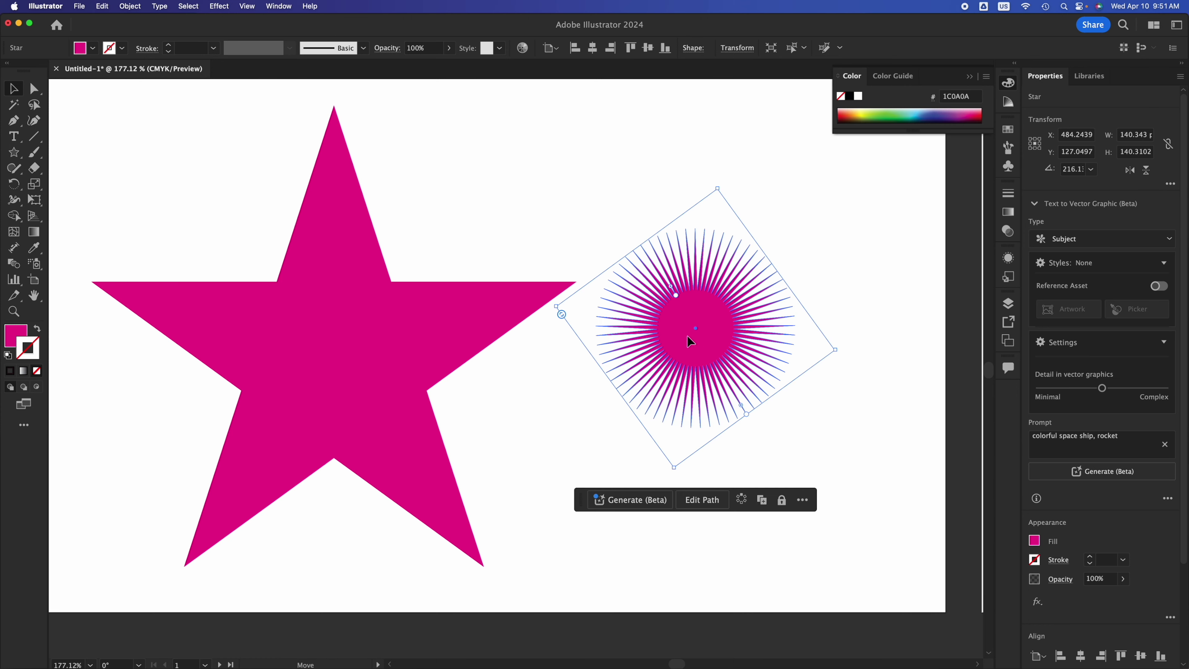
{"action": "left_click", "coordinate": [839, 452]}
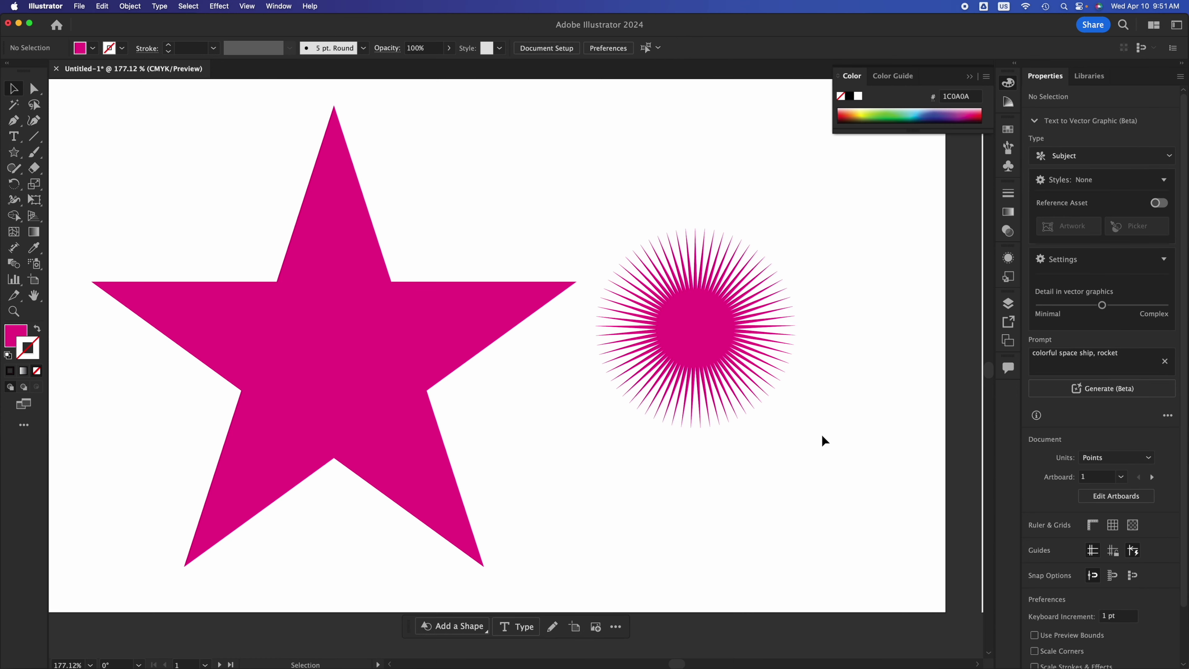
Step: Draw an eight-pointed star about 99 by 99 pt near the upper edge of the first artboard, beside the large star's tip
{"action": "key", "text": "s"}
{"action": "left_click_drag", "start_coordinate": [455, 121], "coordinate": [496, 182]}
{"action": "key", "text": "Down"}
{"action": "key", "text": "Down"}
{"action": "key", "text": "Down"}
{"action": "key", "text": "Down"}
{"action": "key", "text": "Down"}
{"action": "key", "text": "Down"}
{"action": "key", "text": "Down"}
{"action": "key", "text": "Down"}
{"action": "key", "text": "Down"}
{"action": "key", "text": "Down"}
{"action": "key", "text": "Down"}
{"action": "key", "text": "Down"}
{"action": "key", "text": "Down"}
{"action": "key", "text": "Down"}
{"action": "key", "text": "Down"}
{"action": "key", "text": "Down"}
{"action": "key", "text": "Down"}
{"action": "key", "text": "Down"}
{"action": "key", "text": "Down"}
{"action": "key", "text": "Down"}
{"action": "key", "text": "Down"}
{"action": "key", "text": "Down"}
{"action": "key", "text": "Down"}
{"action": "key", "text": "Down"}
{"action": "key", "text": "Down"}
{"action": "key", "text": "Down"}
{"action": "key", "text": "Down"}
{"action": "key", "text": "Down"}
{"action": "key", "text": "Down"}
{"action": "key", "text": "Down"}
{"action": "key", "text": "Down"}
{"action": "key", "text": "Down"}
{"action": "key", "text": "Down"}
{"action": "key", "text": "Down"}
{"action": "key", "text": "Down"}
{"action": "key", "text": "Down"}
{"action": "key", "text": "Down"}
{"action": "key", "text": "Down"}
{"action": "key", "text": "Down"}
{"action": "key", "text": "Down"}
{"action": "key", "text": "Down"}
{"action": "key", "text": "Down"}
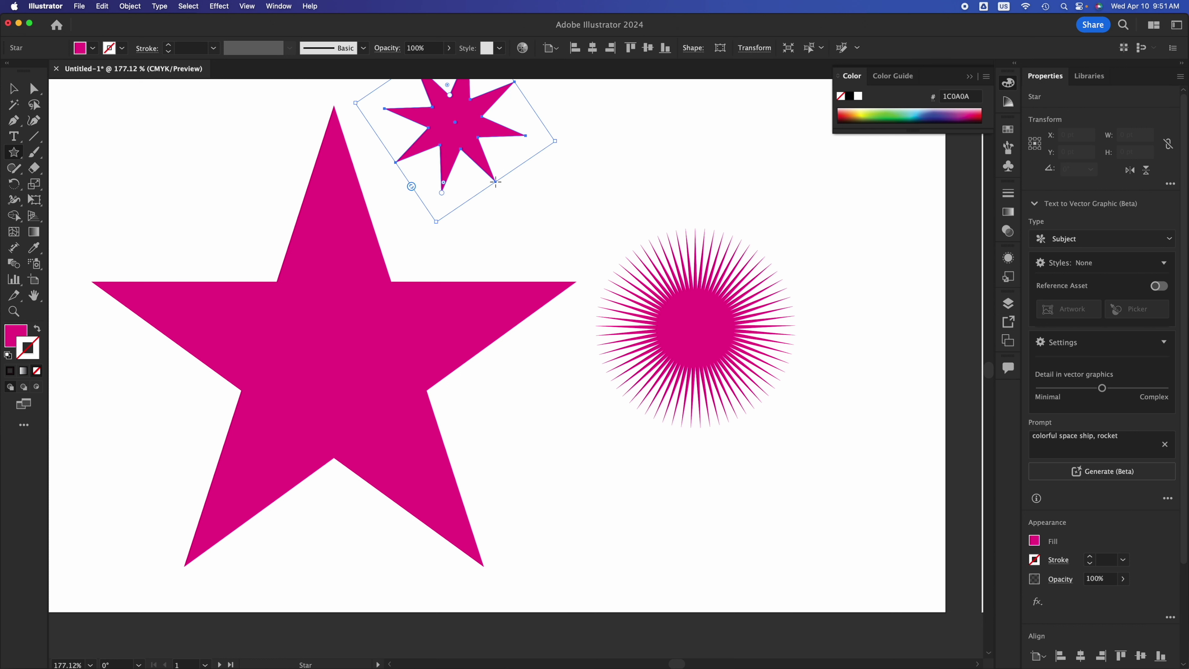
Step: Move the eight-pointed star fully onto the artboard, between the large star and the starburst, and deselect it
{"action": "left_click", "coordinate": [17, 90]}
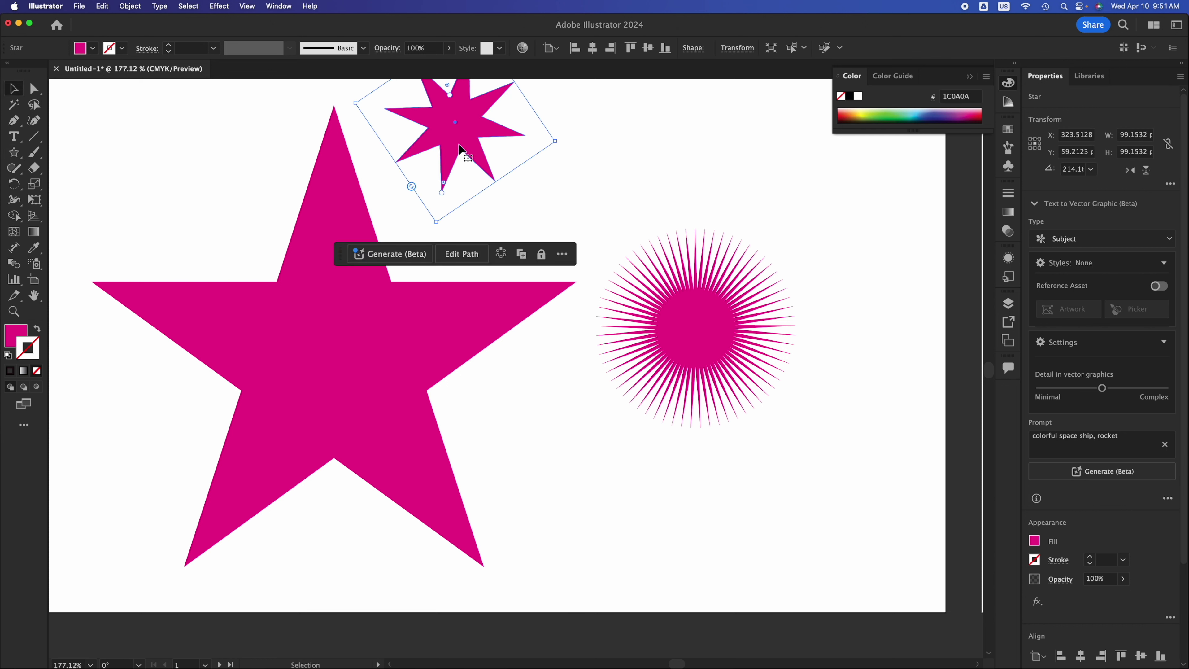
{"action": "left_click_drag", "start_coordinate": [466, 140], "coordinate": [566, 201]}
{"action": "left_click", "coordinate": [623, 482]}
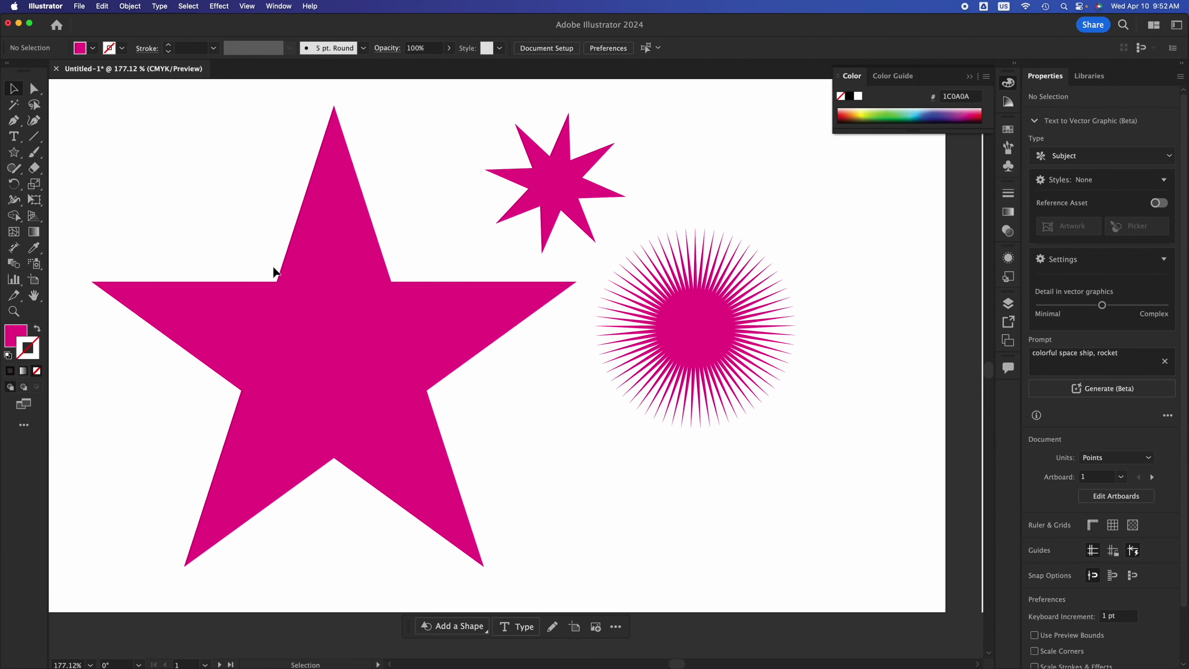
Step: Round both the outer points and the inner corners of the large five-pointed star with its corner widgets
{"action": "left_click", "coordinate": [393, 385]}
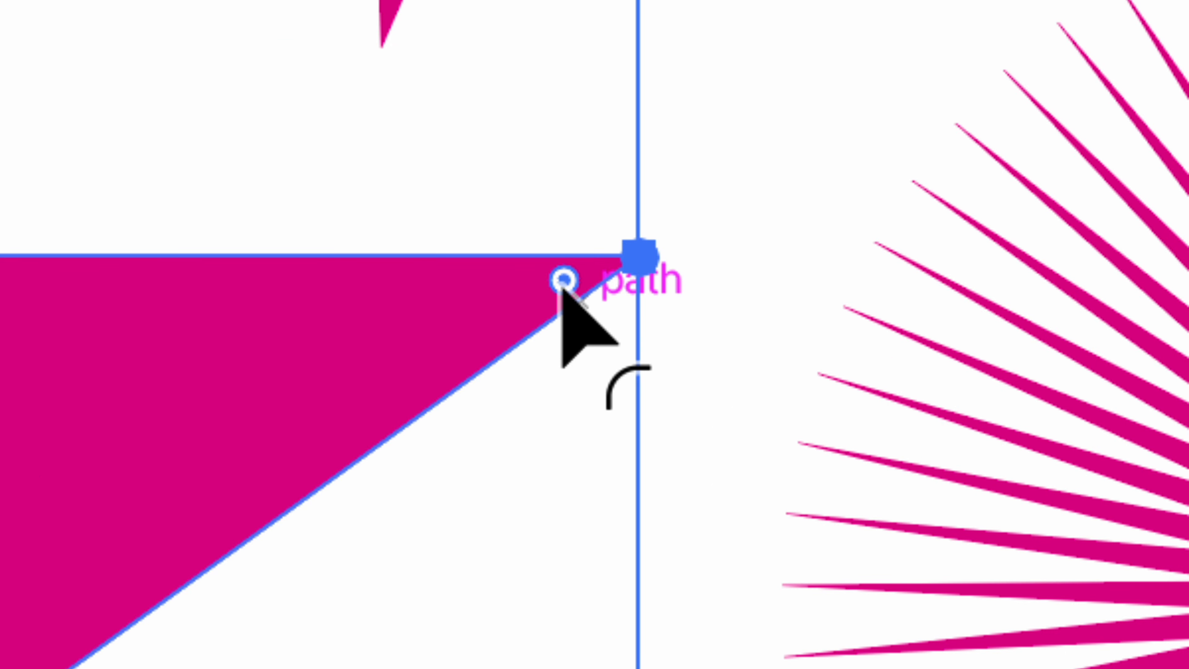
{"action": "left_click_drag", "start_coordinate": [562, 287], "coordinate": [417, 327]}
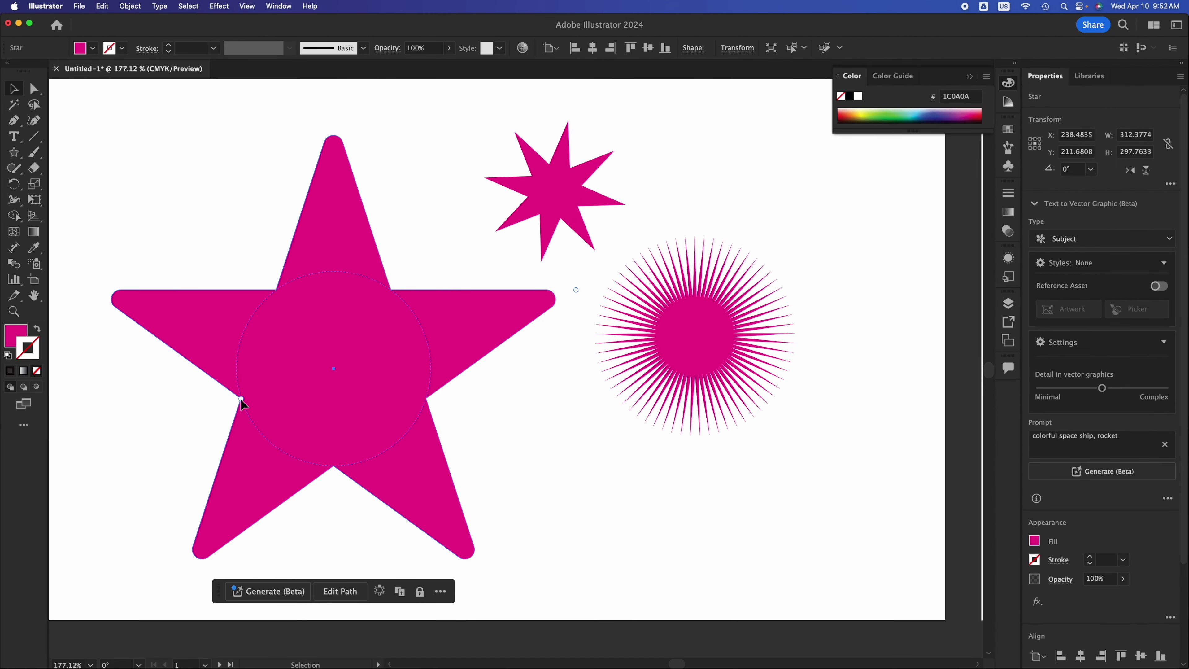
{"action": "left_click_drag", "start_coordinate": [232, 401], "coordinate": [218, 405]}
{"action": "left_click_drag", "start_coordinate": [546, 301], "coordinate": [478, 312]}
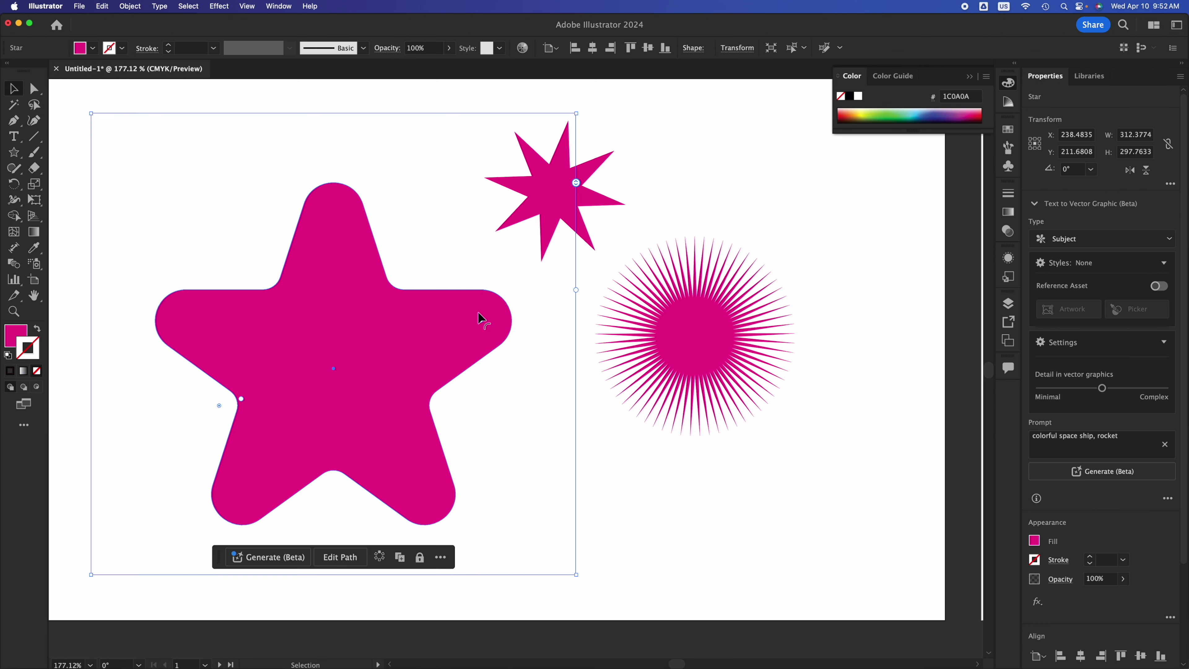
{"action": "left_click", "coordinate": [642, 469]}
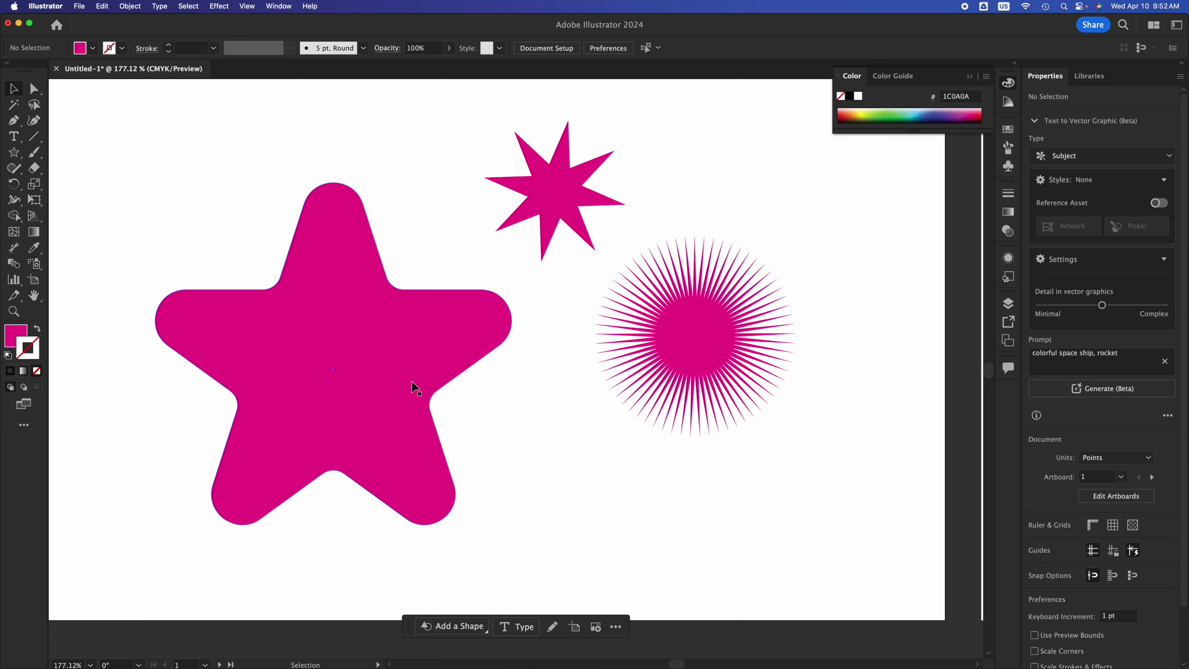
Step: Duplicate the rounded star seven times around the first artboard so that the copies overhang its edges
{"action": "scroll", "coordinate": [371, 466], "scroll_direction": "down", "scroll_amount": 3}
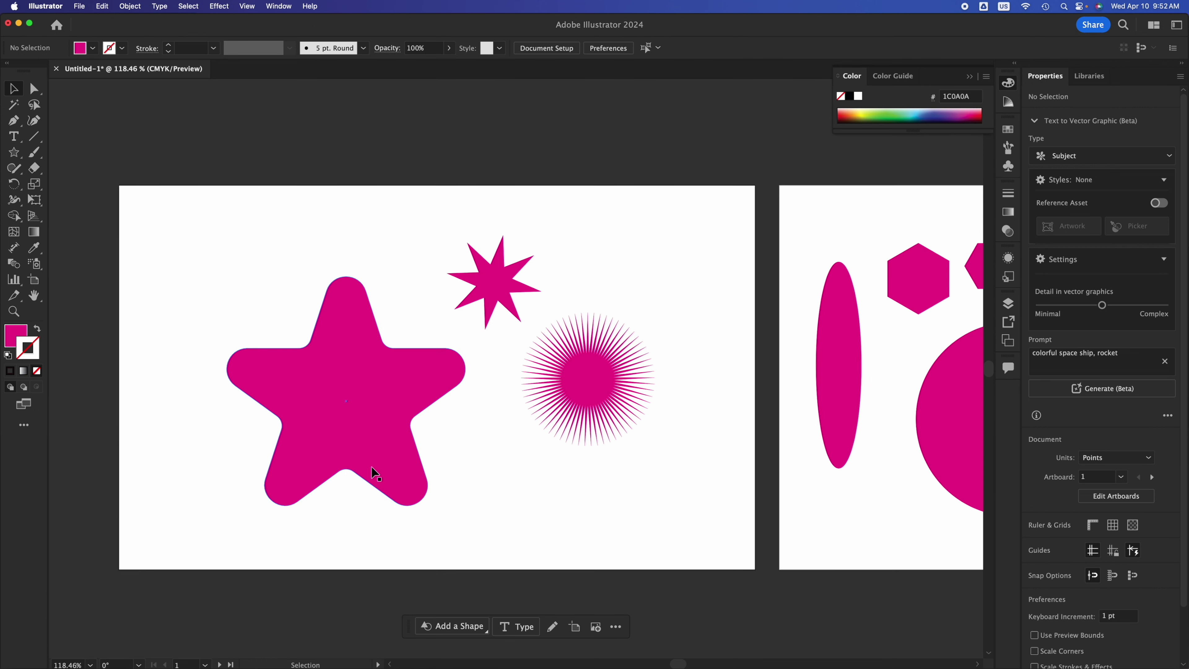
{"action": "scroll", "coordinate": [371, 466], "scroll_direction": "down", "scroll_amount": 2}
{"action": "left_click", "coordinate": [372, 437]}
{"action": "left_click_drag", "start_coordinate": [370, 433], "coordinate": [230, 541]}
{"action": "left_click_drag", "start_coordinate": [230, 541], "coordinate": [155, 438]}
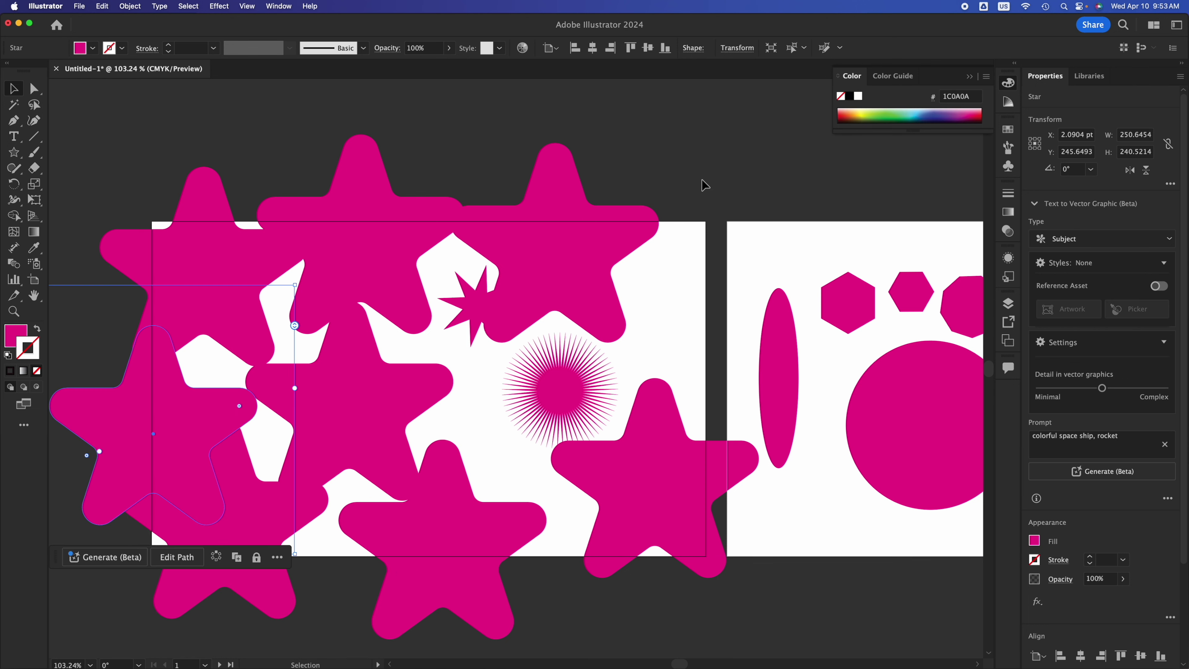
{"action": "left_click", "coordinate": [671, 186]}
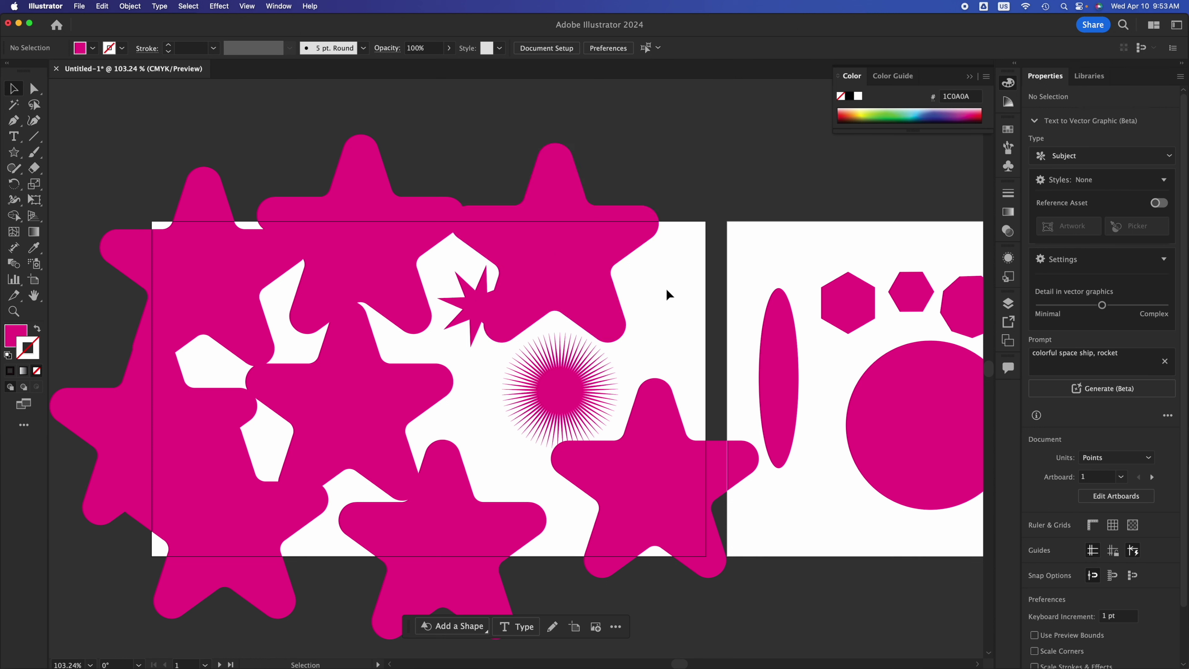
Step: Toggle Trim View on and off repeatedly to compare the artwork cropped to the artboards with the full artwork
{"action": "key", "text": "super+alt+shift+t"}
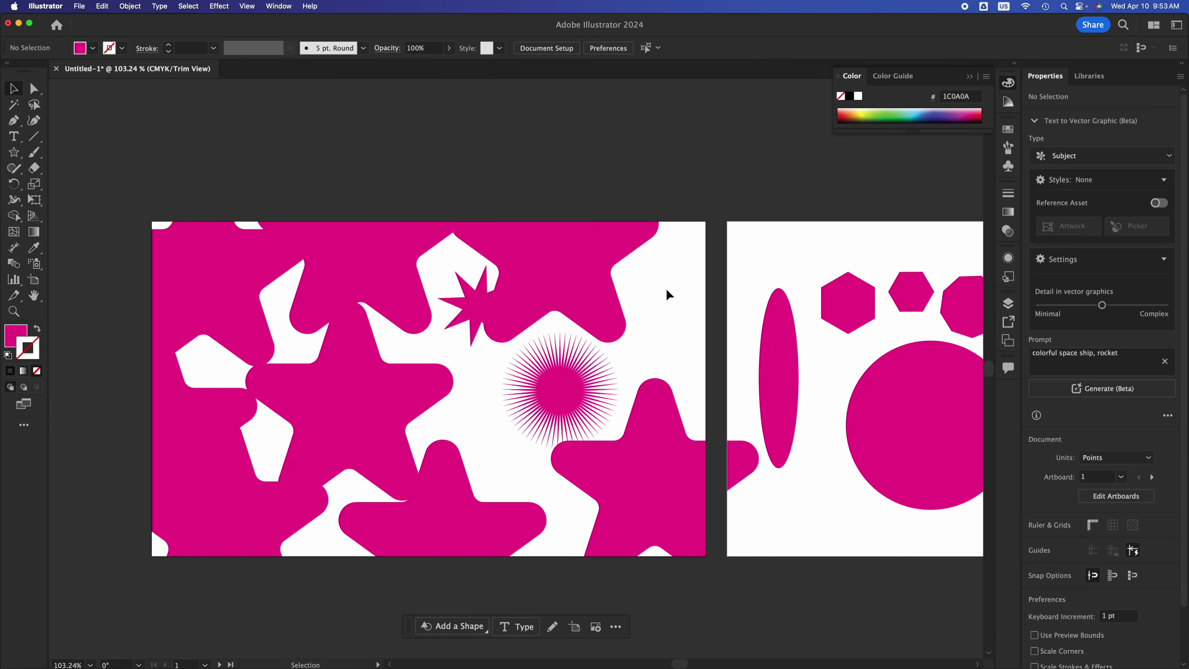
{"action": "key", "text": "super+alt+shift+t"}
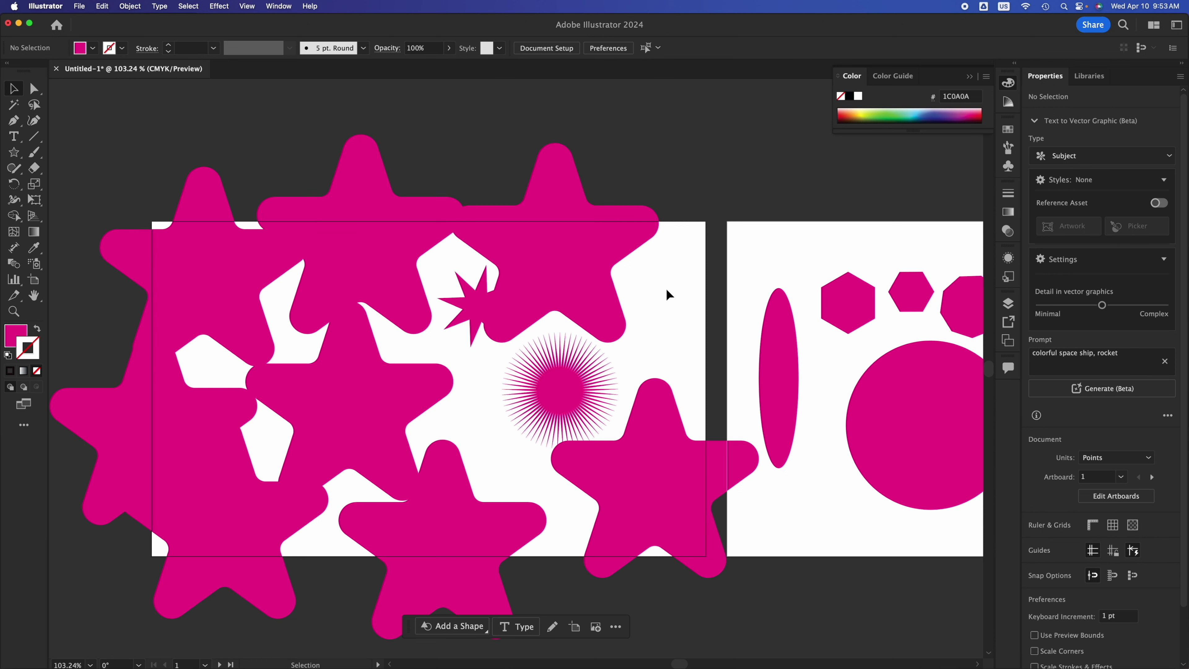
{"action": "left_click", "coordinate": [248, 7]}
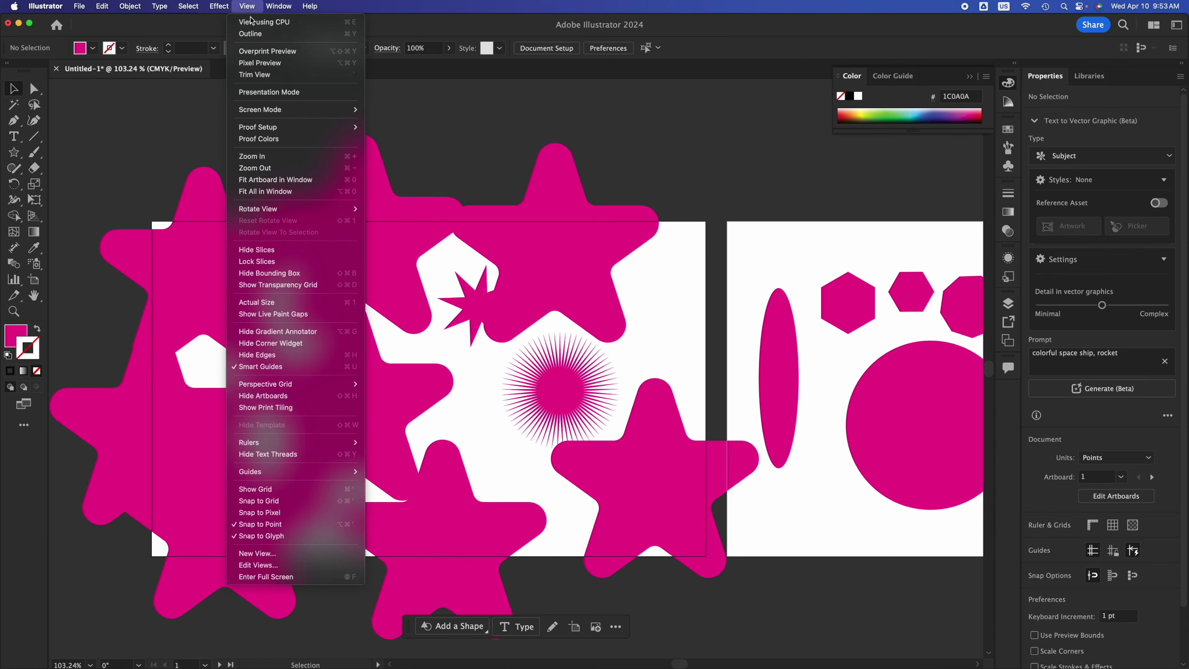
{"action": "left_click", "coordinate": [433, 112]}
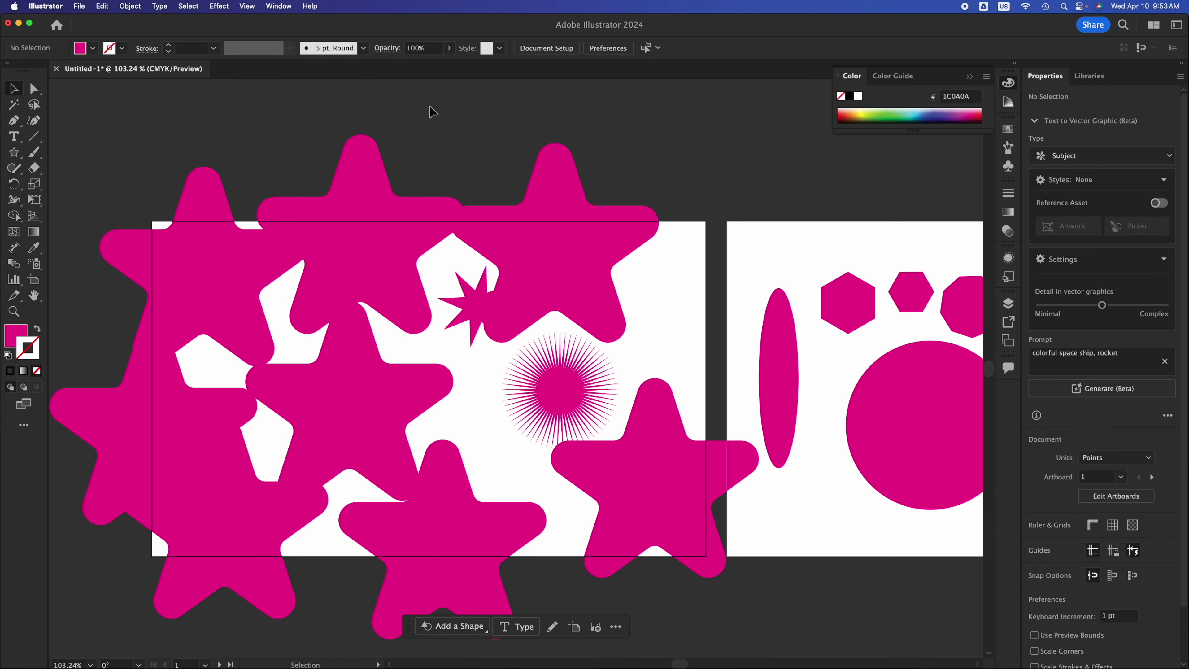
{"action": "key", "text": "super+alt+shift+t"}
{"action": "key", "text": "super+alt+shift+t"}
{"action": "key", "text": "super+alt+shift+t"}
{"action": "key", "text": "super+alt+shift+t"}
{"action": "key", "text": "super+alt+shift+t"}
{"action": "key", "text": "super+alt+shift+t"}
{"action": "key", "text": "super+alt+shift+t"}
{"action": "key", "text": "super+alt+shift+t"}
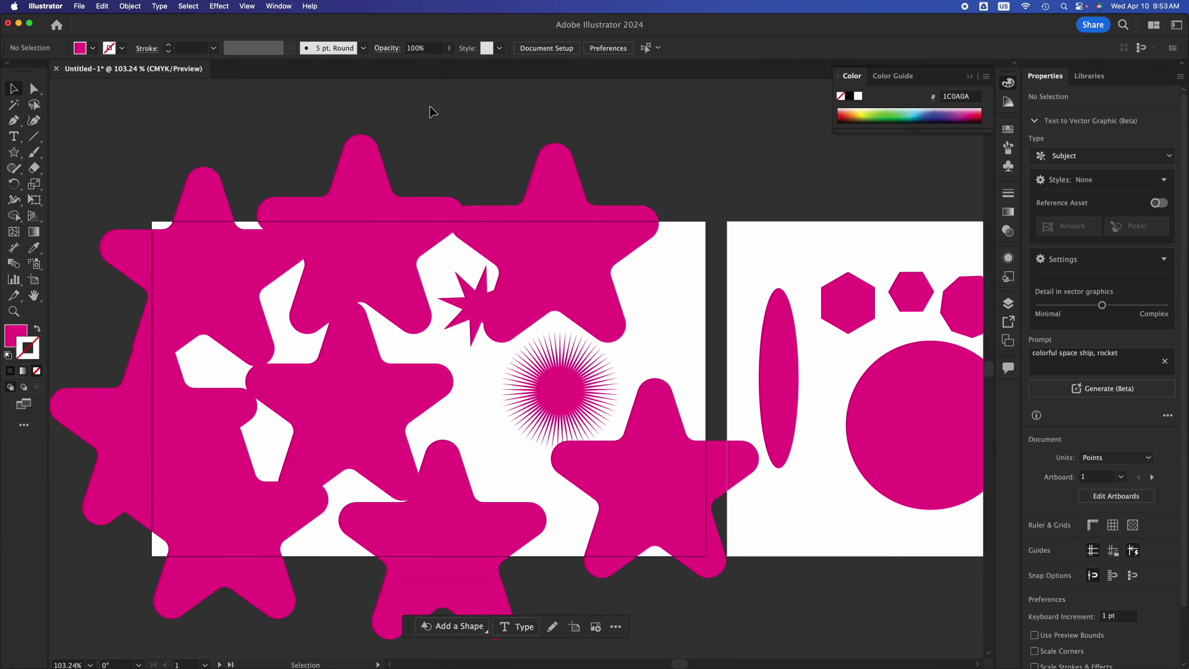